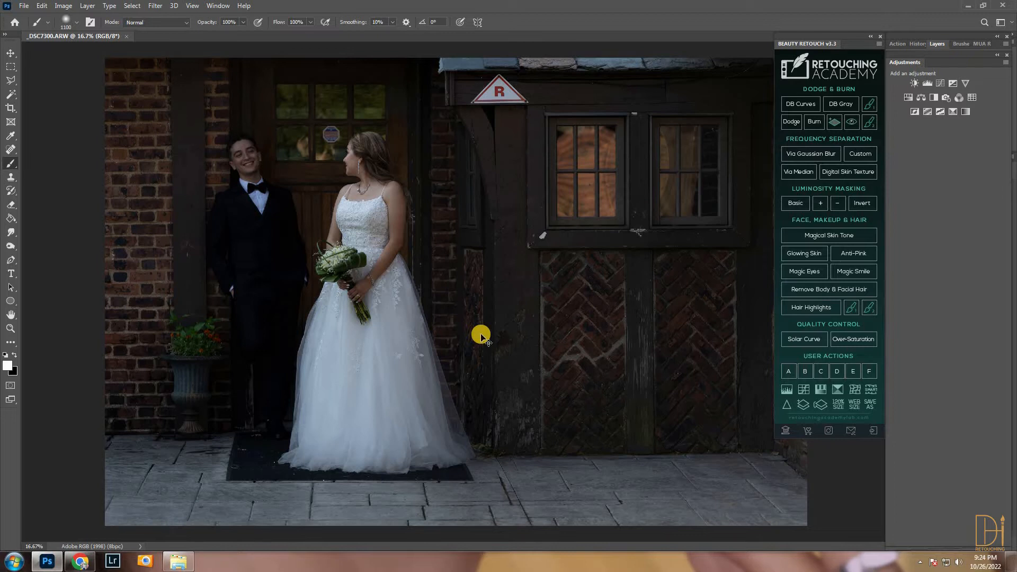
# Crop the wedding photo slightly tighter around its edges
pyautogui.scroll(1, 481, 335)
pyautogui.scroll(-1, 481, 335)
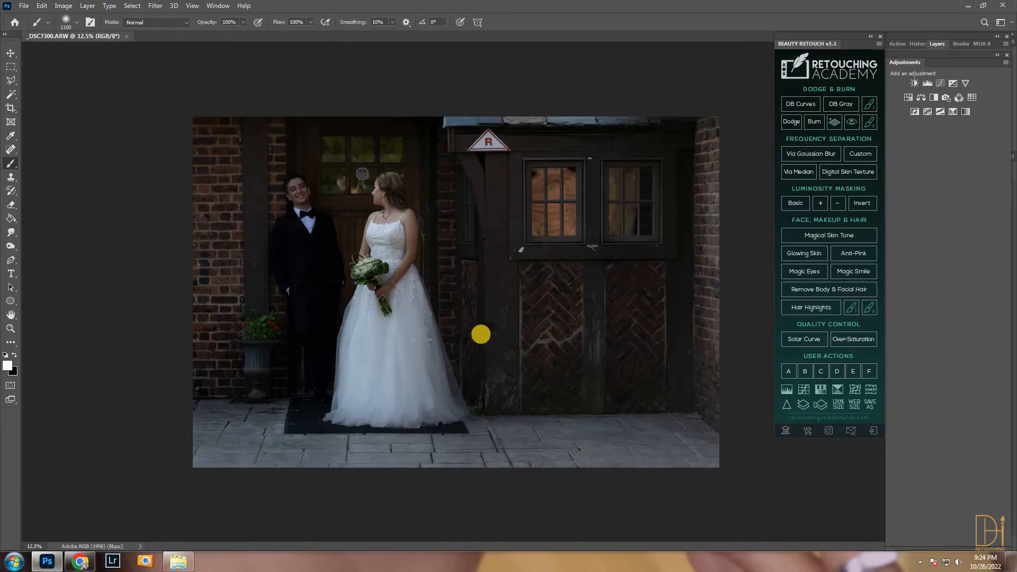
pyautogui.click(11, 108)
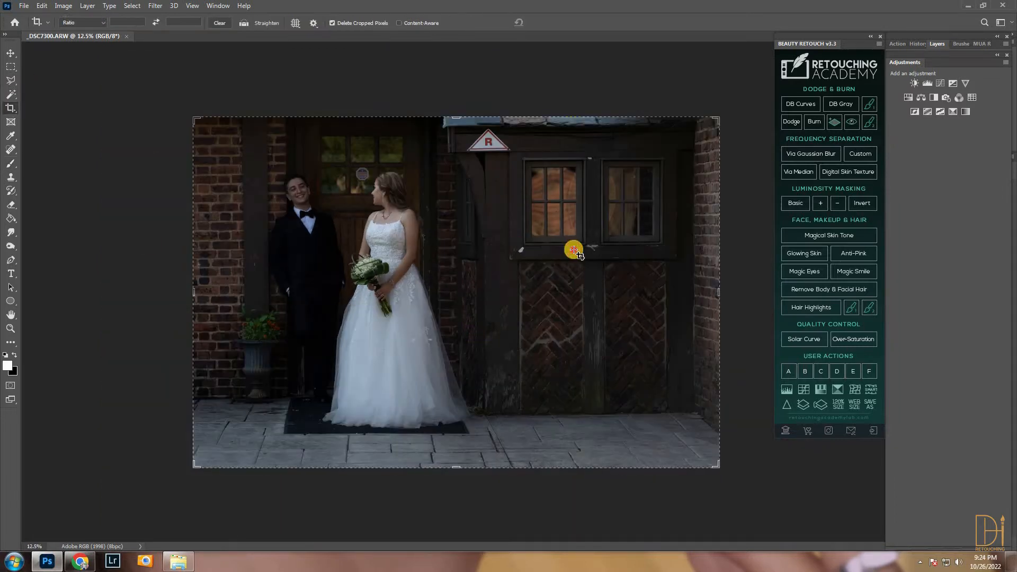
pyautogui.moveTo(718, 119); pyautogui.dragTo(715, 122)
pyautogui.press('Return')
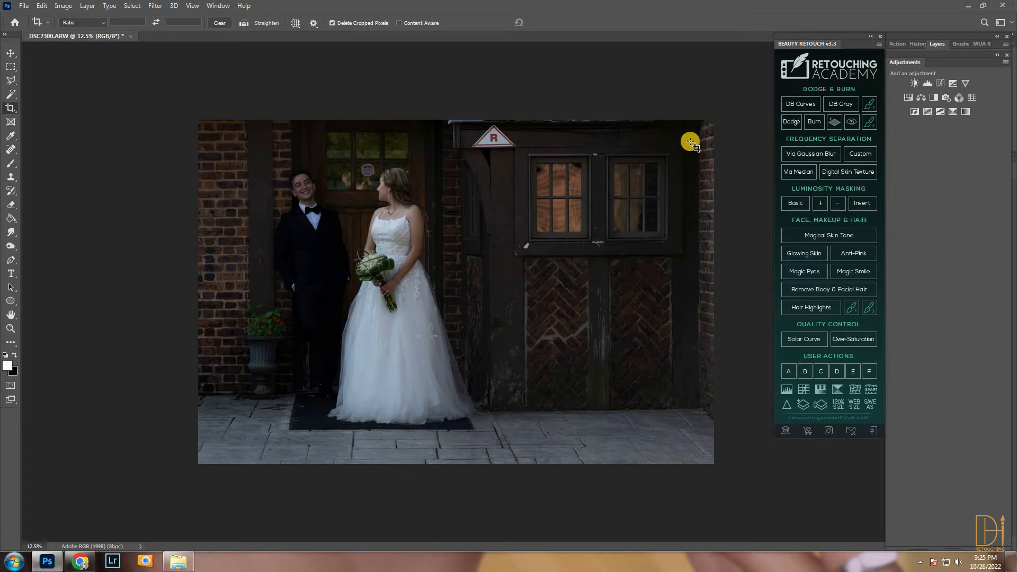
# Duplicate the background layer and, in the Camera Raw filter, set Exposure to +0.70, Contrast to -9 and Highlights to -19
pyautogui.click(935, 45)
pyautogui.hotkey('ctrl', 'j')
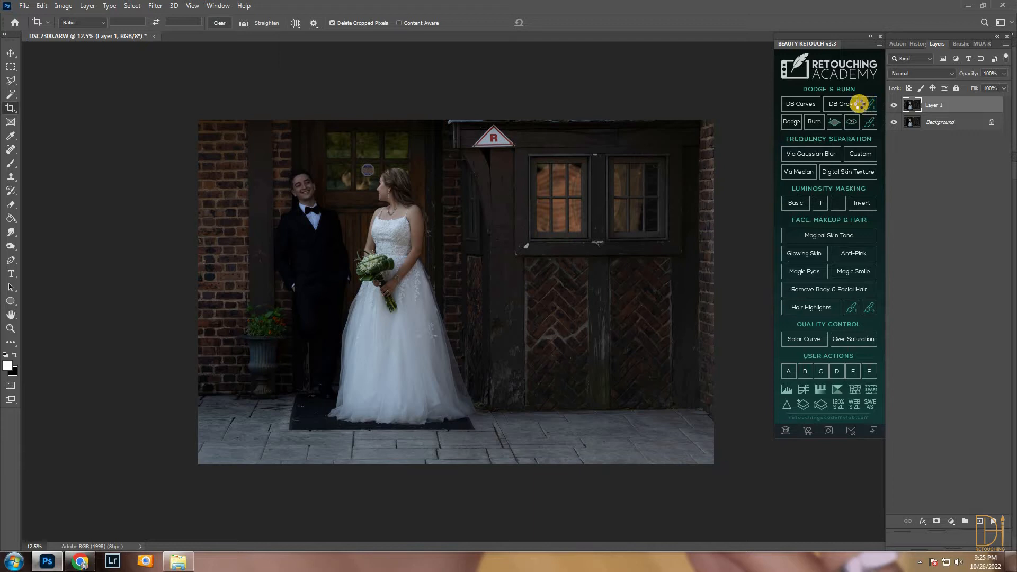
pyautogui.hotkey('shift', 'ctrl', 'a')
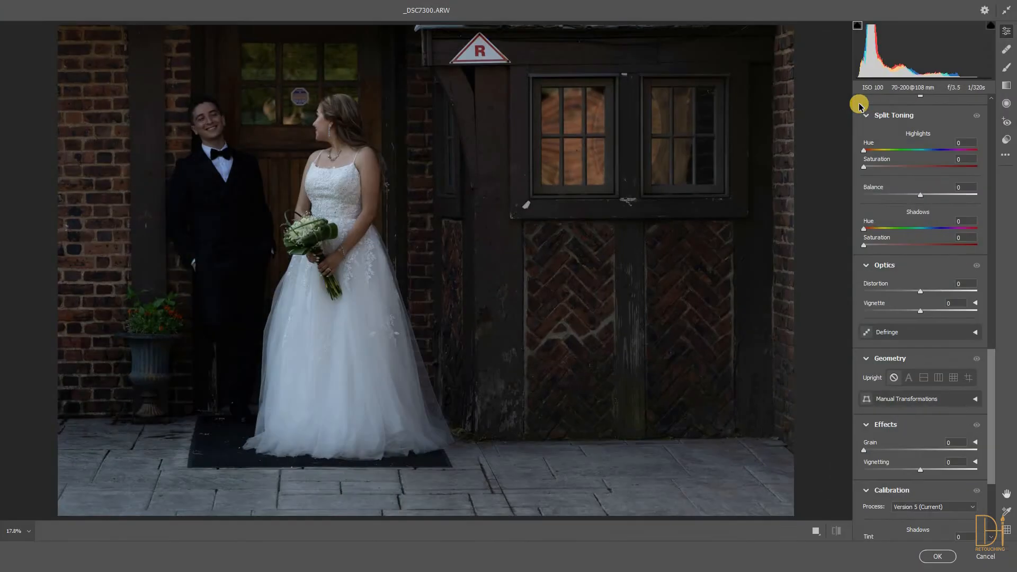
pyautogui.scroll(15, 971, 238)
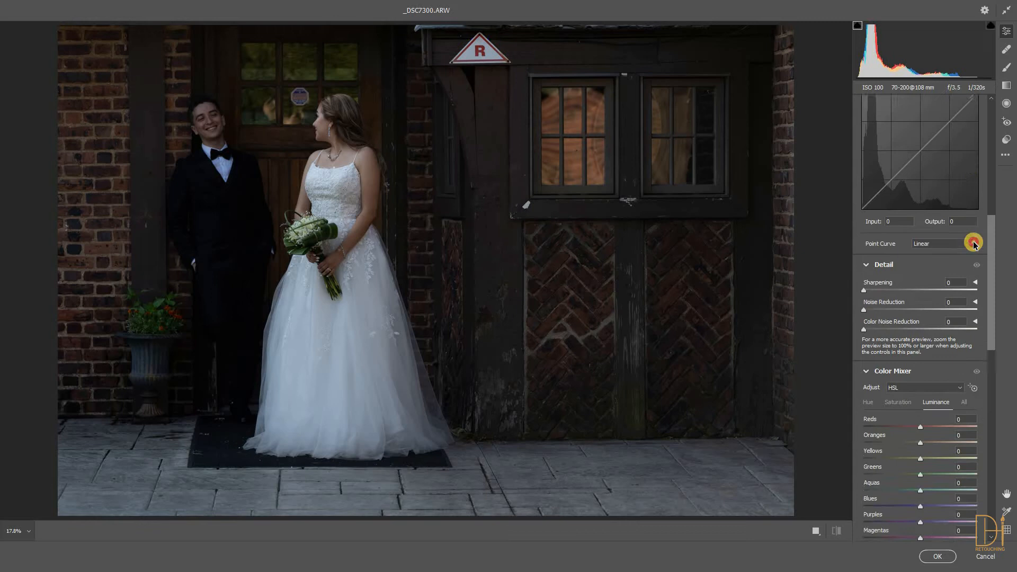
pyautogui.scroll(1, 963, 173)
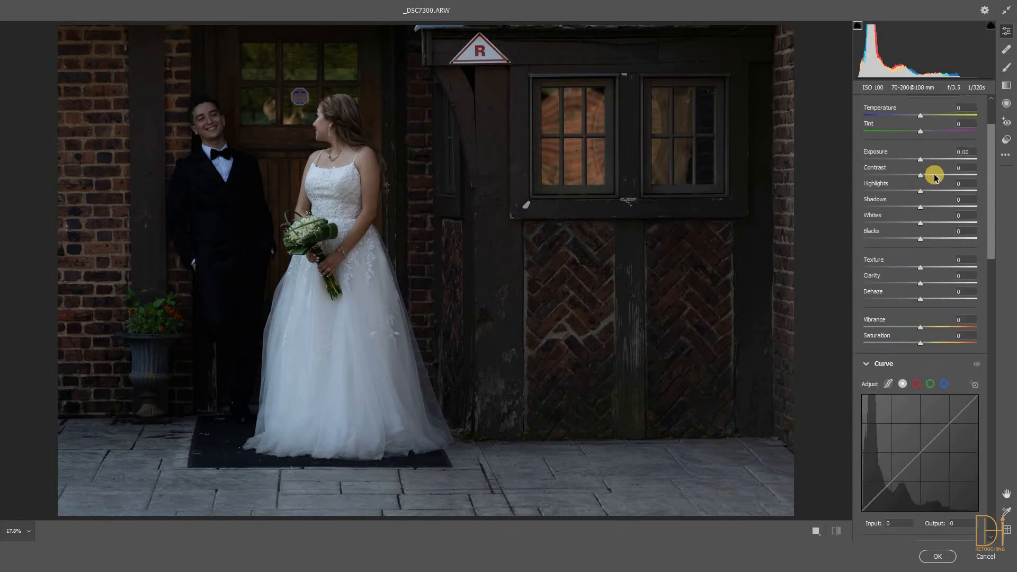
pyautogui.moveTo(924, 161); pyautogui.dragTo(907, 195)
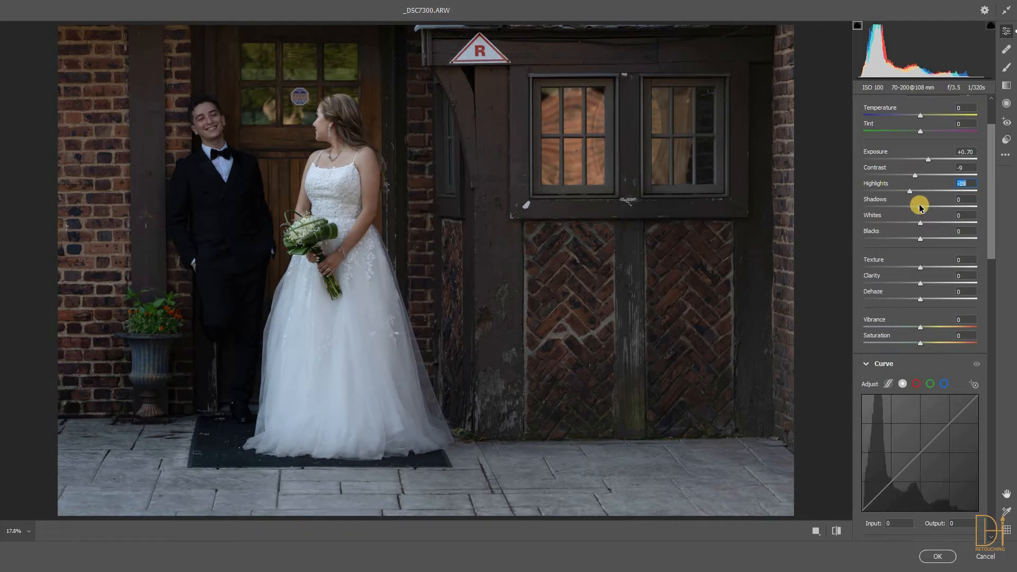
# Set Shadows to -14, Whites to -50 and Blacks to -16, raise Vibrance slightly, apply the filter and duplicate the edited layer
pyautogui.click(908, 206)
pyautogui.moveTo(910, 205); pyautogui.dragTo(917, 234)
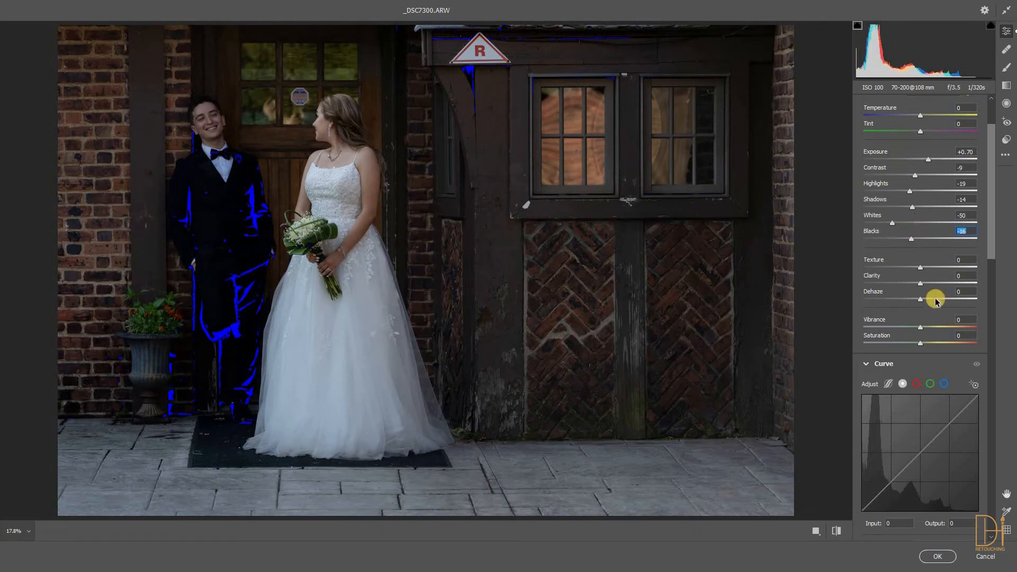
pyautogui.moveTo(920, 326); pyautogui.dragTo(929, 329)
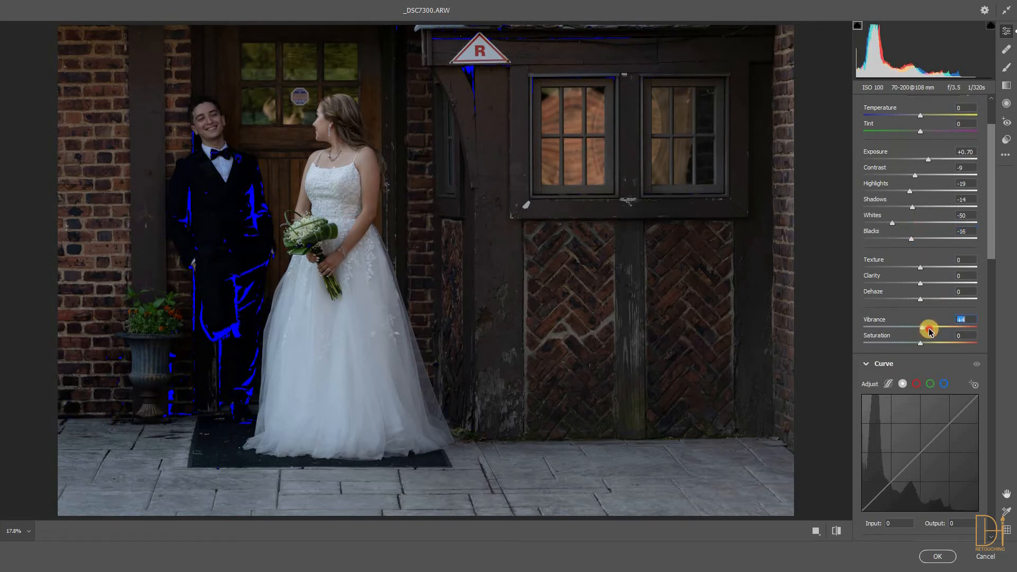
pyautogui.click(936, 556)
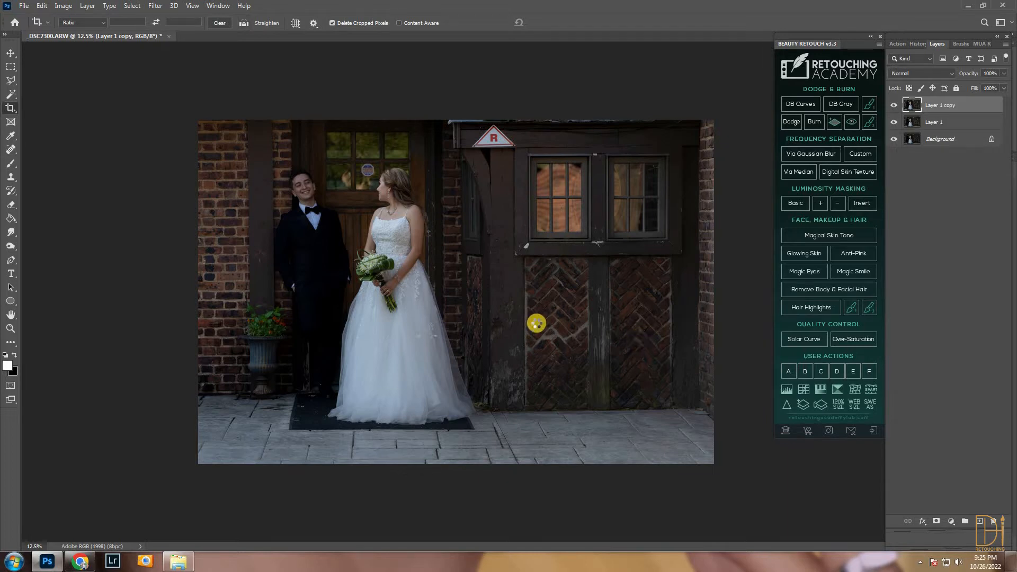
# In Camera Raw, add a radial filter around the potted plant with Exposure +1.05, Contrast +15, Saturation +44 and Tint -35
pyautogui.hotkey('ctrl', 'shift', 'a')
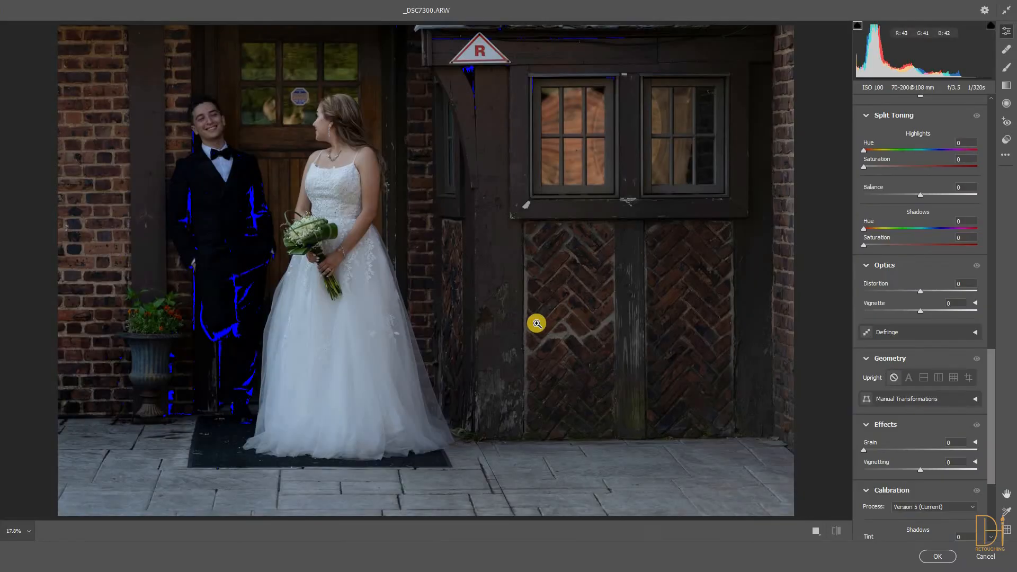
pyautogui.click(1004, 110)
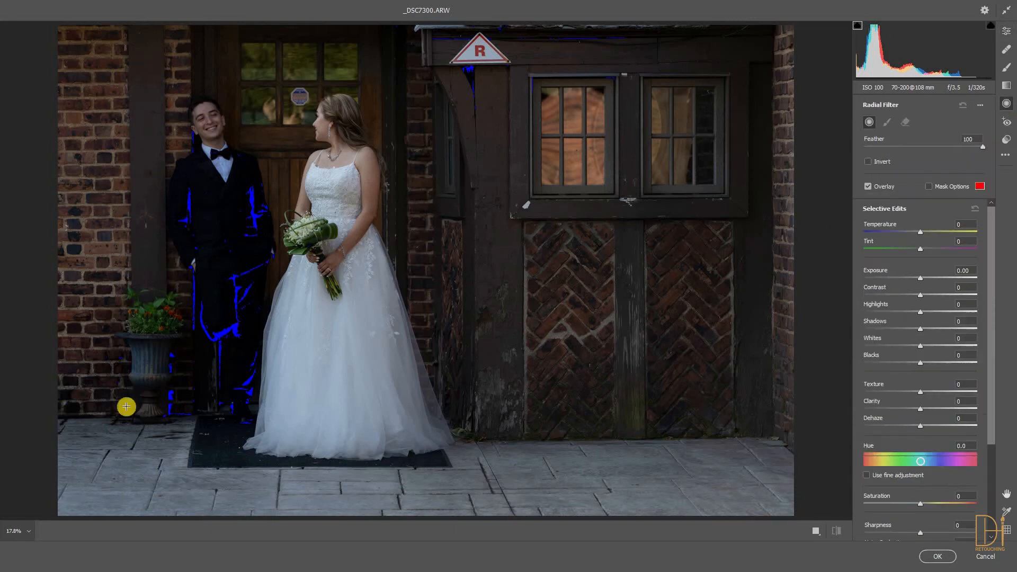
pyautogui.moveTo(156, 357); pyautogui.dragTo(192, 430)
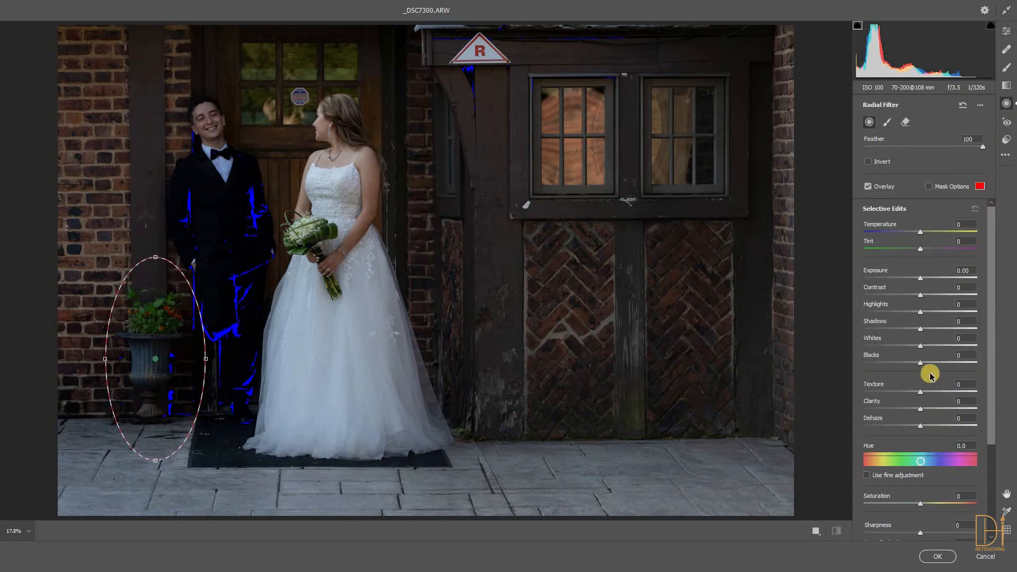
pyautogui.moveTo(932, 277); pyautogui.dragTo(950, 297)
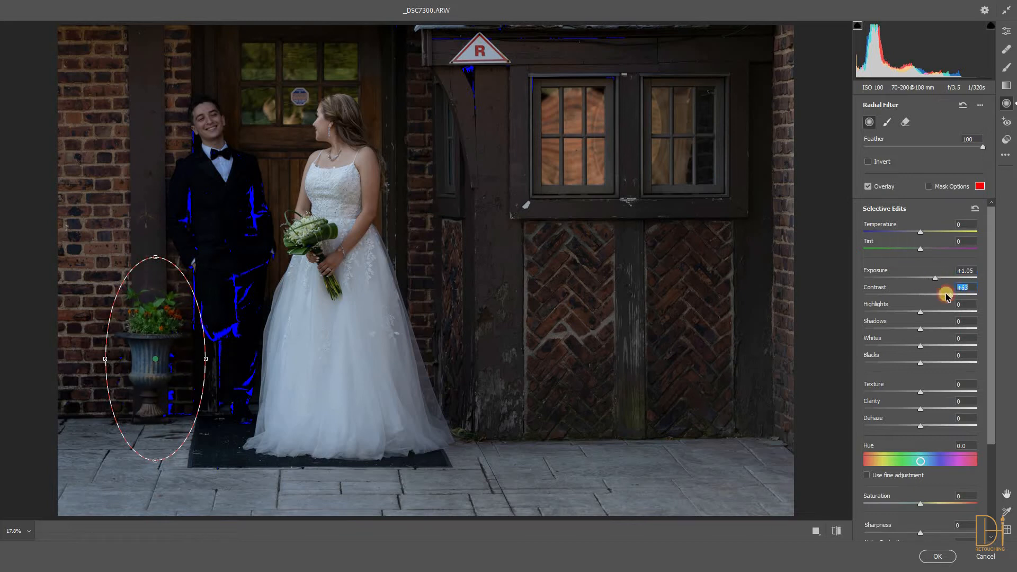
pyautogui.moveTo(921, 502); pyautogui.dragTo(945, 502)
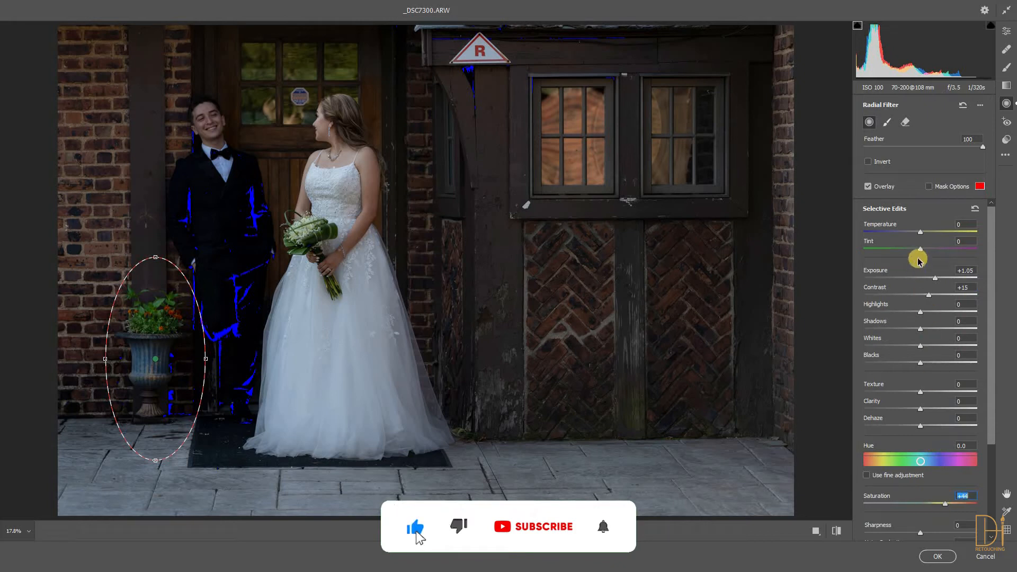
pyautogui.moveTo(911, 253); pyautogui.dragTo(899, 250)
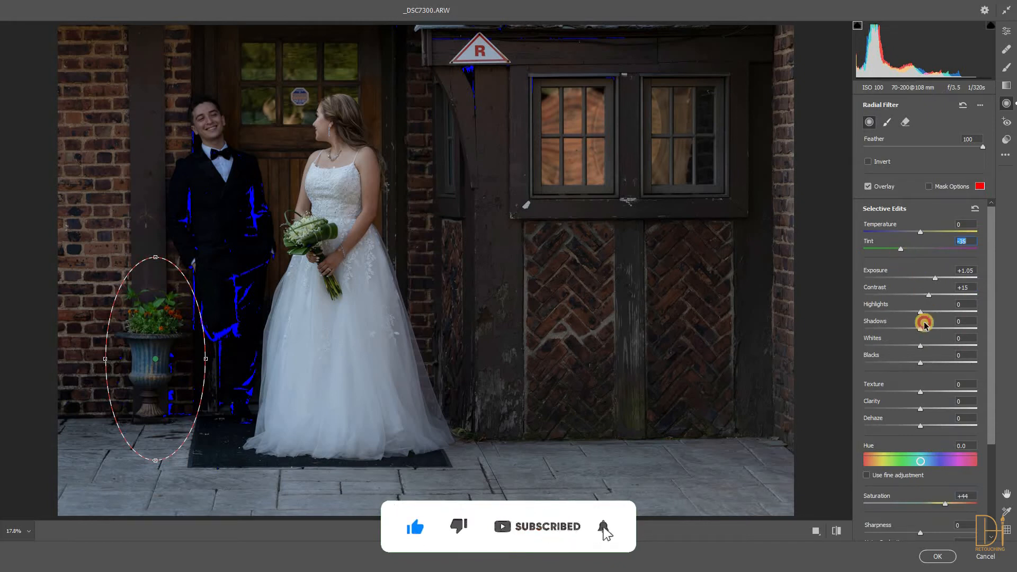
# Add radial filters over the door window and the potted flowers with Blacks -16 and Hue +5.9
pyautogui.moveTo(279, 64); pyautogui.dragTo(351, 120)
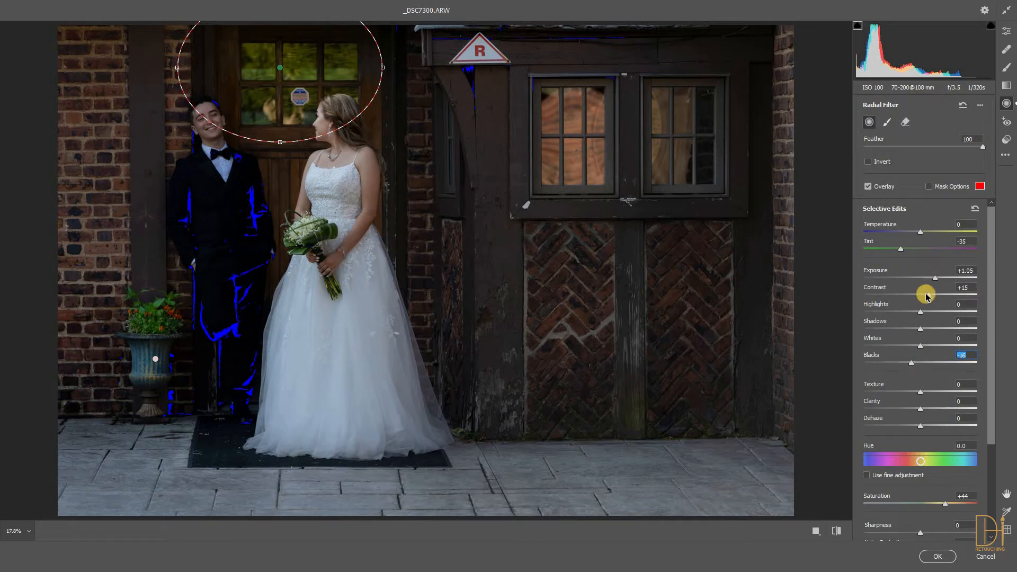
pyautogui.moveTo(920, 461); pyautogui.dragTo(922, 464)
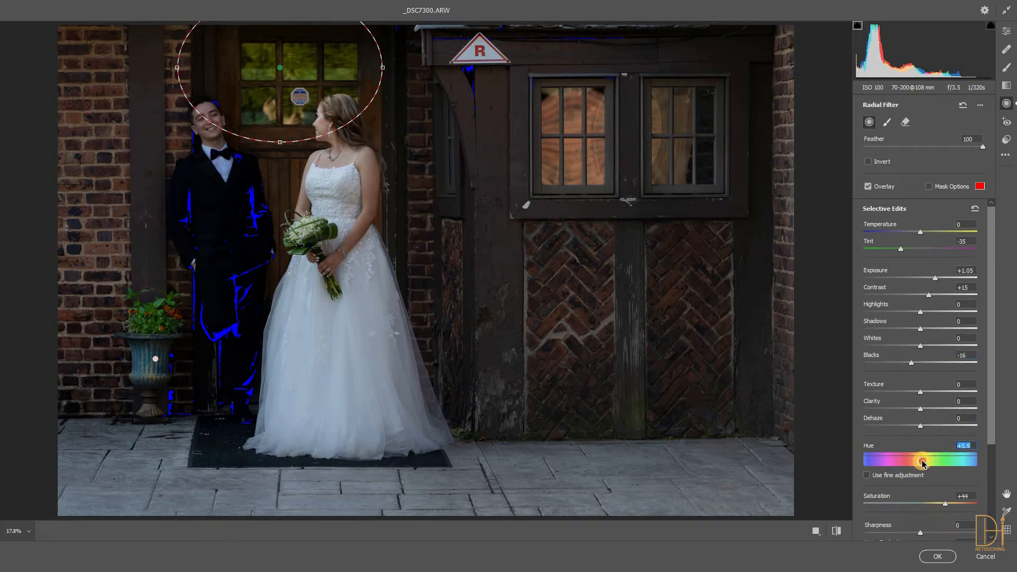
pyautogui.moveTo(143, 311); pyautogui.dragTo(168, 328)
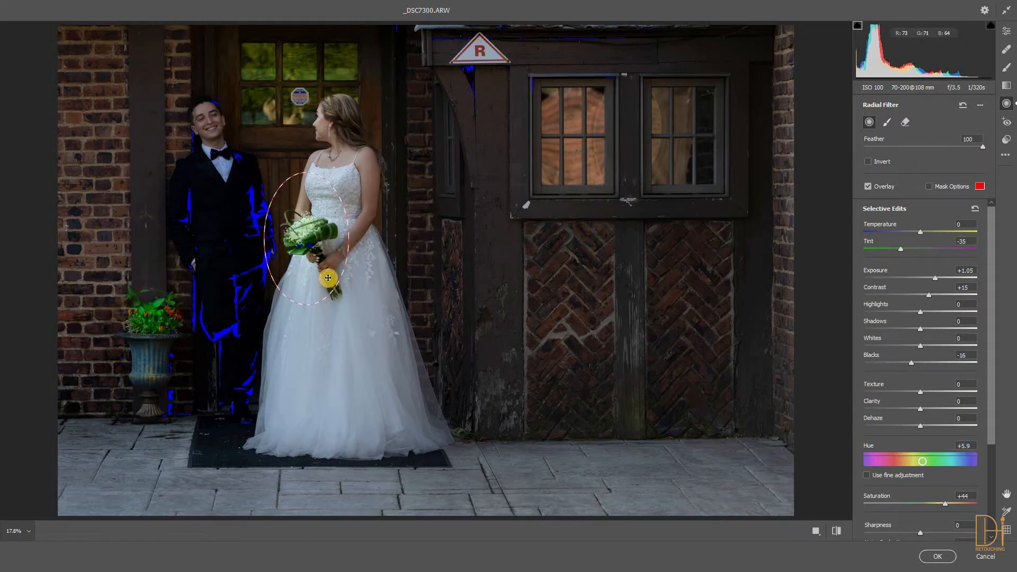
# Fit a radial filter over the bride's bouquet and apply the Camera Raw edits
pyautogui.click(331, 271)
pyautogui.moveTo(311, 170)
pyautogui.mouseDown()
pyautogui.moveTo(310, 141)
pyautogui.moveTo(310, 150)
pyautogui.mouseUp()
pyautogui.moveTo(340, 188); pyautogui.dragTo(329, 222)
pyautogui.click(935, 556)
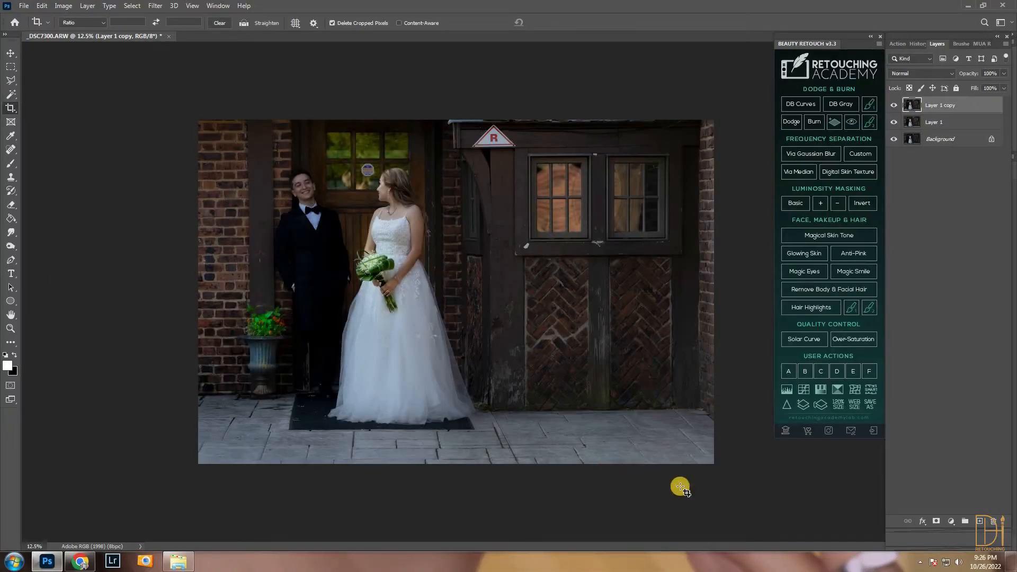
# Add a black layer mask to the top layer to hide its selective edits
pyautogui.keyDown('alt'); pyautogui.click(936, 521); pyautogui.keyUp('alt')
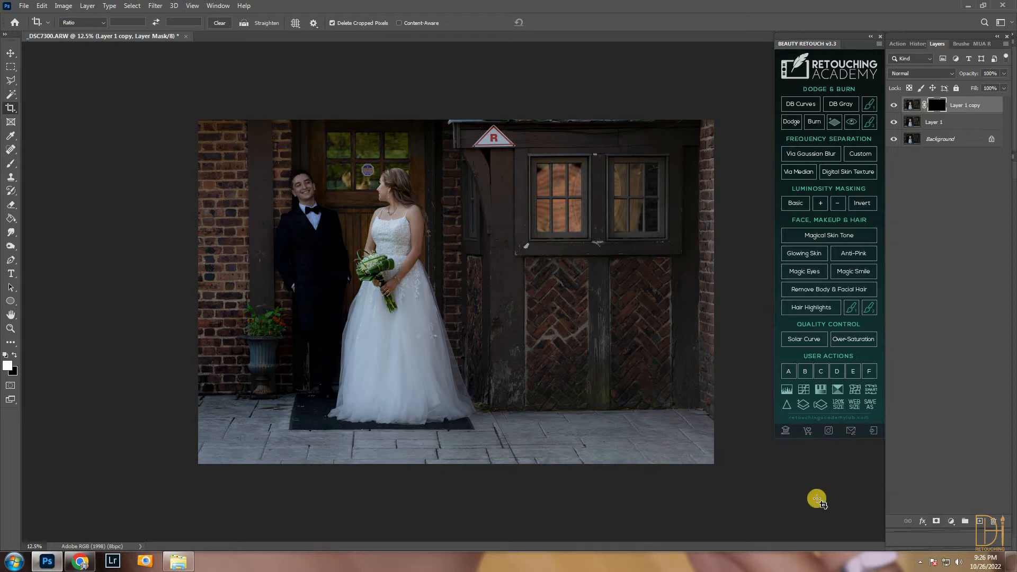
pyautogui.hotkey('ctrl', '+')
pyautogui.hotkey('ctrl', '+')
pyautogui.hotkey('ctrl', '+')
pyautogui.hotkey('ctrl', '+')
pyautogui.hotkey('ctrl', '+')
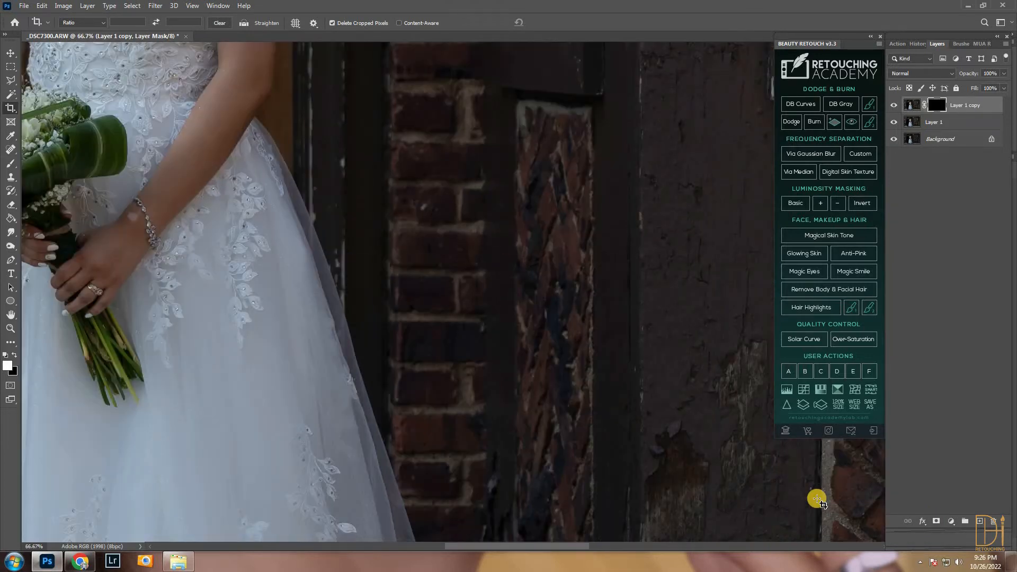
# Paint white on the mask over the bouquet's thin looped leaf with a brush of about 10 px
pyautogui.press('b')
pyautogui.moveTo(432, 326); pyautogui.dragTo(623, 386)
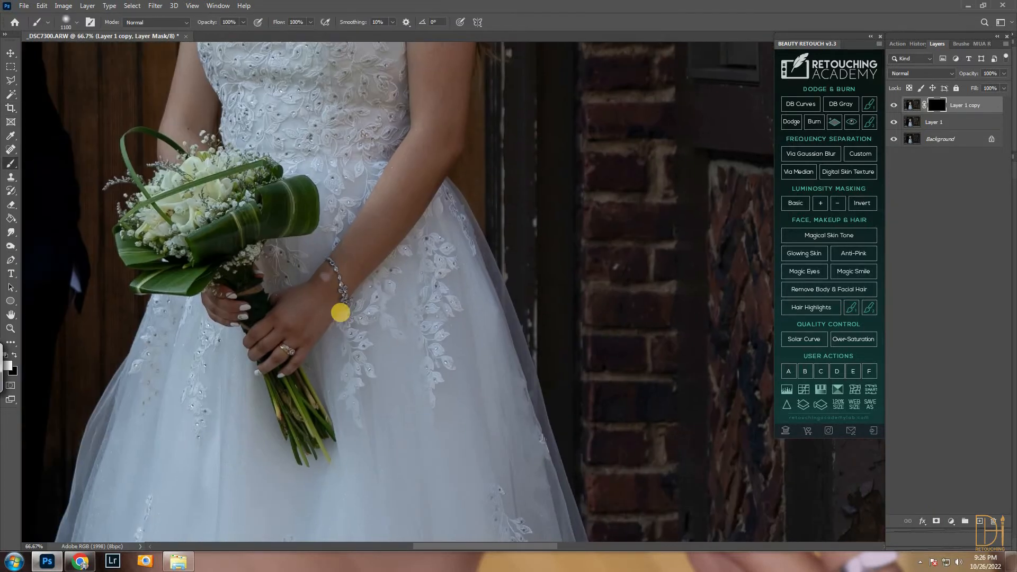
pyautogui.moveTo(223, 238)
pyautogui.mouseDown()
pyautogui.moveTo(309, 332)
pyautogui.moveTo(340, 339)
pyautogui.mouseUp()
pyautogui.hotkey('ctrl', '+')
pyautogui.press('[')
pyautogui.press('[')
pyautogui.press('[')
pyautogui.press('[')
pyautogui.press('[')
pyautogui.press('[')
pyautogui.press('[')
pyautogui.press('[')
pyautogui.press('[')
pyautogui.press('[')
pyautogui.press('[')
pyautogui.press('[')
pyautogui.press('[')
pyautogui.press('[')
pyautogui.press('[')
pyautogui.press('[')
pyautogui.press('[')
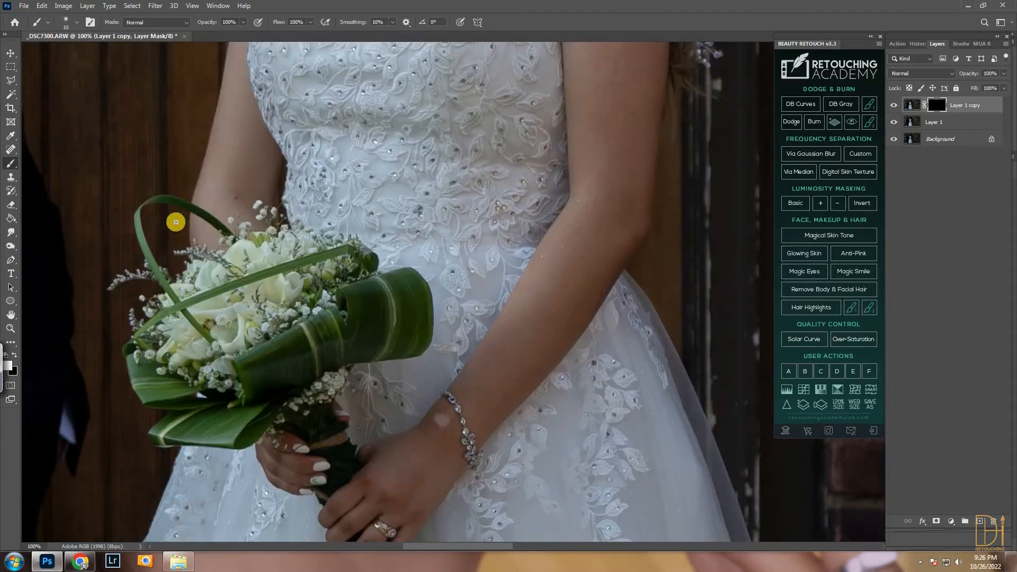
pyautogui.hotkey('ctrl', '+')
pyautogui.hotkey('ctrl', '+')
pyautogui.hotkey('ctrl', '+')
pyautogui.moveTo(130, 269)
pyautogui.mouseDown()
pyautogui.moveTo(167, 267)
pyautogui.moveTo(114, 95)
pyautogui.moveTo(368, 255)
pyautogui.moveTo(267, 196)
pyautogui.mouseUp()
pyautogui.moveTo(213, 159); pyautogui.dragTo(182, 148)
pyautogui.moveTo(311, 188); pyautogui.dragTo(469, 244)
pyautogui.moveTo(195, 166)
pyautogui.mouseDown()
pyautogui.moveTo(134, 285)
pyautogui.moveTo(304, 234)
pyautogui.moveTo(336, 311)
pyautogui.mouseUp()
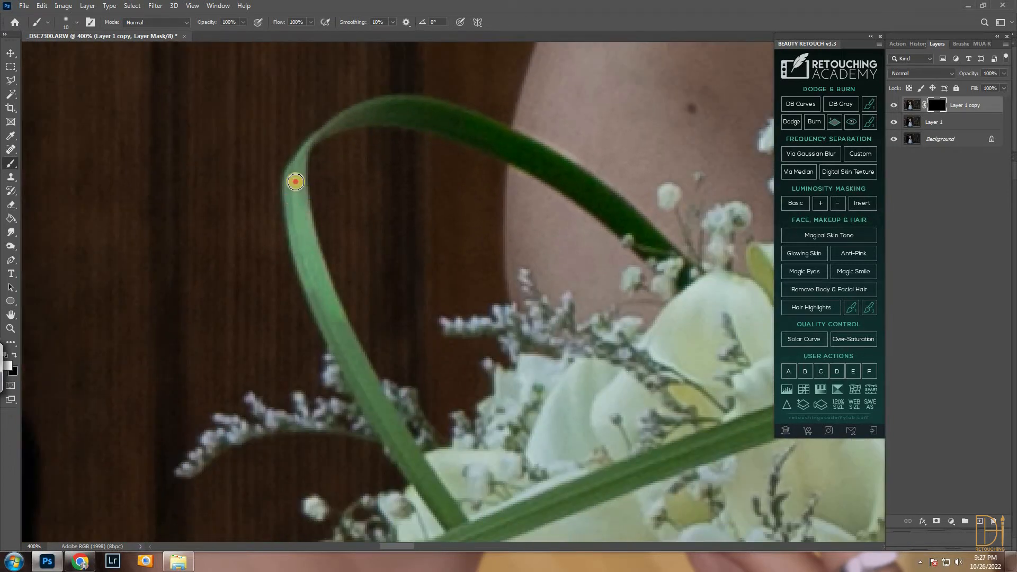
pyautogui.moveTo(340, 371)
pyautogui.mouseDown()
pyautogui.moveTo(281, 262)
pyautogui.moveTo(335, 346)
pyautogui.mouseUp()
pyautogui.moveTo(271, 243); pyautogui.dragTo(345, 371)
pyautogui.moveTo(373, 362)
pyautogui.mouseDown()
pyautogui.moveTo(307, 281)
pyautogui.moveTo(319, 298)
pyautogui.mouseUp()
# Paint the bouquet's broad leaves and remaining greenery into the mask with a larger brush
pyautogui.hotkey('ctrl', '-')
pyautogui.hotkey('ctrl', '-')
pyautogui.hotkey('ctrl', '-')
pyautogui.press(']')
pyautogui.press(']')
pyautogui.press(']')
pyautogui.press(']')
pyautogui.press(']')
pyautogui.press(']')
pyautogui.press(']')
pyautogui.press(']')
pyautogui.press(']')
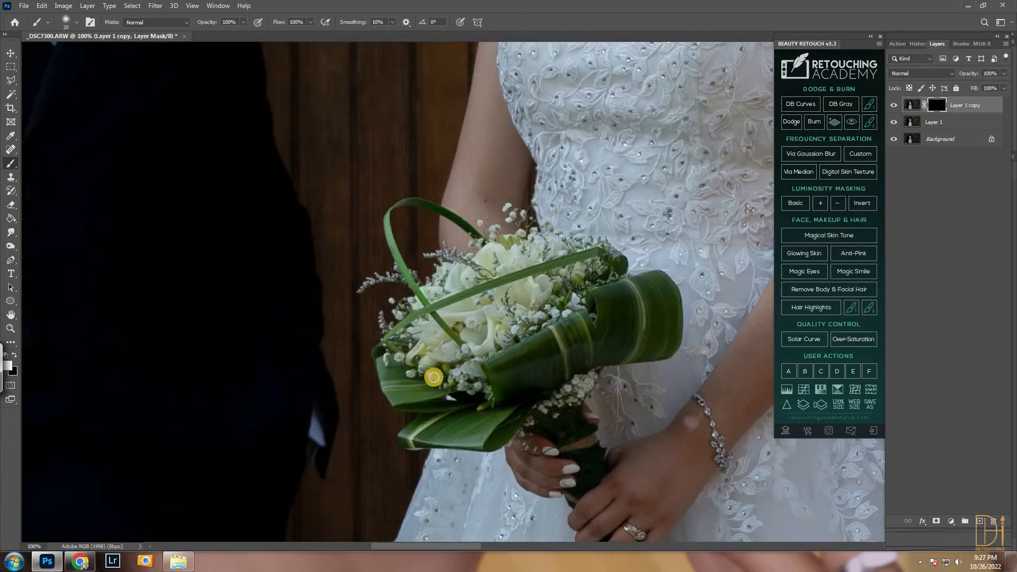
pyautogui.moveTo(387, 366)
pyautogui.mouseDown()
pyautogui.moveTo(400, 366)
pyautogui.moveTo(418, 405)
pyautogui.mouseUp()
pyautogui.moveTo(421, 435)
pyautogui.mouseDown()
pyautogui.moveTo(432, 440)
pyautogui.moveTo(503, 359)
pyautogui.moveTo(608, 370)
pyautogui.moveTo(633, 284)
pyautogui.moveTo(411, 315)
pyautogui.moveTo(580, 297)
pyautogui.moveTo(413, 346)
pyautogui.moveTo(522, 239)
pyautogui.moveTo(535, 386)
pyautogui.moveTo(470, 404)
pyautogui.moveTo(416, 338)
pyautogui.moveTo(512, 263)
pyautogui.moveTo(591, 294)
pyautogui.mouseUp()
pyautogui.moveTo(544, 421); pyautogui.dragTo(475, 291)
pyautogui.moveTo(512, 364); pyautogui.dragTo(410, 228)
pyautogui.moveTo(469, 354)
pyautogui.mouseDown()
pyautogui.moveTo(445, 322)
pyautogui.moveTo(483, 398)
pyautogui.moveTo(505, 396)
pyautogui.mouseUp()
# Paint white on the mask over the door's window panes, using a 150 px brush, to reveal the brighter greens
pyautogui.hotkey('ctrl', '-')
pyautogui.hotkey('ctrl', '-')
pyautogui.hotkey('ctrl', '-')
pyautogui.moveTo(318, 209); pyautogui.dragTo(376, 241)
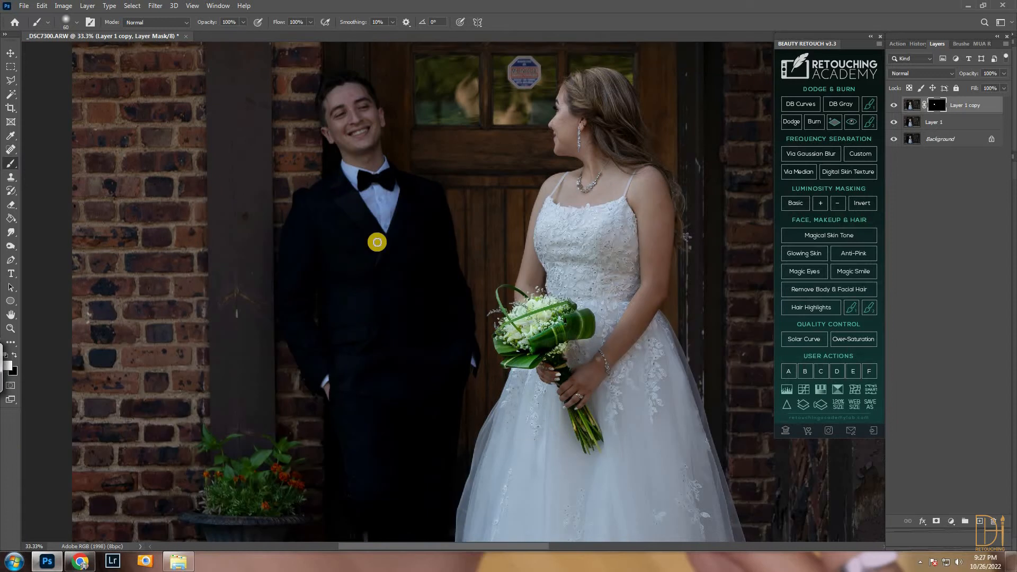
pyautogui.hotkey('ctrl', '+')
pyautogui.hotkey('ctrl', '+')
pyautogui.moveTo(447, 102); pyautogui.dragTo(341, 220)
pyautogui.press(']')
pyautogui.press(']')
pyautogui.press(']')
pyautogui.press(']')
pyautogui.press(']')
pyautogui.press(']')
pyautogui.moveTo(325, 260); pyautogui.dragTo(465, 341)
pyautogui.moveTo(535, 409)
pyautogui.mouseDown()
pyautogui.moveTo(520, 422)
pyautogui.moveTo(488, 413)
pyautogui.moveTo(526, 388)
pyautogui.mouseUp()
pyautogui.moveTo(465, 226)
pyautogui.mouseDown()
pyautogui.moveTo(470, 357)
pyautogui.moveTo(551, 389)
pyautogui.mouseUp()
pyautogui.moveTo(519, 304); pyautogui.dragTo(209, 154)
pyautogui.moveTo(314, 235)
pyautogui.mouseDown()
pyautogui.moveTo(292, 247)
pyautogui.moveTo(324, 186)
pyautogui.moveTo(242, 134)
pyautogui.mouseUp()
pyautogui.moveTo(398, 249); pyautogui.dragTo(328, 183)
pyautogui.moveTo(381, 101); pyautogui.dragTo(231, 141)
pyautogui.moveTo(314, 94)
pyautogui.mouseDown()
pyautogui.moveTo(219, 166)
pyautogui.moveTo(300, 259)
pyautogui.moveTo(249, 265)
pyautogui.mouseUp()
pyautogui.moveTo(232, 312)
pyautogui.mouseDown()
pyautogui.moveTo(239, 234)
pyautogui.moveTo(312, 243)
pyautogui.mouseUp()
pyautogui.moveTo(143, 274); pyautogui.dragTo(266, 231)
pyautogui.moveTo(218, 206)
pyautogui.mouseDown()
pyautogui.moveTo(224, 304)
pyautogui.moveTo(287, 214)
pyautogui.mouseUp()
pyautogui.moveTo(85, 241); pyautogui.dragTo(190, 268)
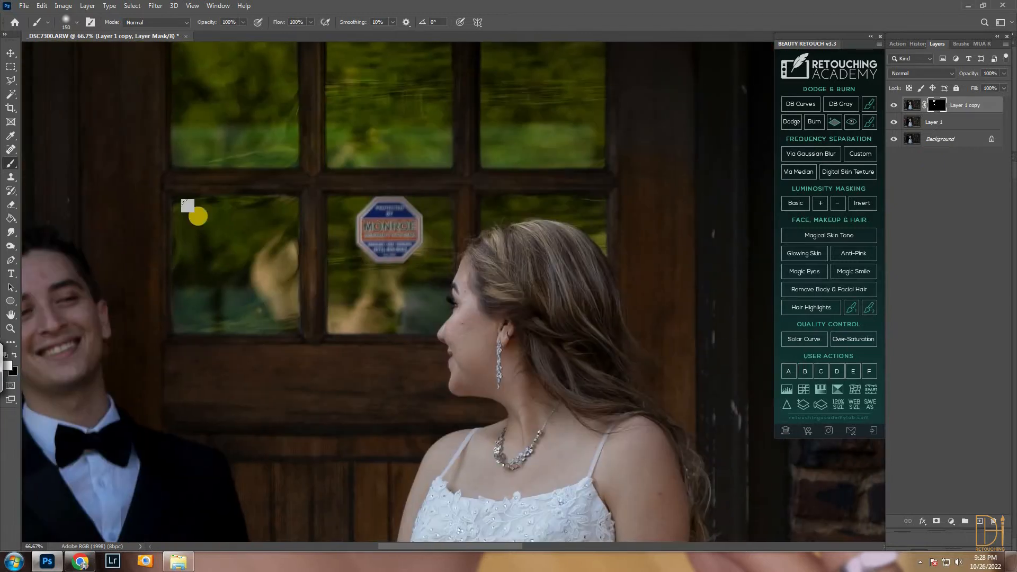
# Paint white on the mask over the potted flowers and their urn, adjusting the brush size to fit the details
pyautogui.hotkey('ctrl', '-')
pyautogui.moveTo(240, 157); pyautogui.dragTo(254, 93)
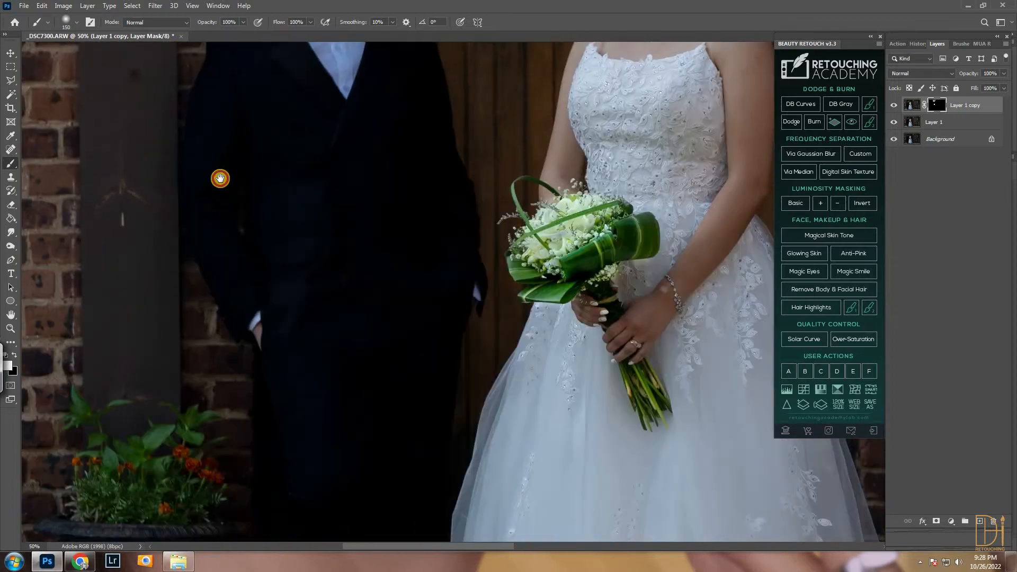
pyautogui.moveTo(181, 233)
pyautogui.mouseDown()
pyautogui.moveTo(223, 200)
pyautogui.moveTo(141, 218)
pyautogui.moveTo(216, 237)
pyautogui.mouseUp()
pyautogui.hotkey('ctrl', '+')
pyautogui.hotkey('ctrl', '+')
pyautogui.press('[')
pyautogui.press('[')
pyautogui.press('[')
pyautogui.press('[')
pyautogui.press('[')
pyautogui.press('[')
pyautogui.press('[')
pyautogui.moveTo(151, 198)
pyautogui.mouseDown()
pyautogui.moveTo(249, 252)
pyautogui.moveTo(297, 294)
pyautogui.mouseUp()
pyautogui.moveTo(171, 156)
pyautogui.mouseDown()
pyautogui.moveTo(157, 184)
pyautogui.moveTo(220, 164)
pyautogui.moveTo(311, 211)
pyautogui.moveTo(399, 236)
pyautogui.moveTo(404, 177)
pyautogui.moveTo(446, 225)
pyautogui.mouseUp()
pyautogui.moveTo(366, 293)
pyautogui.mouseDown()
pyautogui.moveTo(325, 277)
pyautogui.moveTo(299, 248)
pyautogui.mouseUp()
pyautogui.press(']')
pyautogui.press(']')
pyautogui.press(']')
pyautogui.press(']')
pyautogui.press(']')
pyautogui.press(']')
pyautogui.moveTo(358, 229); pyautogui.dragTo(284, 322)
pyautogui.moveTo(113, 326)
pyautogui.mouseDown()
pyautogui.moveTo(148, 202)
pyautogui.moveTo(221, 294)
pyautogui.moveTo(358, 293)
pyautogui.moveTo(293, 331)
pyautogui.mouseUp()
pyautogui.moveTo(96, 375)
pyautogui.mouseDown()
pyautogui.moveTo(193, 270)
pyautogui.moveTo(388, 290)
pyautogui.moveTo(212, 241)
pyautogui.mouseUp()
pyautogui.moveTo(220, 384)
pyautogui.mouseDown()
pyautogui.moveTo(192, 268)
pyautogui.moveTo(338, 243)
pyautogui.moveTo(257, 234)
pyautogui.mouseUp()
pyautogui.moveTo(212, 314)
pyautogui.mouseDown()
pyautogui.moveTo(218, 207)
pyautogui.moveTo(272, 294)
pyautogui.moveTo(266, 349)
pyautogui.moveTo(277, 216)
pyautogui.mouseUp()
pyautogui.moveTo(269, 280); pyautogui.dragTo(232, 332)
pyautogui.moveTo(267, 153); pyautogui.dragTo(261, 272)
pyautogui.moveTo(318, 127)
pyautogui.mouseDown()
pyautogui.moveTo(322, 270)
pyautogui.moveTo(302, 286)
pyautogui.mouseUp()
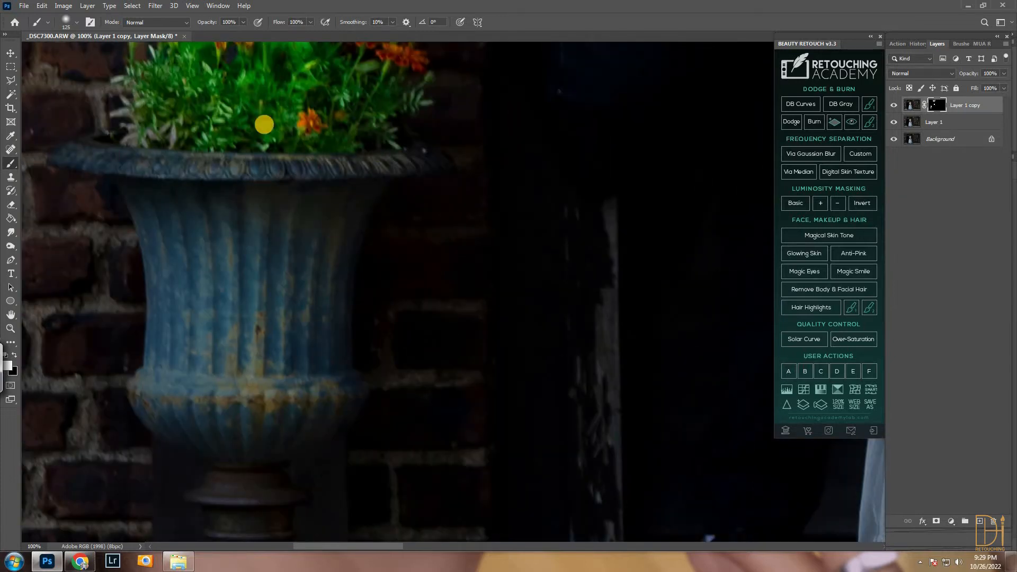
# Merge all visible layers into the background and duplicate the result onto a new layer
pyautogui.hotkey('ctrl', '0')
pyautogui.hotkey('ctrl', '+')
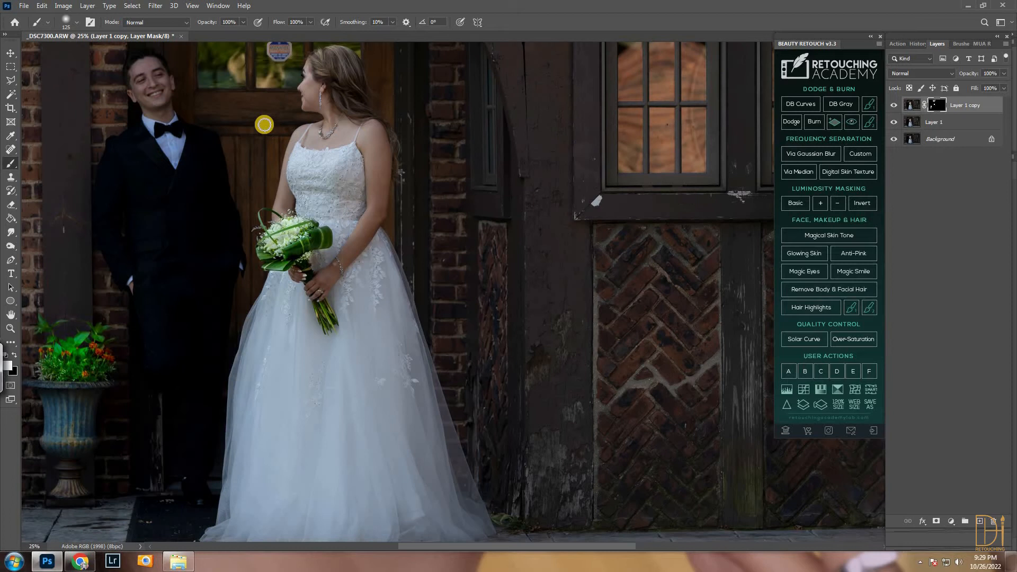
pyautogui.hotkey('ctrl', 'shift', 'e')
pyautogui.hotkey('ctrl', 'j')
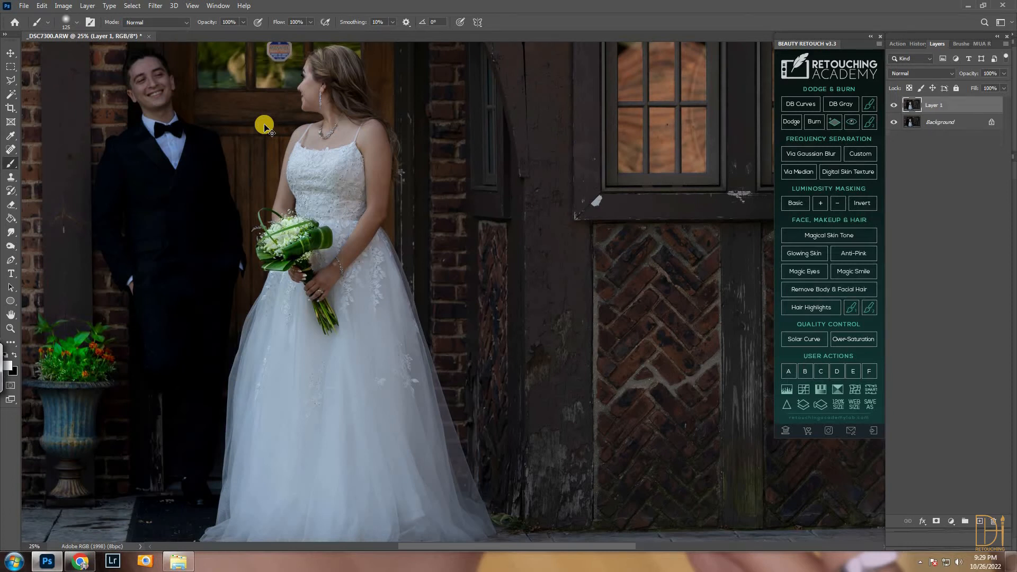
# Duplicate the merged layer and lower the Reds luminance in Camera Raw's HSL color mixer
pyautogui.hotkey('ctrl', '-')
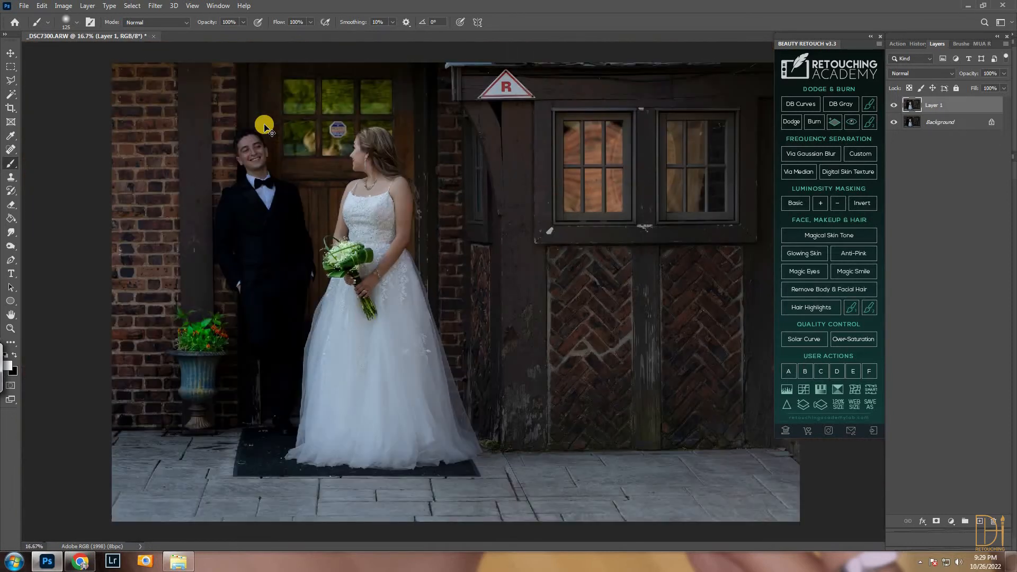
pyautogui.hotkey('ctrl', 'j')
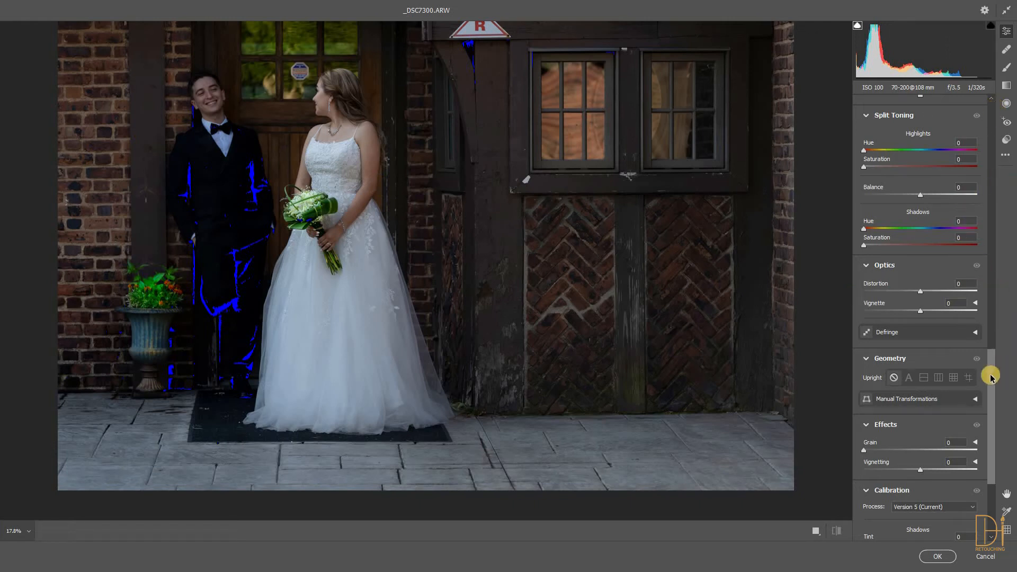
pyautogui.scroll(5, 975, 307)
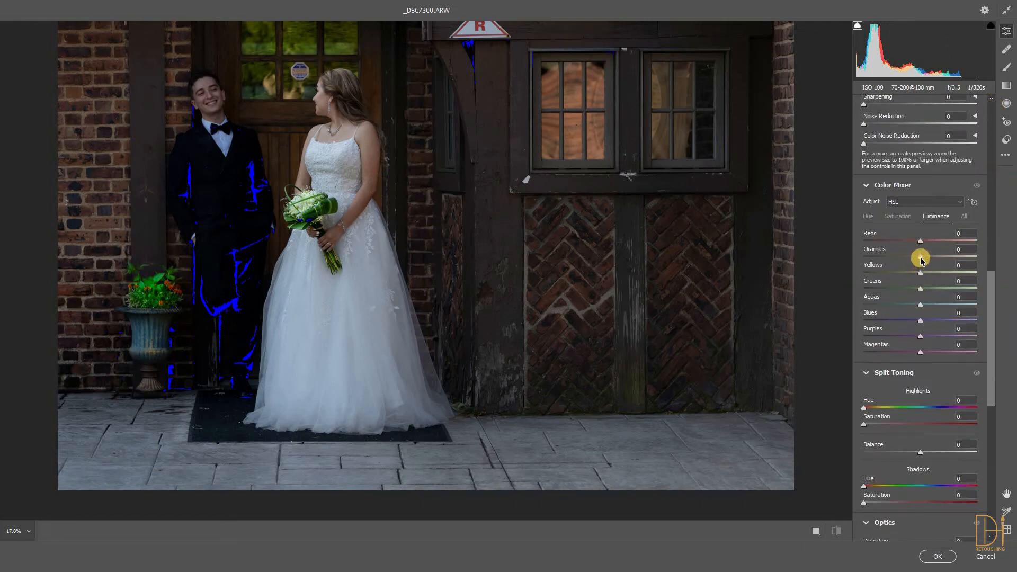
pyautogui.moveTo(913, 257); pyautogui.dragTo(929, 252)
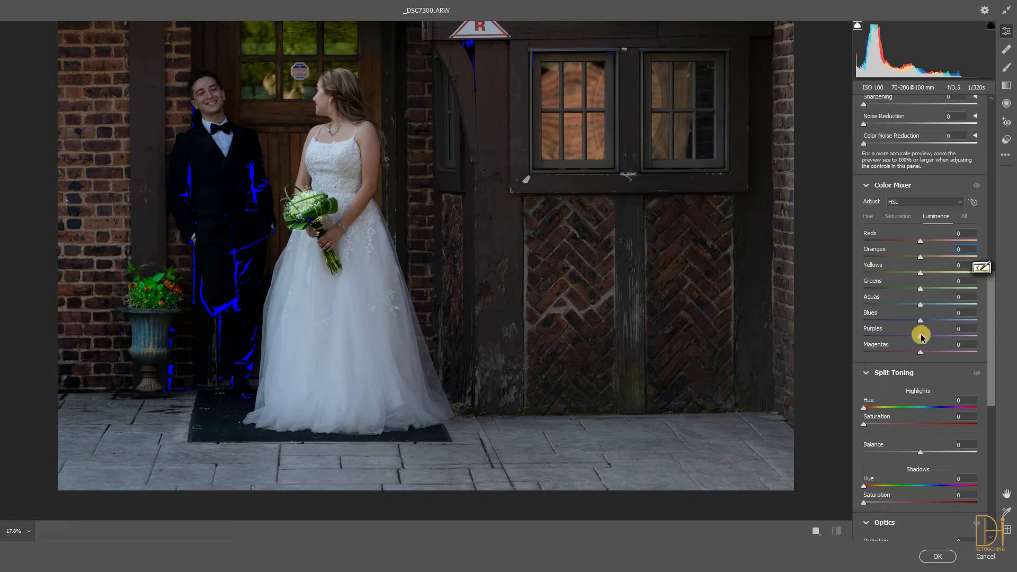
pyautogui.moveTo(920, 242); pyautogui.dragTo(909, 240)
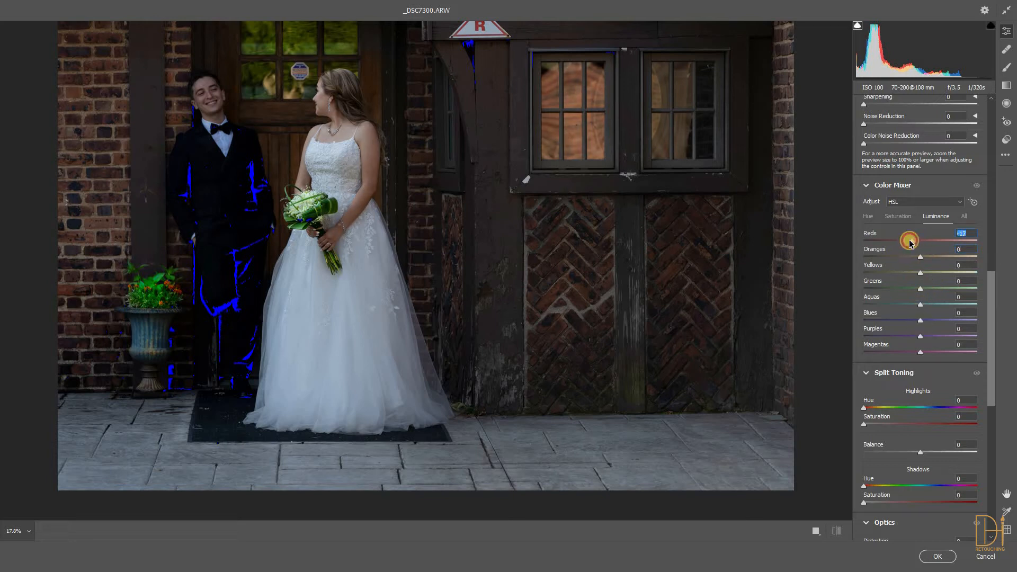
# Raise the Reds saturation to +19 in the color mixer and increase the overall Vibrance
pyautogui.click(896, 217)
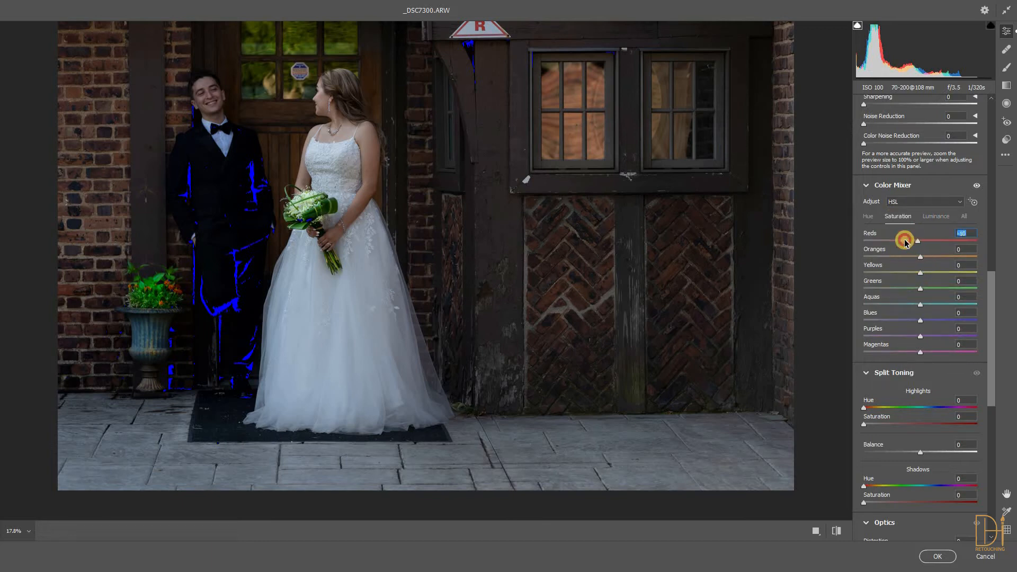
pyautogui.moveTo(899, 241); pyautogui.dragTo(928, 242)
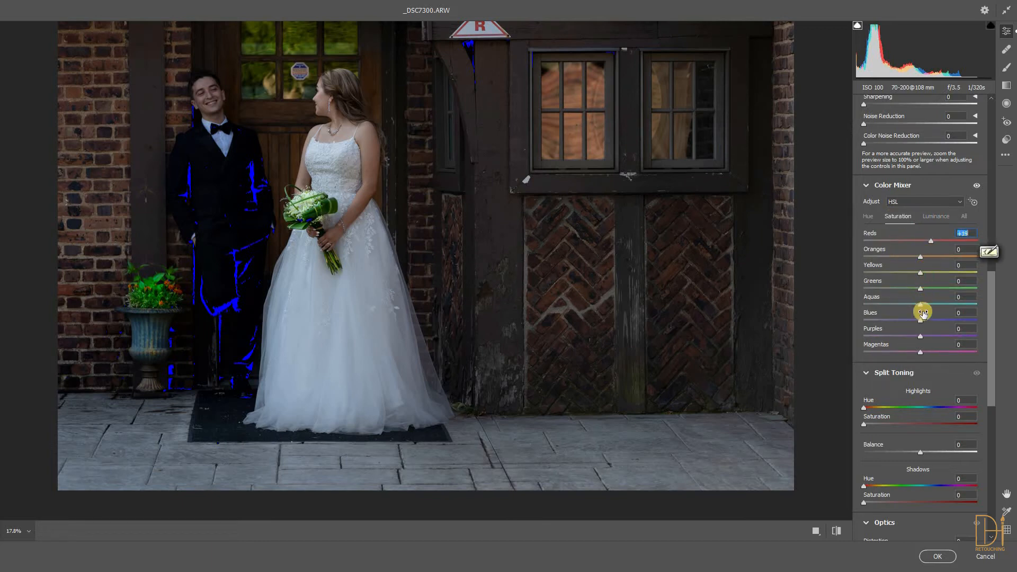
pyautogui.click(873, 218)
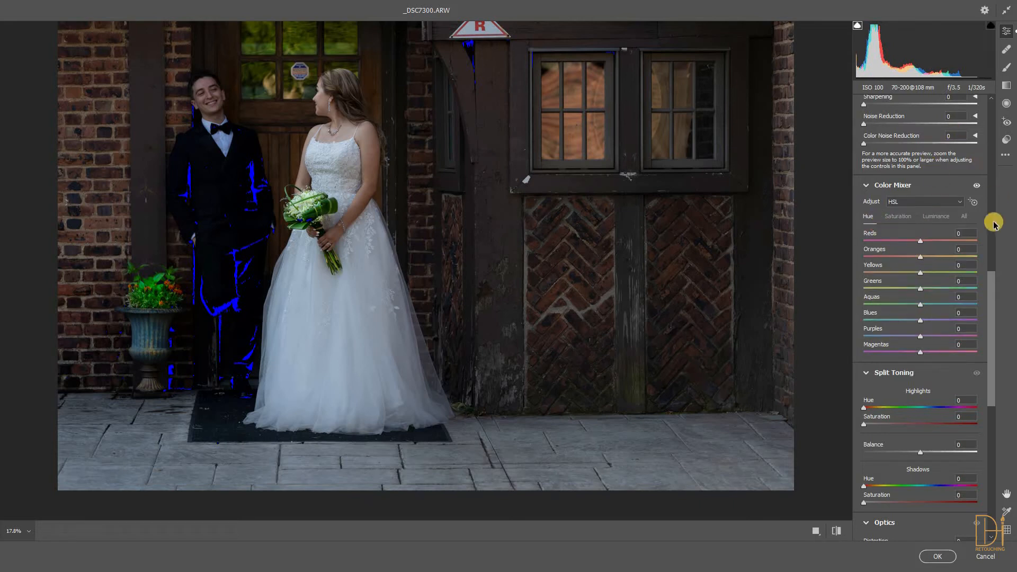
pyautogui.moveTo(994, 286); pyautogui.dragTo(985, 217)
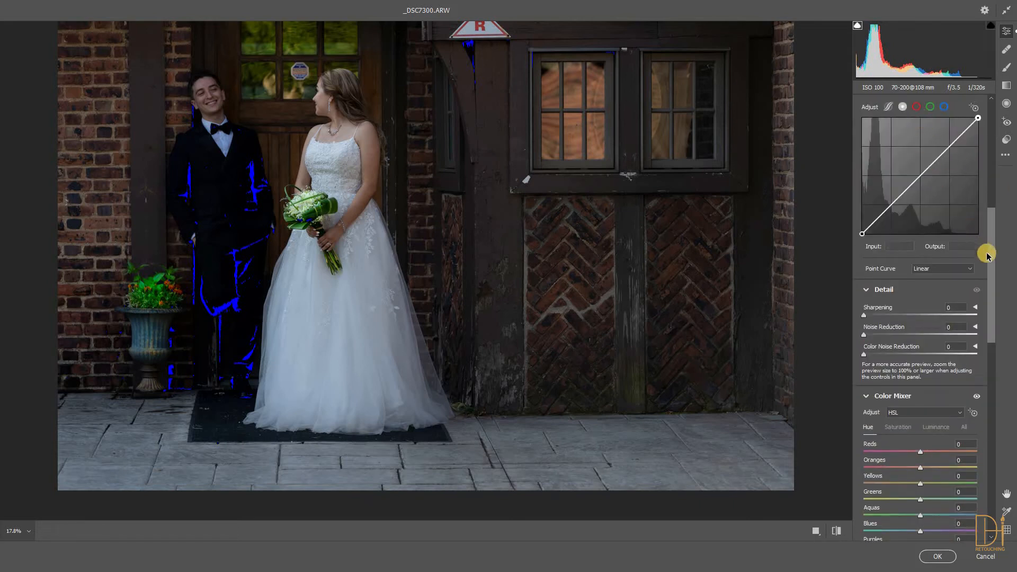
pyautogui.scroll(4, 930, 228)
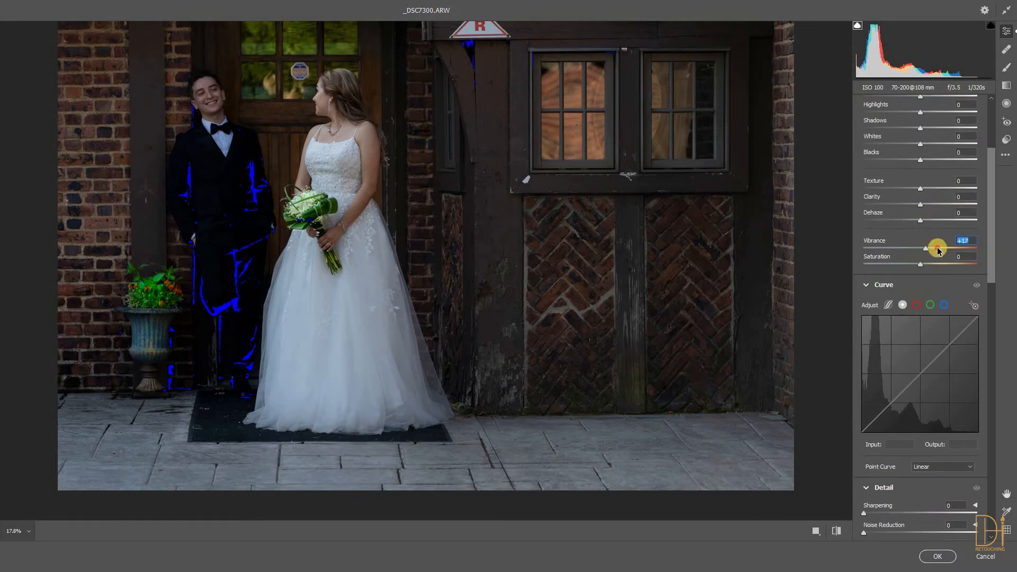
# Add a radial filter over the brick wall beside the groom with Saturation +46, Texture +27 and Clarity +31
pyautogui.click(1005, 104)
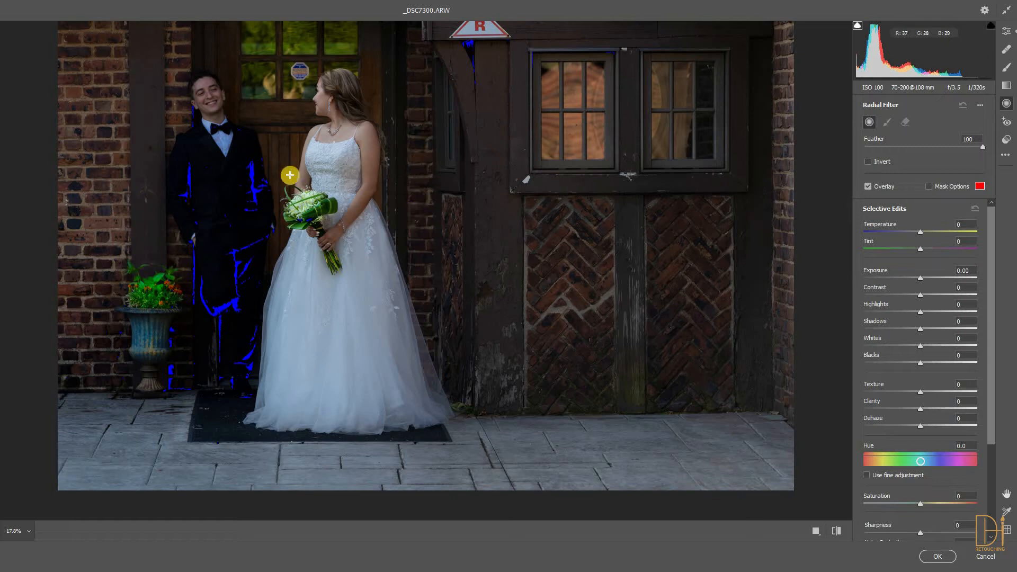
pyautogui.moveTo(93, 159); pyautogui.dragTo(202, 436)
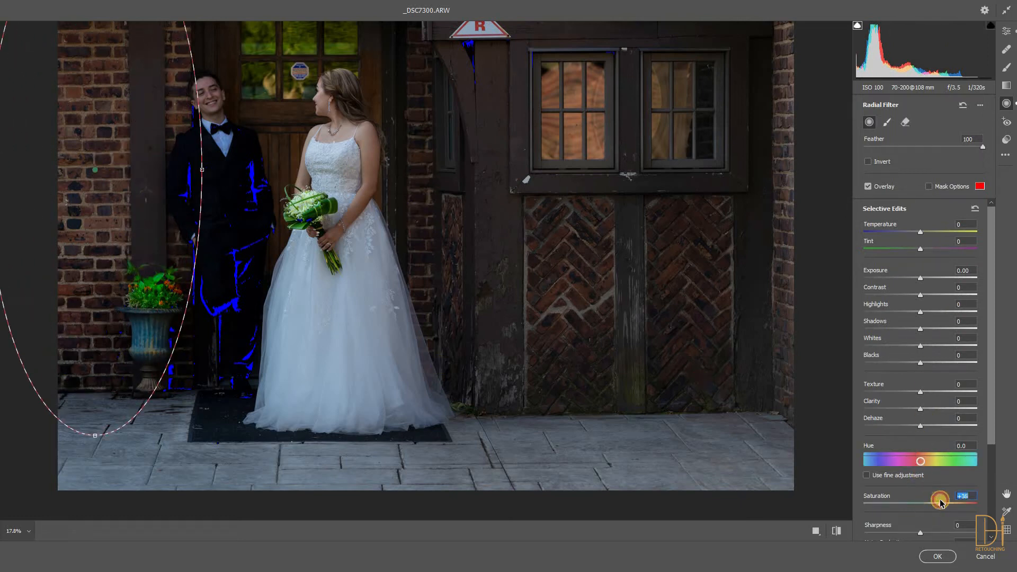
pyautogui.moveTo(940, 501); pyautogui.dragTo(943, 501)
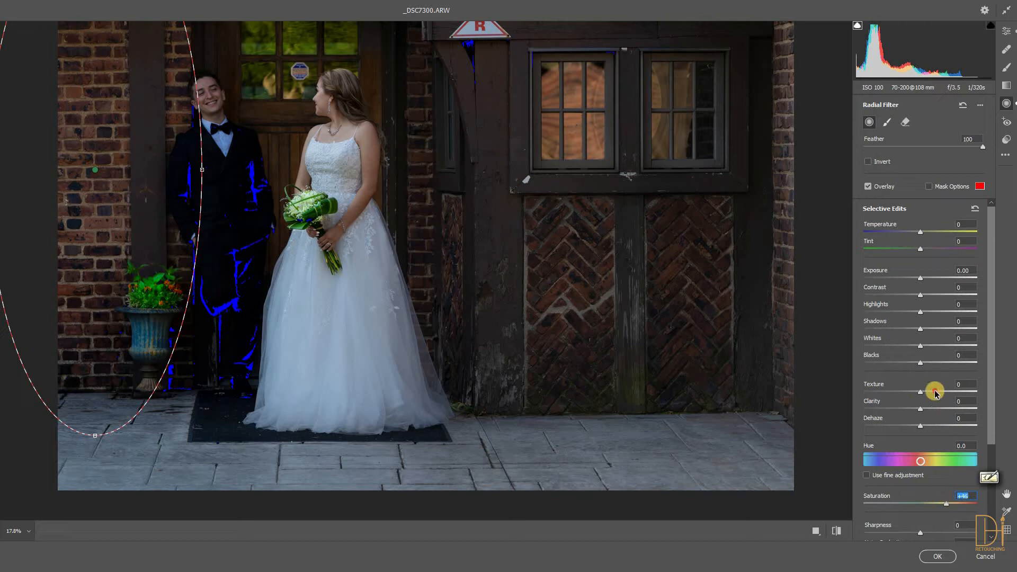
pyautogui.moveTo(924, 394); pyautogui.dragTo(933, 411)
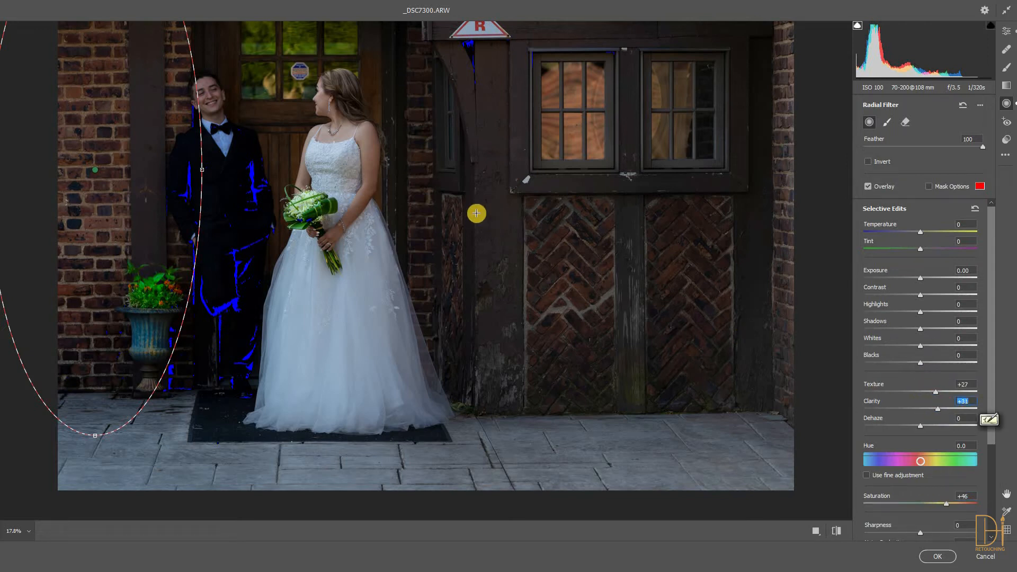
# Add two more radial filters with the same settings, one across the timber wall and its windows and one over the door's upper part
pyautogui.hotkey('ctrl', '-')
pyautogui.moveTo(529, 256); pyautogui.dragTo(625, 371)
pyautogui.moveTo(622, 244); pyautogui.dragTo(787, 248)
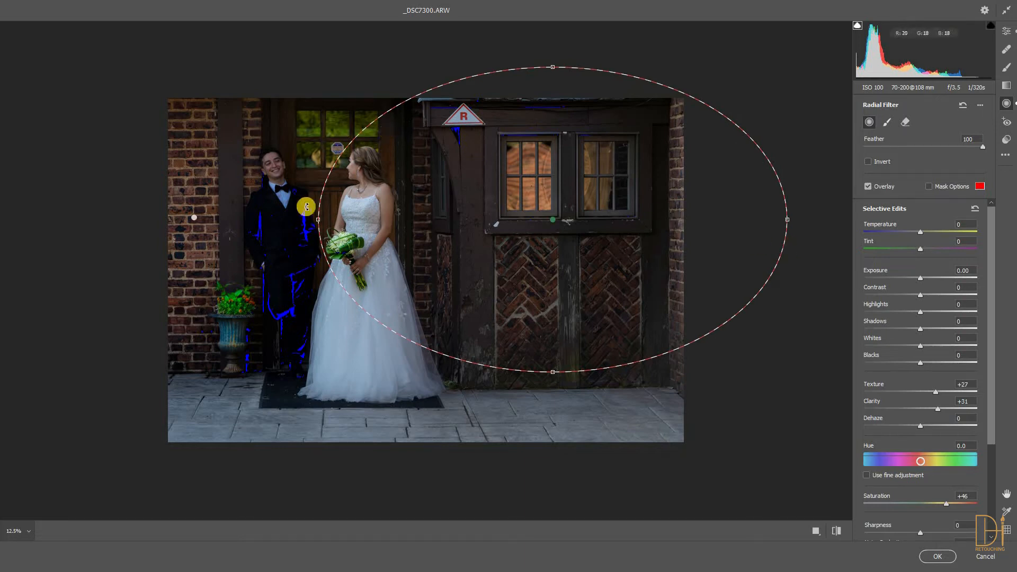
pyautogui.moveTo(276, 108); pyautogui.dragTo(419, 218)
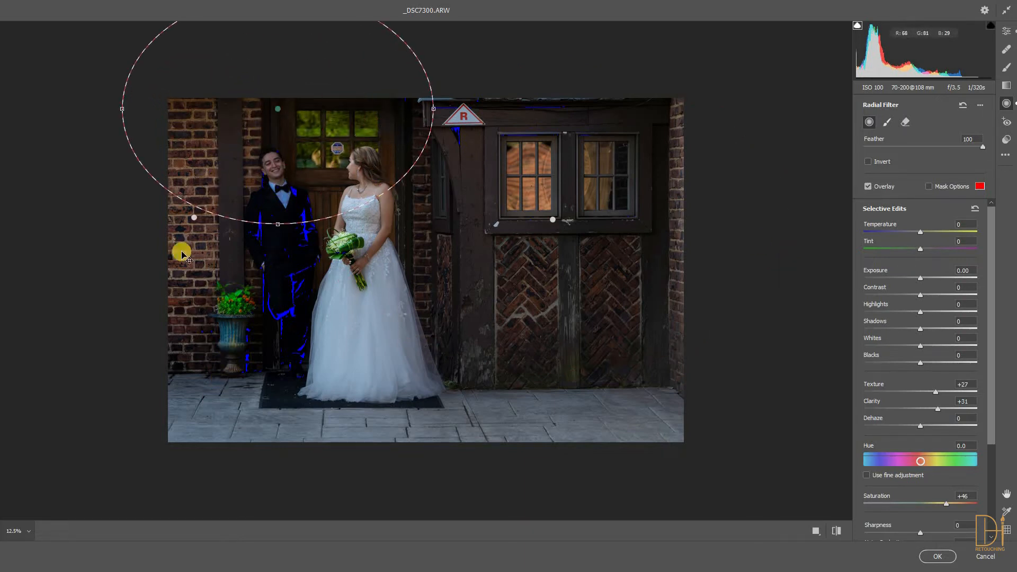
# Add a narrow, tall radial filter over the brick column beside the bride and raise its exposure
pyautogui.moveTo(434, 279); pyautogui.dragTo(475, 413)
pyautogui.moveTo(429, 81); pyautogui.dragTo(433, 81)
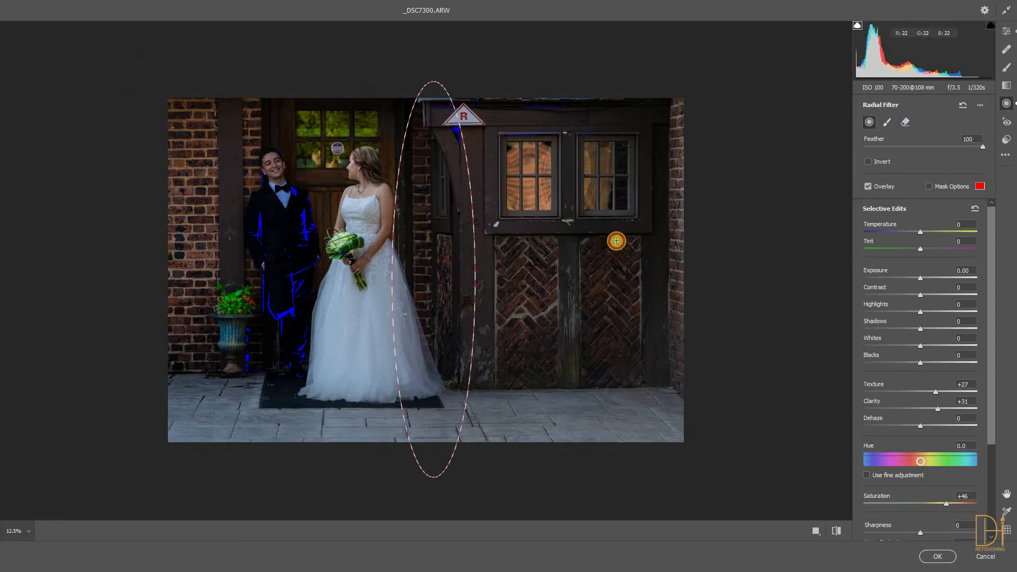
pyautogui.moveTo(930, 279); pyautogui.dragTo(931, 279)
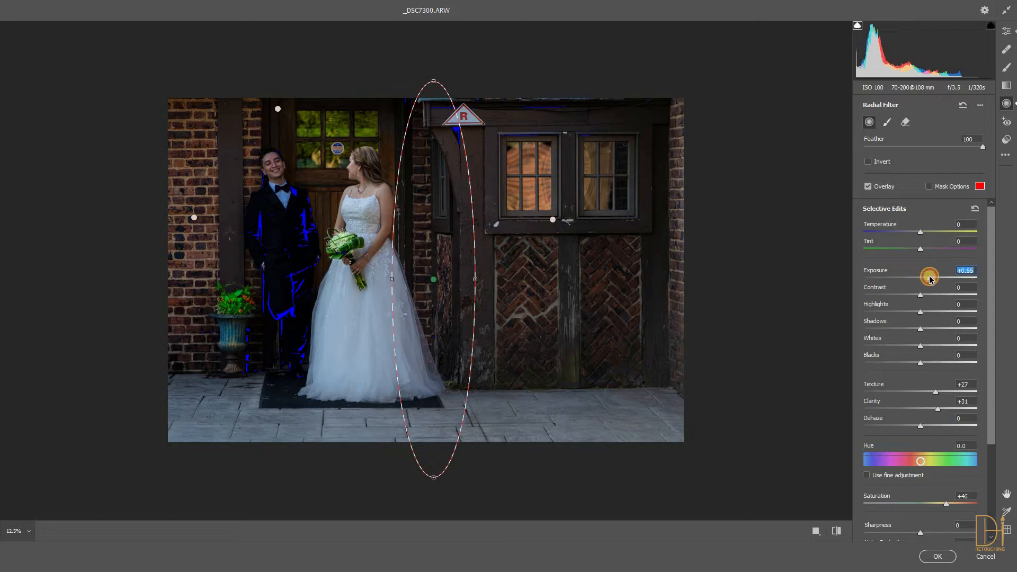
# Add a tall radial filter over the windows and herringbone brick panels and set its Exposure to +1.05
pyautogui.moveTo(565, 313); pyautogui.dragTo(612, 354)
pyautogui.moveTo(563, 235); pyautogui.dragTo(560, 138)
pyautogui.moveTo(561, 205); pyautogui.dragTo(557, 156)
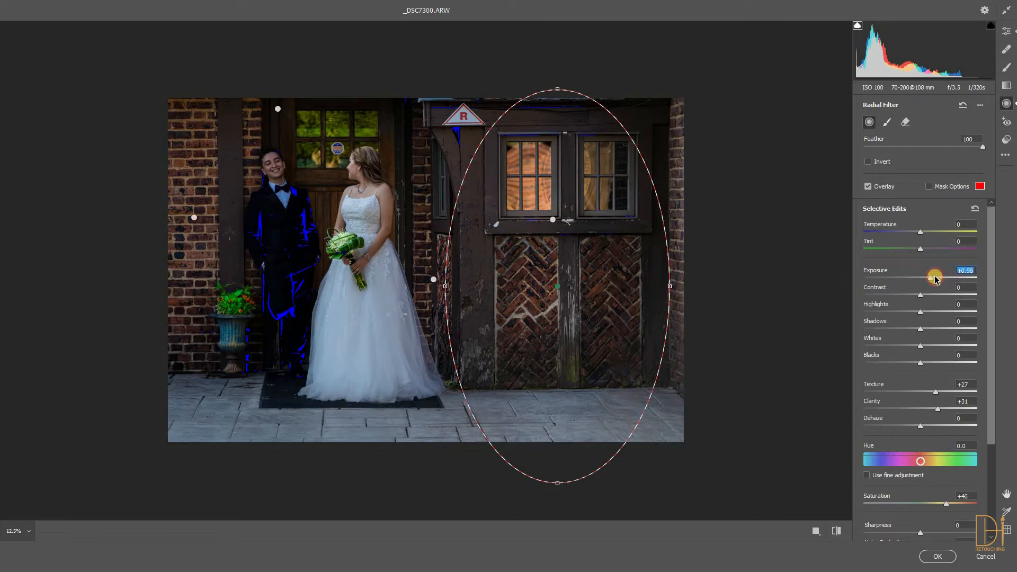
pyautogui.moveTo(935, 279); pyautogui.dragTo(936, 278)
# Add a small radial filter beside the urn and a tall one over the brick wall above, then apply the Camera Raw adjustments
pyautogui.moveTo(205, 342); pyautogui.dragTo(219, 366)
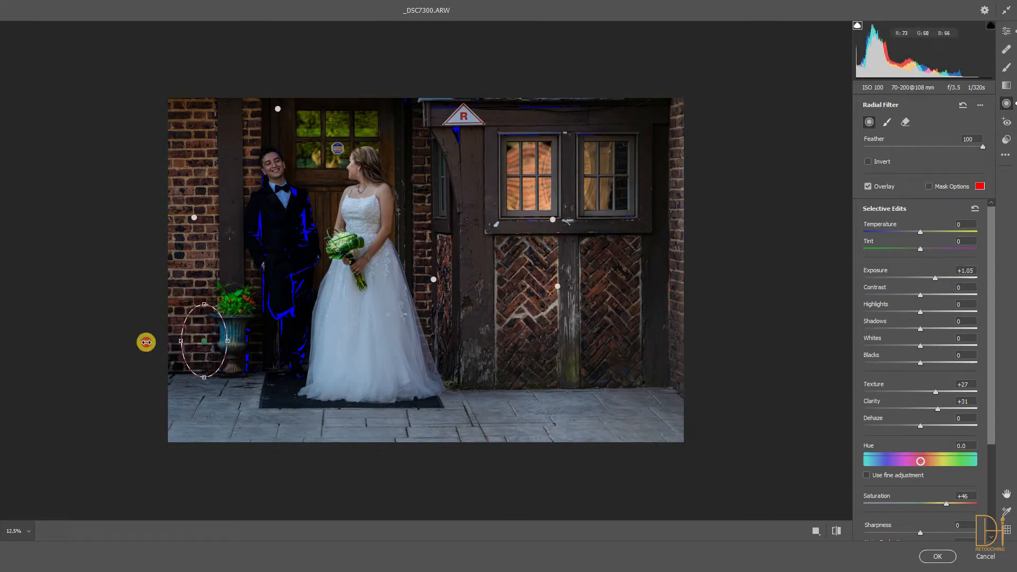
pyautogui.moveTo(193, 306); pyautogui.dragTo(189, 198)
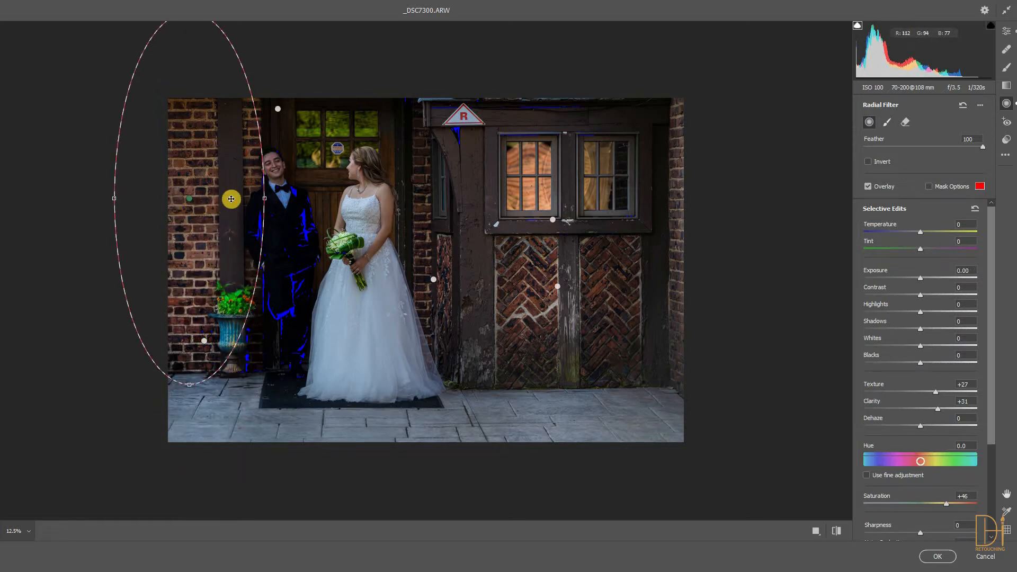
pyautogui.click(940, 555)
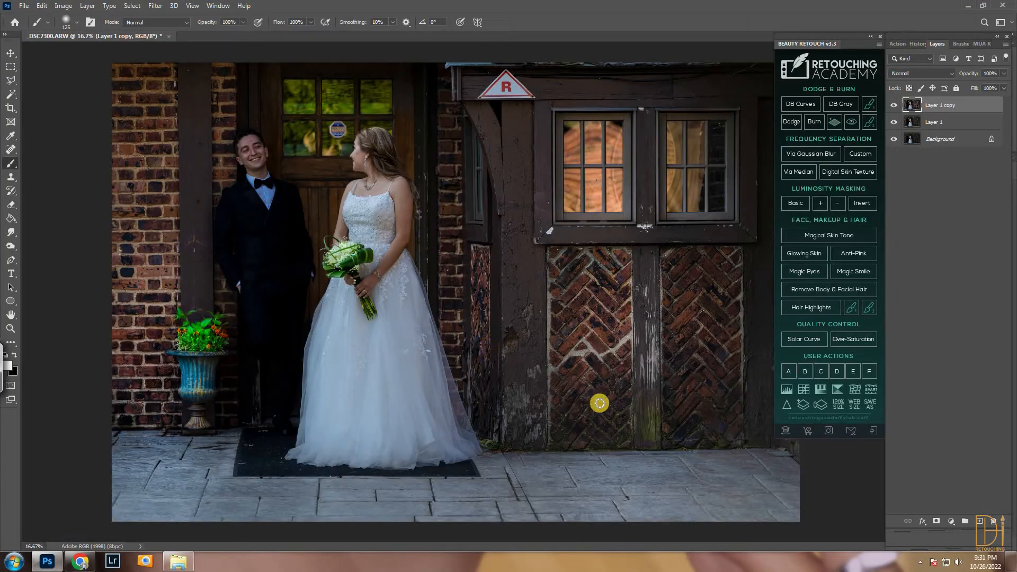
# Add a black mask to the adjusted layer and paint white over the bricks around the urn with a 125 px brush
pyautogui.keyDown('alt'); pyautogui.click(933, 519); pyautogui.keyUp('alt')
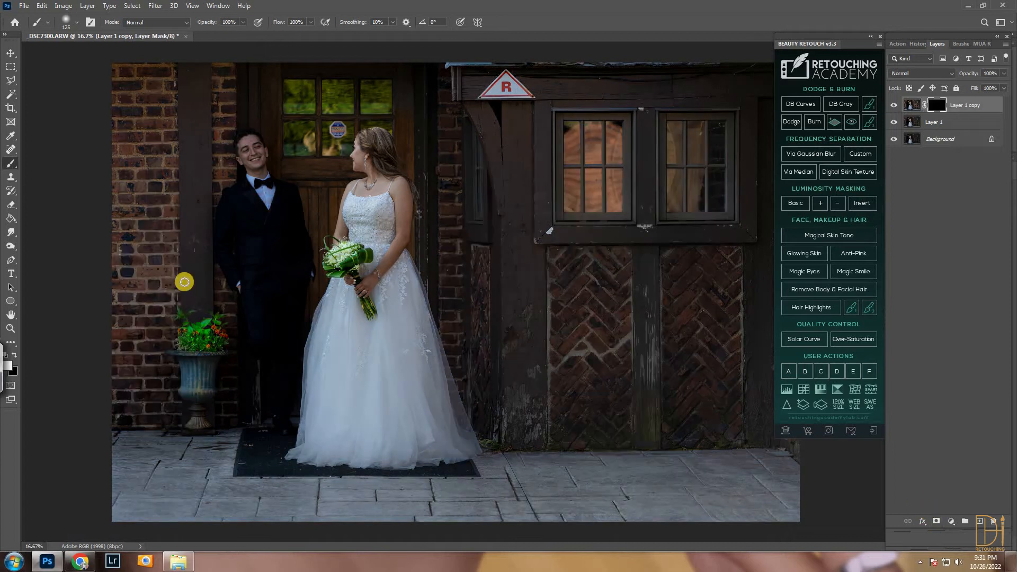
pyautogui.hotkey('ctrl', '+')
pyautogui.hotkey('ctrl', '+')
pyautogui.hotkey('ctrl', '+')
pyautogui.moveTo(117, 322)
pyautogui.mouseDown()
pyautogui.moveTo(224, 293)
pyautogui.moveTo(429, 283)
pyautogui.mouseUp()
pyautogui.moveTo(322, 295); pyautogui.dragTo(500, 261)
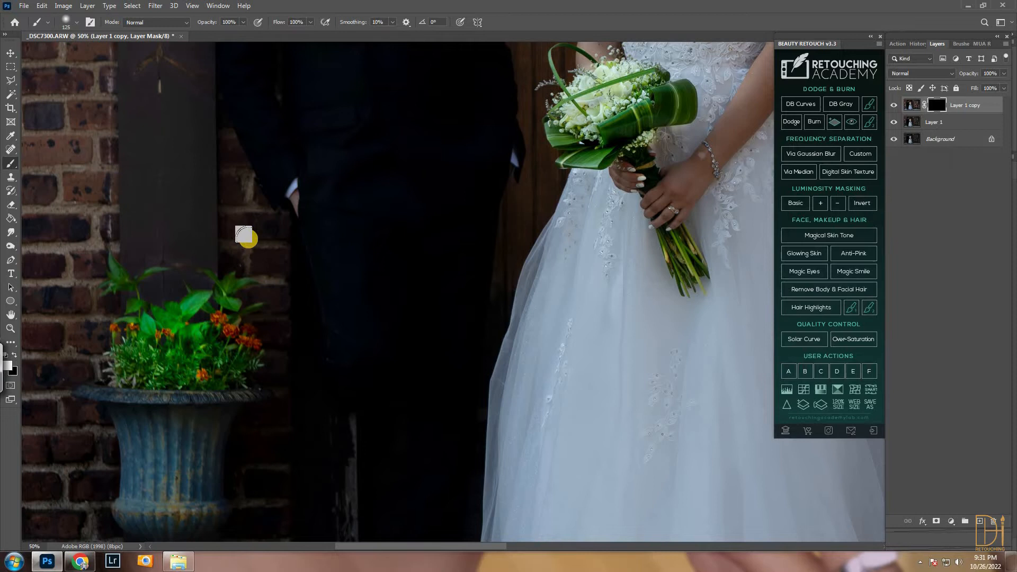
pyautogui.moveTo(263, 264); pyautogui.dragTo(255, 134)
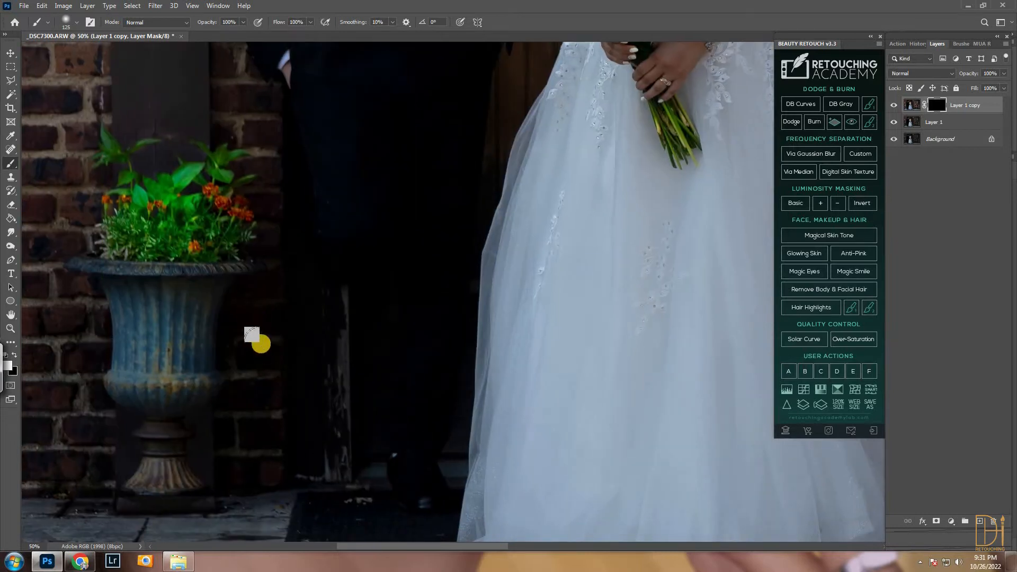
pyautogui.moveTo(126, 379); pyautogui.dragTo(277, 407)
pyautogui.moveTo(197, 352)
pyautogui.mouseDown()
pyautogui.moveTo(235, 464)
pyautogui.moveTo(146, 476)
pyautogui.moveTo(277, 454)
pyautogui.mouseUp()
pyautogui.moveTo(182, 461)
pyautogui.mouseDown()
pyautogui.moveTo(273, 483)
pyautogui.moveTo(323, 299)
pyautogui.moveTo(210, 355)
pyautogui.mouseUp()
# Enlarge the brush to 500 px and paint white over the brick wall and wooden post beside the groom
pyautogui.press(']')
pyautogui.press(']')
pyautogui.press(']')
pyautogui.moveTo(196, 411); pyautogui.dragTo(291, 196)
pyautogui.moveTo(269, 269); pyautogui.dragTo(288, 336)
pyautogui.moveTo(343, 177); pyautogui.dragTo(329, 163)
pyautogui.moveTo(473, 150); pyautogui.dragTo(471, 264)
pyautogui.moveTo(391, 150); pyautogui.dragTo(382, 108)
pyautogui.moveTo(240, 195); pyautogui.dragTo(251, 359)
pyautogui.moveTo(377, 212); pyautogui.dragTo(377, 164)
pyautogui.moveTo(479, 133); pyautogui.dragTo(432, 253)
pyautogui.moveTo(329, 139); pyautogui.dragTo(241, 154)
pyautogui.moveTo(265, 138); pyautogui.dragTo(269, 255)
pyautogui.moveTo(220, 149); pyautogui.dragTo(267, 305)
pyautogui.moveTo(297, 175); pyautogui.dragTo(265, 273)
pyautogui.moveTo(163, 196)
pyautogui.mouseDown()
pyautogui.moveTo(363, 373)
pyautogui.moveTo(370, 177)
pyautogui.mouseUp()
pyautogui.moveTo(416, 407); pyautogui.dragTo(348, 282)
pyautogui.moveTo(496, 70); pyautogui.dragTo(382, 145)
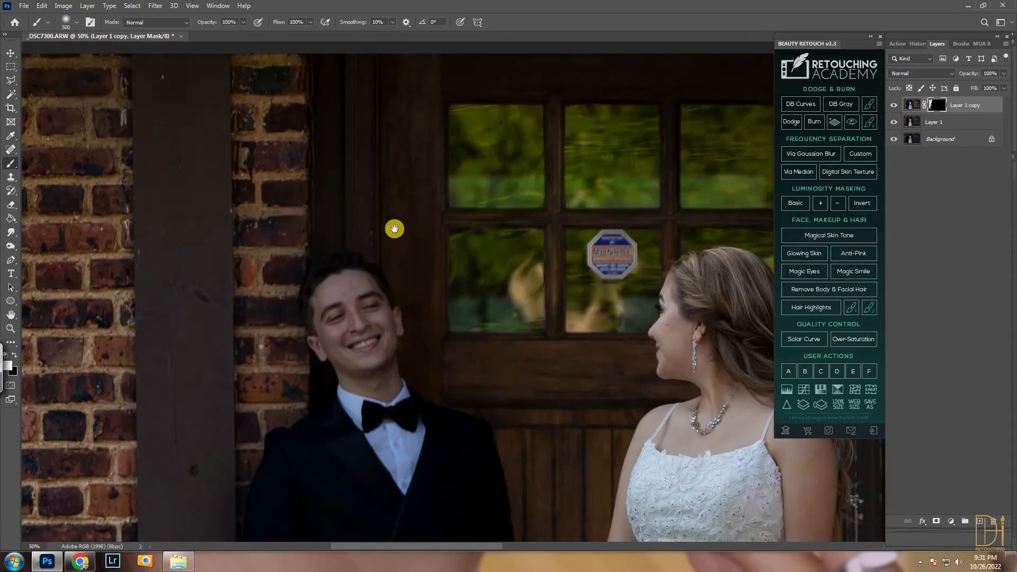
# Reduce the brush to 175 px and paint white over the wooden door and frame around the couple, avoiding their bodies
pyautogui.moveTo(319, 223); pyautogui.dragTo(192, 160)
pyautogui.press('[')
pyautogui.press('[')
pyautogui.press('[')
pyautogui.press('[')
pyautogui.press('[')
pyautogui.moveTo(286, 202); pyautogui.dragTo(291, 272)
pyautogui.moveTo(348, 229); pyautogui.dragTo(297, 158)
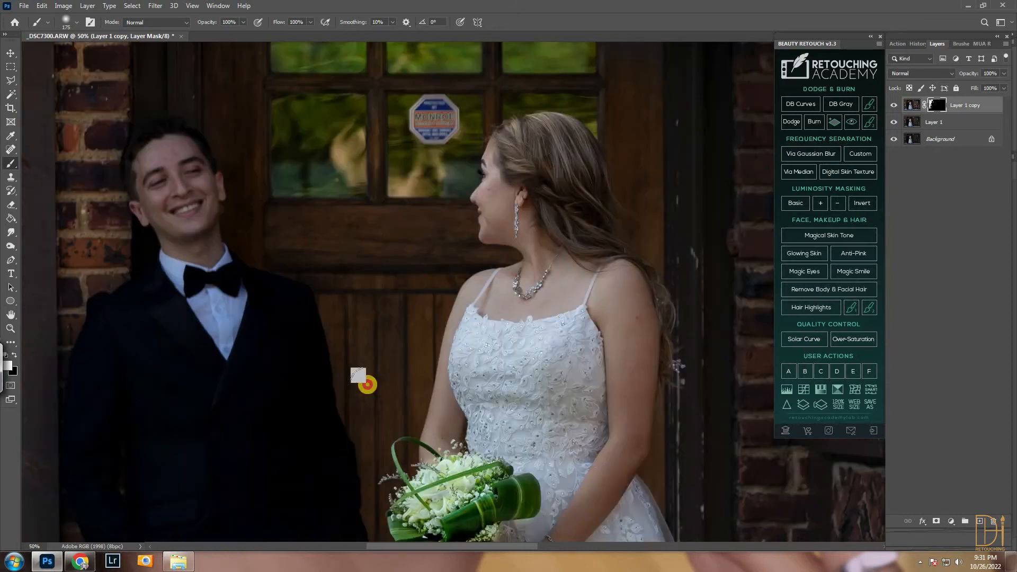
pyautogui.moveTo(380, 201); pyautogui.dragTo(396, 326)
pyautogui.moveTo(311, 206)
pyautogui.mouseDown()
pyautogui.moveTo(380, 97)
pyautogui.moveTo(633, 265)
pyautogui.moveTo(673, 52)
pyautogui.mouseUp()
pyautogui.moveTo(589, 43); pyautogui.dragTo(603, 167)
pyautogui.moveTo(364, 169); pyautogui.dragTo(624, 183)
pyautogui.moveTo(658, 204); pyautogui.dragTo(461, 106)
pyautogui.moveTo(597, 245); pyautogui.dragTo(484, 147)
# Paint white with a larger brush over the brick column and timber wall behind and beside the bride
pyautogui.press(']')
pyautogui.press(']')
pyautogui.press(']')
pyautogui.press(']')
pyautogui.press(']')
pyautogui.moveTo(460, 345)
pyautogui.mouseDown()
pyautogui.moveTo(524, 256)
pyautogui.moveTo(529, 318)
pyautogui.mouseUp()
pyautogui.moveTo(480, 72); pyautogui.dragTo(485, 185)
pyautogui.moveTo(474, 118); pyautogui.dragTo(567, 127)
pyautogui.moveTo(625, 350); pyautogui.dragTo(529, 176)
pyautogui.moveTo(567, 375); pyautogui.dragTo(411, 220)
pyautogui.moveTo(451, 392); pyautogui.dragTo(421, 193)
pyautogui.moveTo(410, 297)
pyautogui.mouseDown()
pyautogui.moveTo(455, 464)
pyautogui.moveTo(434, 344)
pyautogui.mouseUp()
pyautogui.moveTo(410, 394)
pyautogui.mouseDown()
pyautogui.moveTo(484, 324)
pyautogui.moveTo(418, 439)
pyautogui.mouseUp()
pyautogui.moveTo(404, 340); pyautogui.dragTo(374, 225)
pyautogui.moveTo(443, 426); pyautogui.dragTo(393, 249)
pyautogui.moveTo(393, 249)
pyautogui.mouseDown()
pyautogui.moveTo(500, 309)
pyautogui.moveTo(530, 153)
pyautogui.mouseUp()
pyautogui.moveTo(457, 140); pyautogui.dragTo(430, 314)
# Enlarge the brush to 1400 px and paint the rest of the windowed timber and brick wall into the mask
pyautogui.hotkey('ctrl', '-')
pyautogui.hotkey('ctrl', '-')
pyautogui.hotkey('ctrl', '-')
pyautogui.press(']')
pyautogui.press(']')
pyautogui.press(']')
pyautogui.press(']')
pyautogui.press(']')
pyautogui.moveTo(570, 417)
pyautogui.mouseDown()
pyautogui.moveTo(704, 425)
pyautogui.moveTo(607, 352)
pyautogui.moveTo(611, 267)
pyautogui.moveTo(726, 175)
pyautogui.moveTo(727, 82)
pyautogui.moveTo(511, 394)
pyautogui.mouseUp()
pyautogui.hotkey('ctrl', '-')
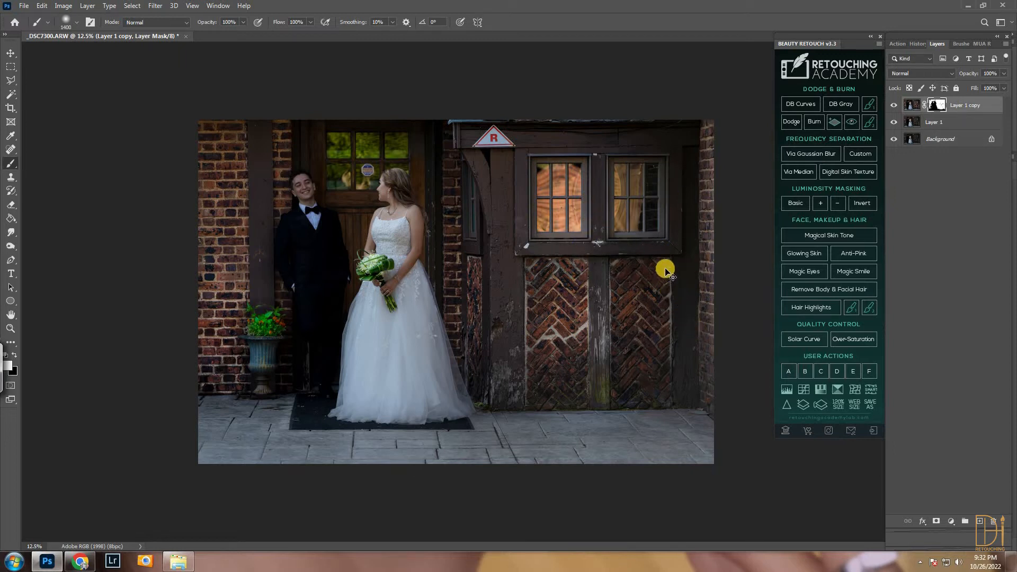
# Merge the masked layer down into the layer below and toggle its visibility to compare before and after
pyautogui.press('Delete')
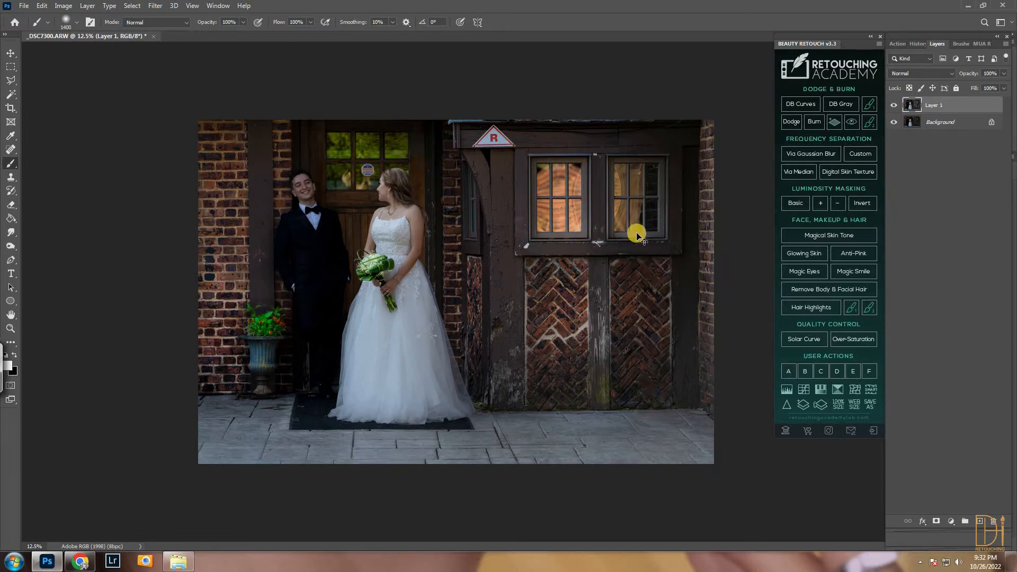
pyautogui.click(897, 107)
pyautogui.click(897, 109)
pyautogui.click(897, 108)
pyautogui.click(897, 108)
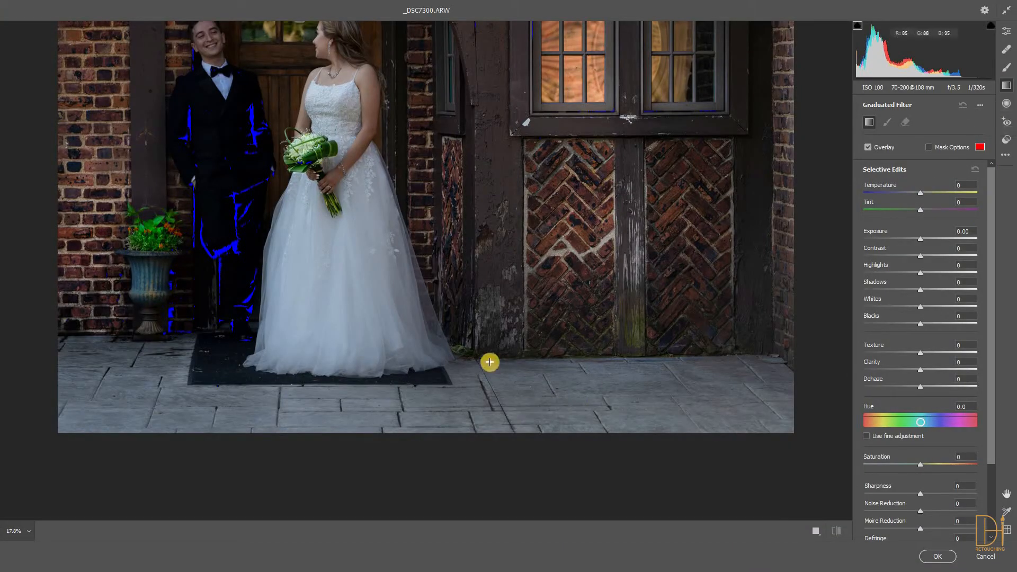
# Apply a Camera Raw graduated filter over the pavement with Texture +46, Clarity +92, Blacks -51 and raised contrast on a duplicate layer
pyautogui.moveTo(467, 441); pyautogui.dragTo(467, 315)
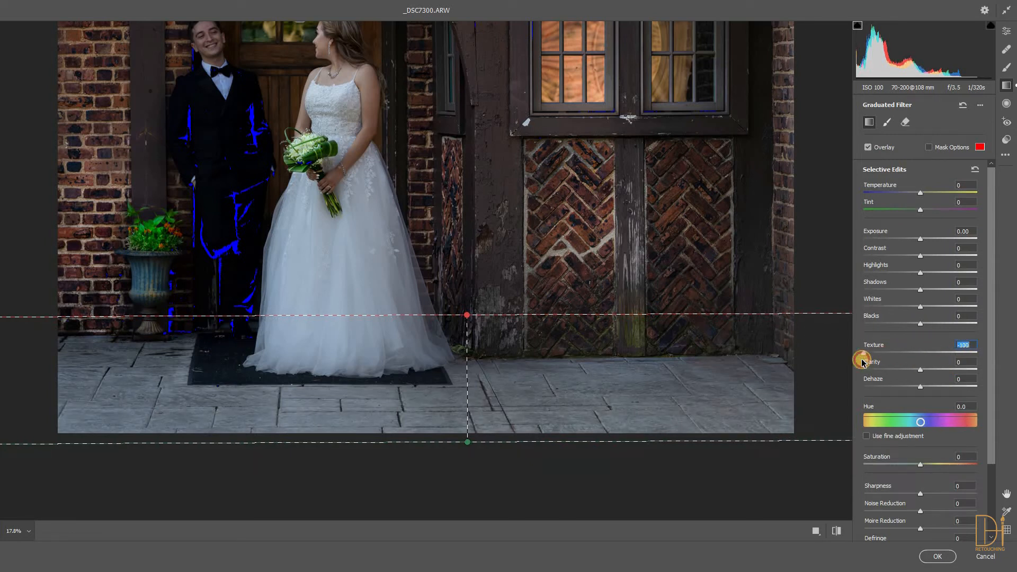
pyautogui.moveTo(890, 362); pyautogui.dragTo(948, 371)
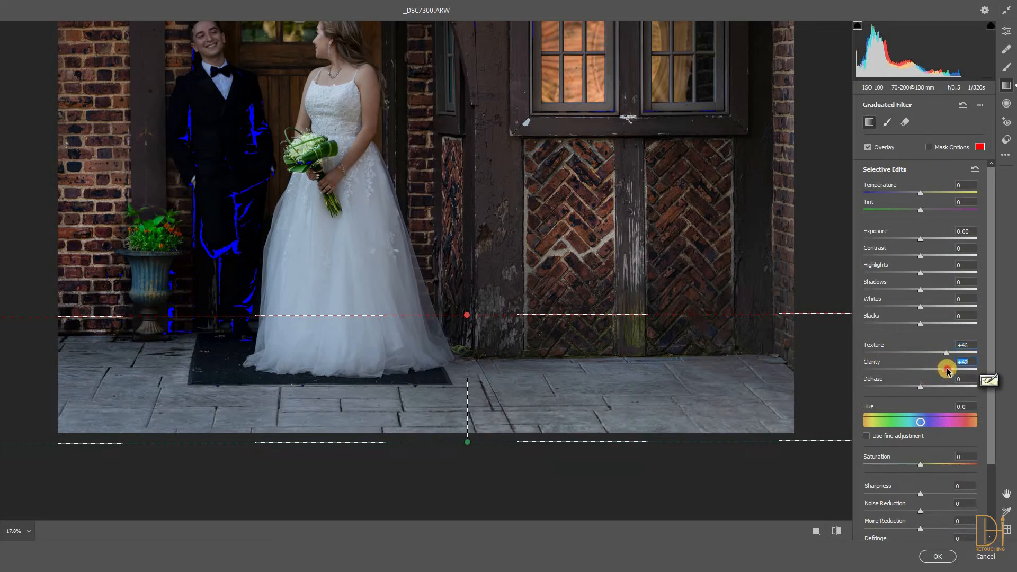
pyautogui.moveTo(919, 325); pyautogui.dragTo(891, 323)
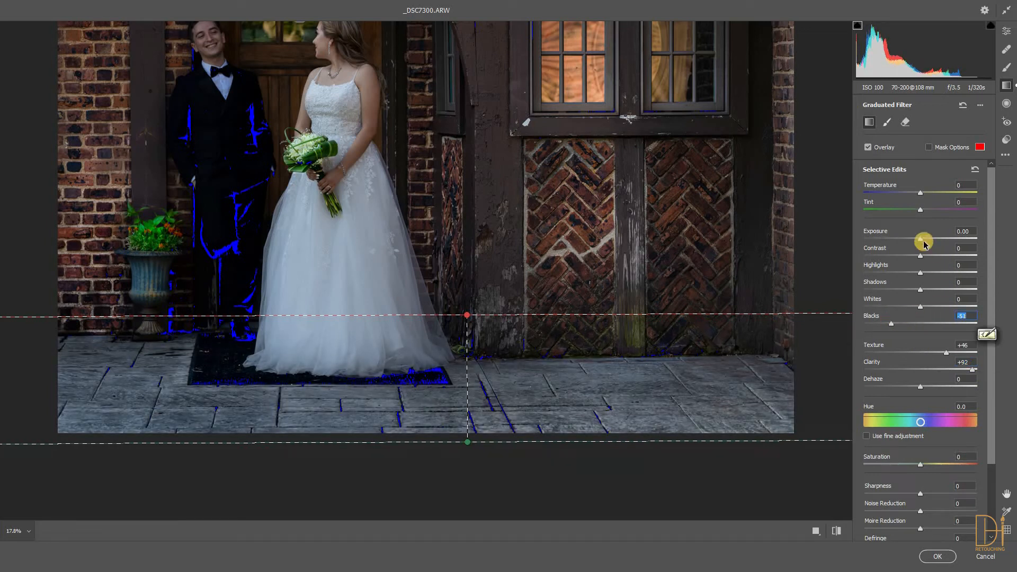
pyautogui.moveTo(924, 258); pyautogui.dragTo(960, 259)
pyautogui.click(930, 556)
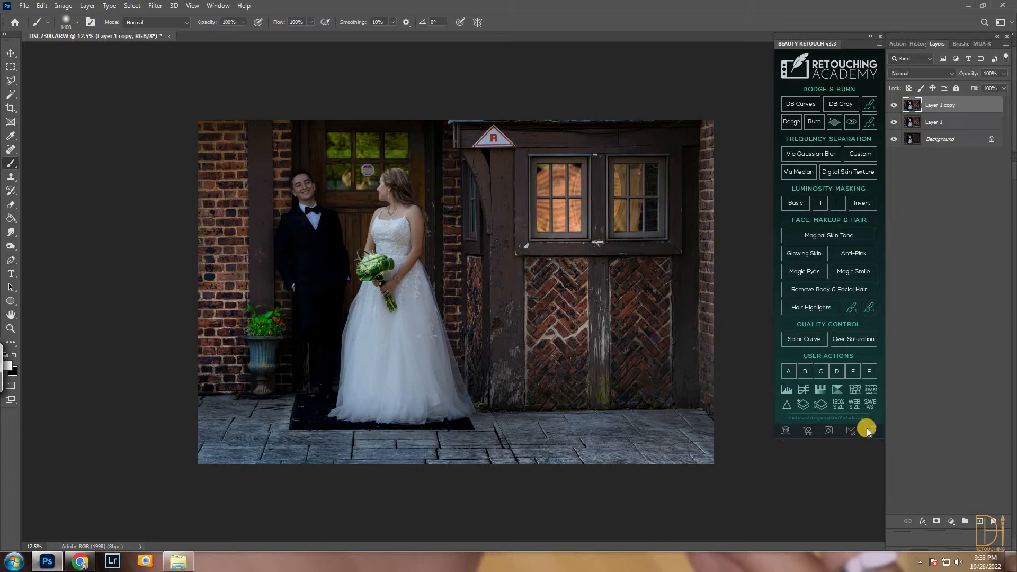
# Add a black mask that hides the layer with the pavement adjustment
pyautogui.keyDown('alt'); pyautogui.click(933, 520); pyautogui.keyUp('alt')
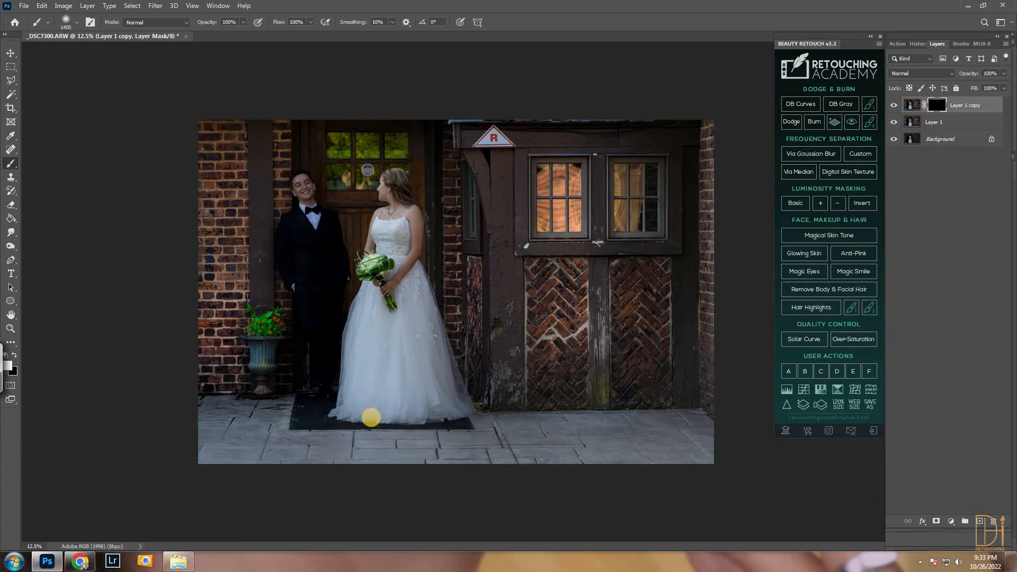
# Paint the left part of the pavement and the stones around the doormat into the layer mask, resizing the brush as needed
pyautogui.hotkey('ctrl', '+')
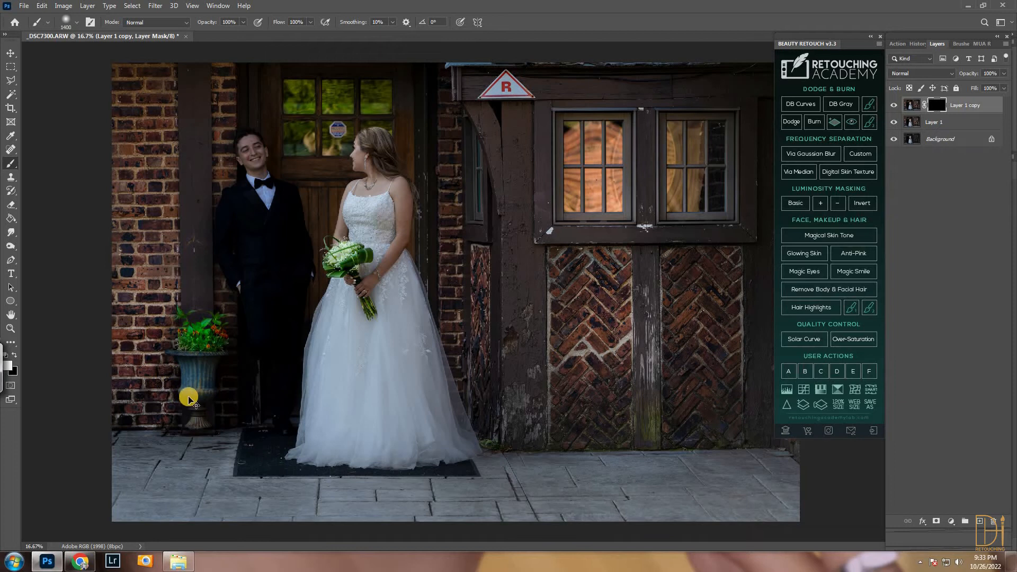
pyautogui.hotkey('ctrl', '+')
pyautogui.hotkey('ctrl', '+')
pyautogui.moveTo(197, 402); pyautogui.dragTo(301, 301)
pyautogui.press('[')
pyautogui.press('[')
pyautogui.press('[')
pyautogui.press('[')
pyautogui.press('[')
pyautogui.press('[')
pyautogui.press('[')
pyautogui.moveTo(129, 293)
pyautogui.mouseDown()
pyautogui.moveTo(213, 295)
pyautogui.moveTo(225, 320)
pyautogui.moveTo(348, 305)
pyautogui.moveTo(345, 291)
pyautogui.mouseUp()
pyautogui.press(']')
pyautogui.moveTo(329, 360)
pyautogui.mouseDown()
pyautogui.moveTo(350, 322)
pyautogui.moveTo(132, 371)
pyautogui.moveTo(138, 407)
pyautogui.mouseUp()
pyautogui.press(']')
pyautogui.press(']')
pyautogui.press(']')
pyautogui.moveTo(290, 390)
pyautogui.mouseDown()
pyautogui.moveTo(411, 343)
pyautogui.moveTo(153, 448)
pyautogui.mouseUp()
# Paint the remaining pavement in front of the dress and along the timber wall into the mask with the 600 px brush
pyautogui.press('space')
pyautogui.moveTo(308, 427)
pyautogui.mouseDown()
pyautogui.moveTo(288, 381)
pyautogui.moveTo(520, 355)
pyautogui.mouseUp()
pyautogui.moveTo(332, 337); pyautogui.dragTo(172, 312)
pyautogui.moveTo(230, 361)
pyautogui.mouseDown()
pyautogui.moveTo(483, 336)
pyautogui.moveTo(395, 323)
pyautogui.moveTo(598, 342)
pyautogui.mouseUp()
pyautogui.hotkey('ctrl', '-')
pyautogui.moveTo(609, 299); pyautogui.dragTo(728, 370)
pyautogui.moveTo(741, 298)
pyautogui.mouseDown()
pyautogui.moveTo(637, 281)
pyautogui.moveTo(707, 296)
pyautogui.mouseUp()
pyautogui.moveTo(728, 292)
pyautogui.mouseDown()
pyautogui.moveTo(598, 298)
pyautogui.moveTo(683, 339)
pyautogui.mouseUp()
pyautogui.moveTo(757, 286)
pyautogui.mouseDown()
pyautogui.moveTo(671, 293)
pyautogui.moveTo(654, 337)
pyautogui.mouseUp()
pyautogui.moveTo(348, 297); pyautogui.dragTo(399, 391)
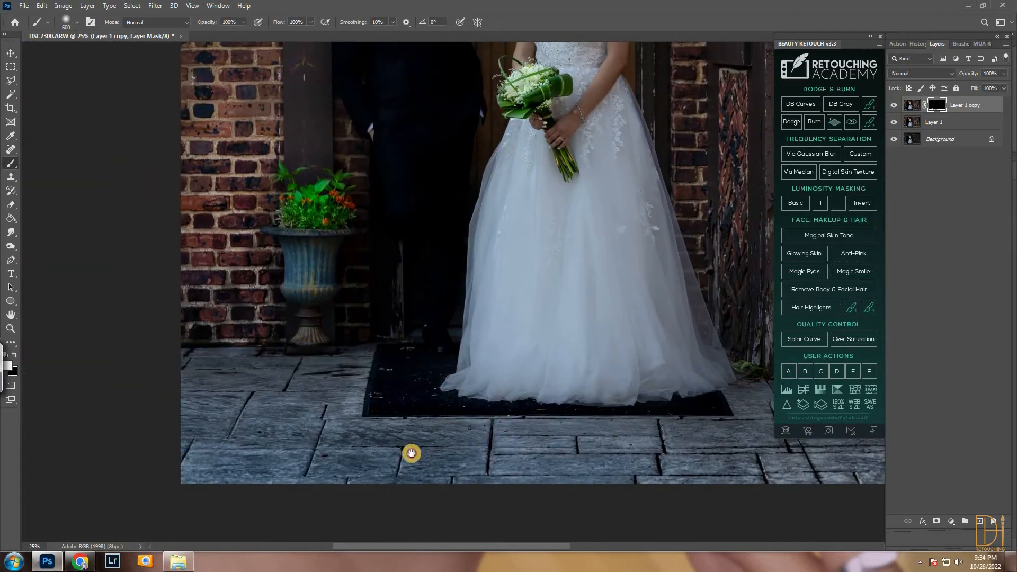
pyautogui.moveTo(411, 453); pyautogui.dragTo(533, 509)
# Merge the masked pavement layer into the layer below and duplicate the merged layer
pyautogui.hotkey('ctrl', '-')
pyautogui.hotkey('ctrl', '-')
pyautogui.hotkey('ctrl', '-')
pyautogui.hotkey('ctrl', '+')
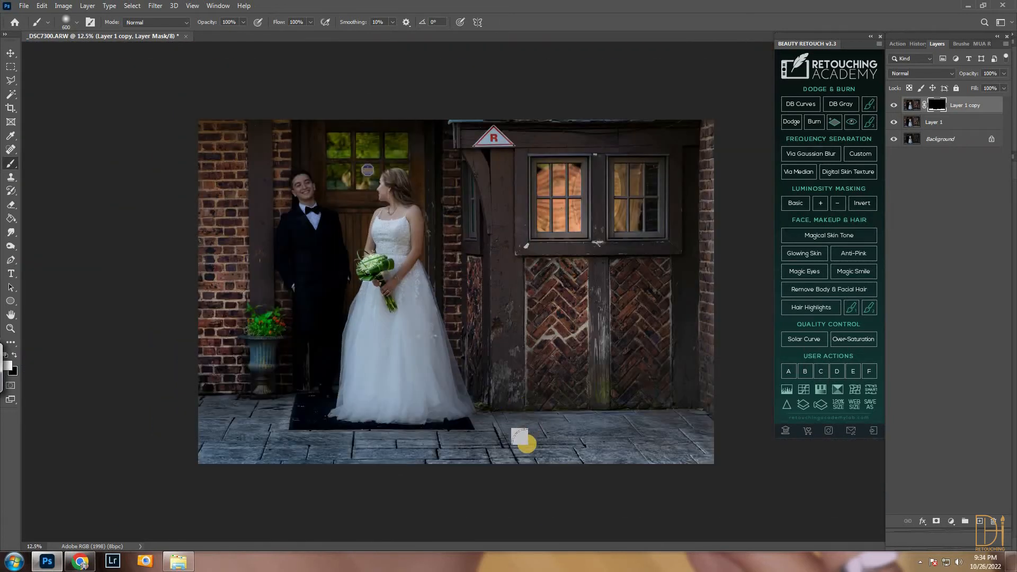
pyautogui.hotkey('ctrl', 'shift', 'e')
pyautogui.hotkey('ctrl', 'alt', 'shift', 'n')
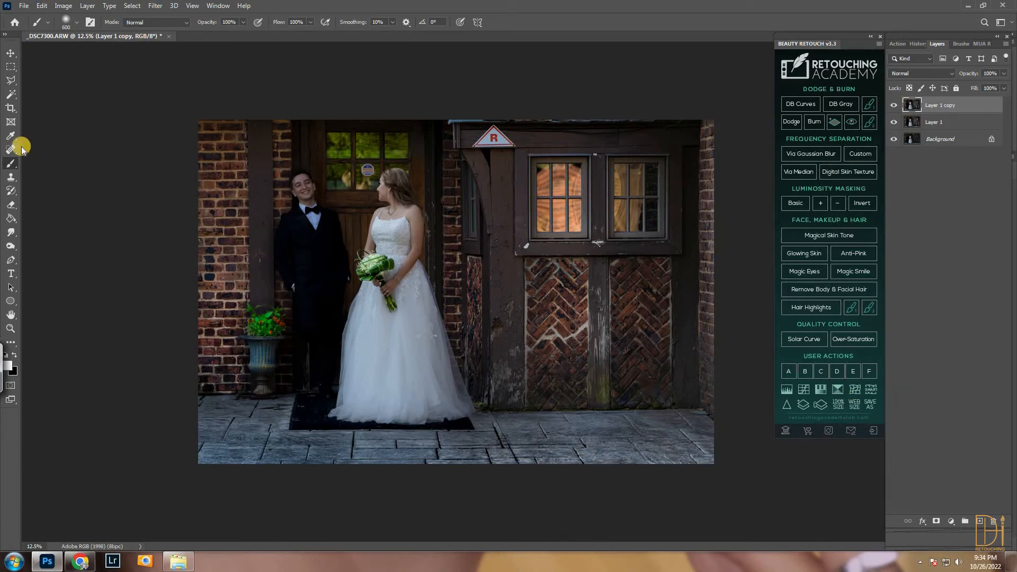
# Heal the leaves and debris along the left and upper parts of the doormat with a 30 px Spot Healing Brush
pyautogui.press('j')
pyautogui.hotkey('ctrl', '+')
pyautogui.hotkey('ctrl', '+')
pyautogui.hotkey('ctrl', '+')
pyautogui.hotkey('ctrl', '+')
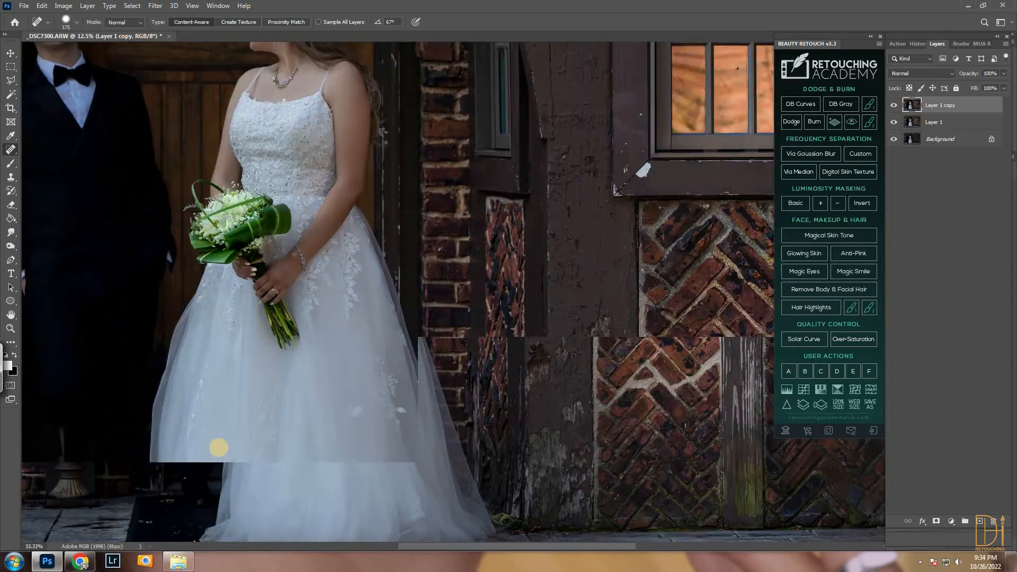
pyautogui.moveTo(105, 447); pyautogui.dragTo(495, 173)
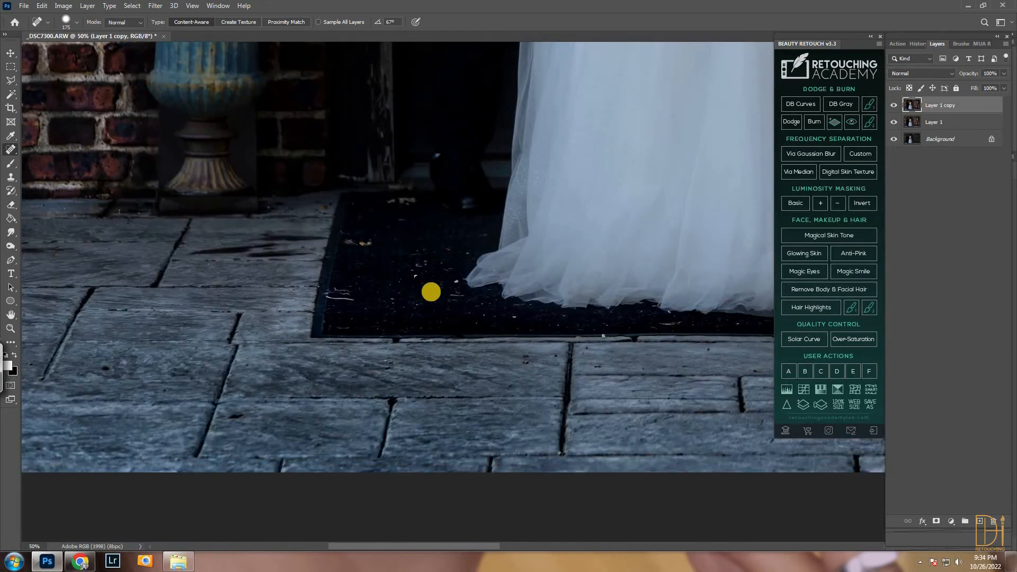
pyautogui.scroll(2, 431, 290)
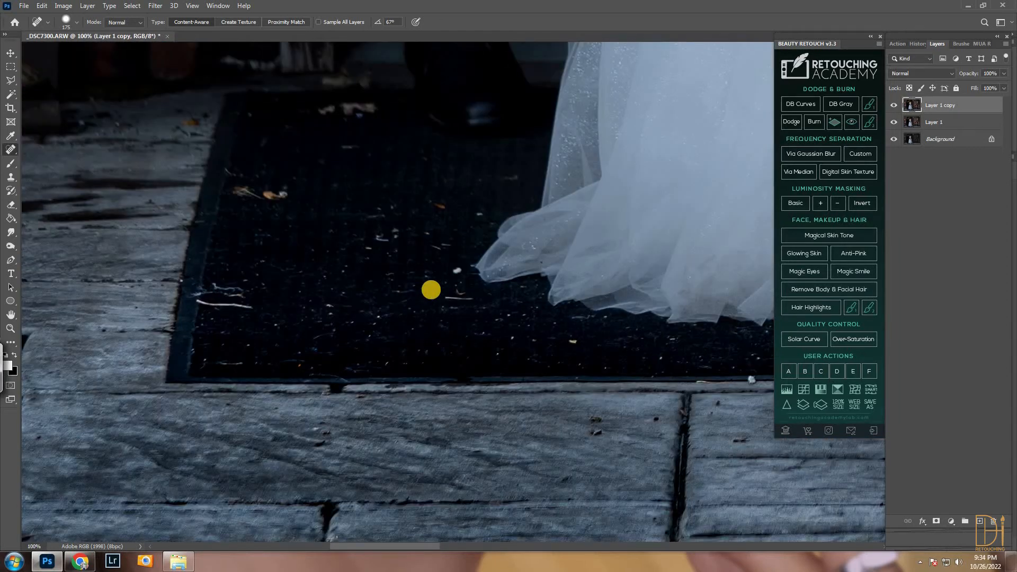
pyautogui.press('[')
pyautogui.press('[')
pyautogui.press('[')
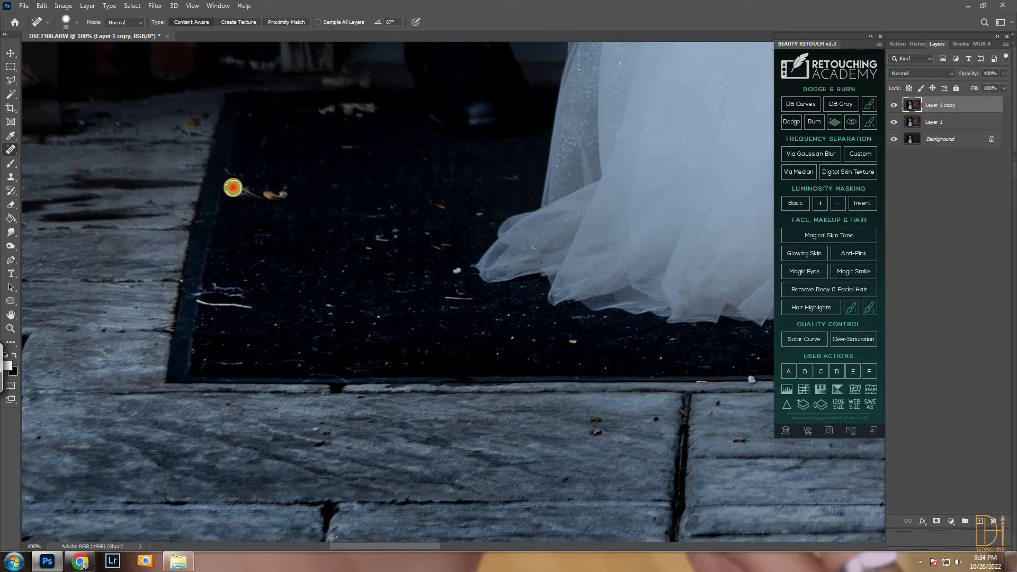
pyautogui.moveTo(282, 195); pyautogui.dragTo(287, 196)
pyautogui.moveTo(230, 172); pyautogui.dragTo(241, 174)
pyautogui.click(259, 193)
pyautogui.moveTo(322, 110)
pyautogui.mouseDown()
pyautogui.moveTo(358, 106)
pyautogui.moveTo(364, 116)
pyautogui.mouseUp()
pyautogui.moveTo(327, 80); pyautogui.dragTo(367, 80)
pyautogui.moveTo(353, 107); pyautogui.dragTo(363, 105)
# Heal the remaining bright specks and twigs across the middle and front of the doormat
pyautogui.moveTo(347, 147); pyautogui.dragTo(374, 165)
pyautogui.moveTo(383, 218); pyautogui.dragTo(388, 263)
pyautogui.moveTo(446, 277)
pyautogui.mouseDown()
pyautogui.moveTo(461, 281)
pyautogui.moveTo(460, 298)
pyautogui.mouseUp()
pyautogui.moveTo(430, 211); pyautogui.dragTo(441, 206)
pyautogui.click(454, 244)
pyautogui.moveTo(207, 297)
pyautogui.mouseDown()
pyautogui.moveTo(249, 301)
pyautogui.moveTo(202, 294)
pyautogui.mouseUp()
pyautogui.click(271, 328)
pyautogui.moveTo(284, 355); pyautogui.dragTo(294, 362)
pyautogui.click(330, 304)
pyautogui.click(514, 332)
pyautogui.click(249, 158)
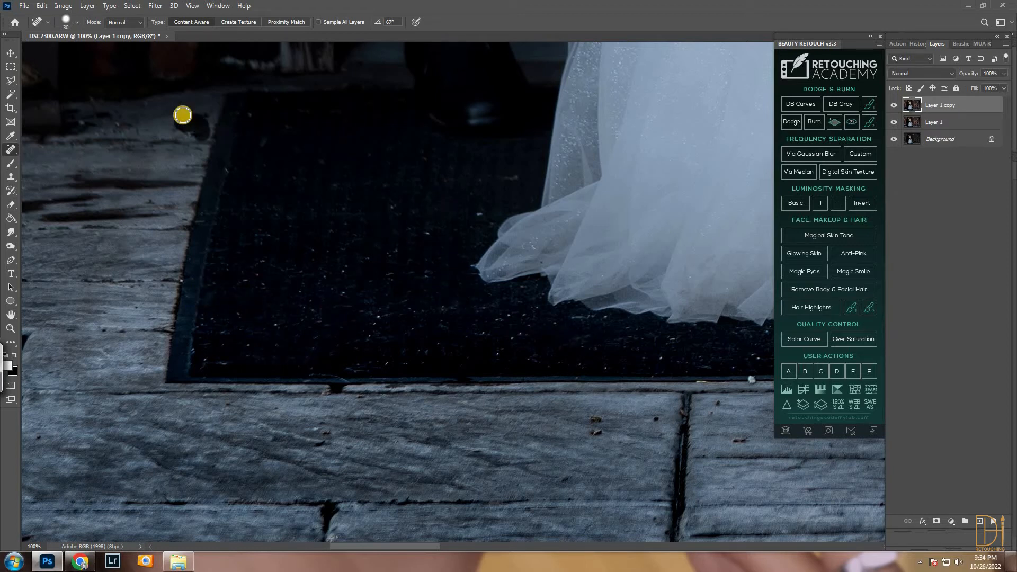
pyautogui.hotkey('ctrl', '-')
pyautogui.hotkey('ctrl', '-')
pyautogui.hotkey('ctrl', '-')
pyautogui.hotkey('ctrl', '-')
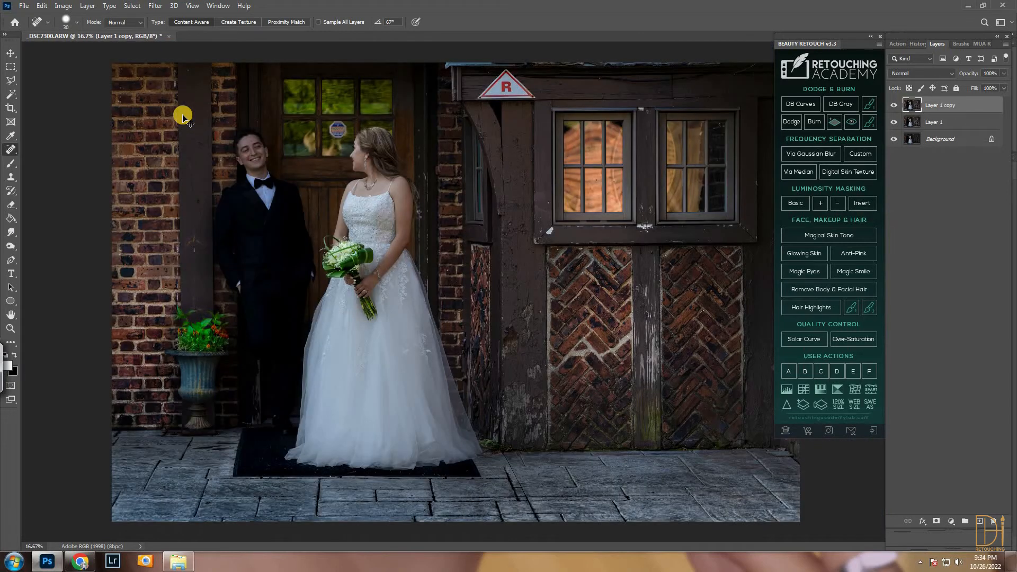
pyautogui.hotkey('ctrl', '-')
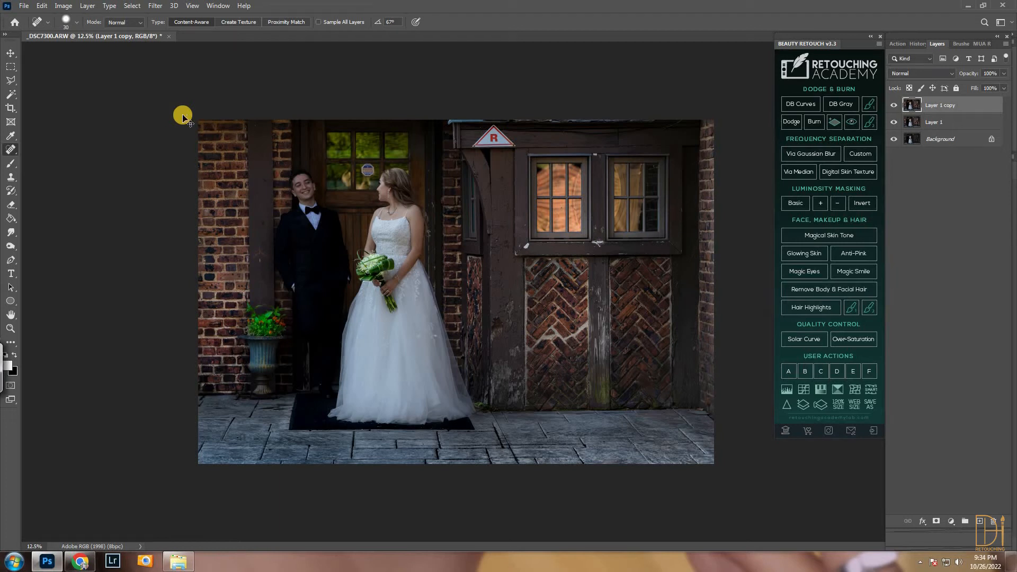
# Open the Camera Raw filter and draw a radial filter around the two lit windows
pyautogui.hotkey('ctrl', 'j')
pyautogui.hotkey('ctrl', 'z')
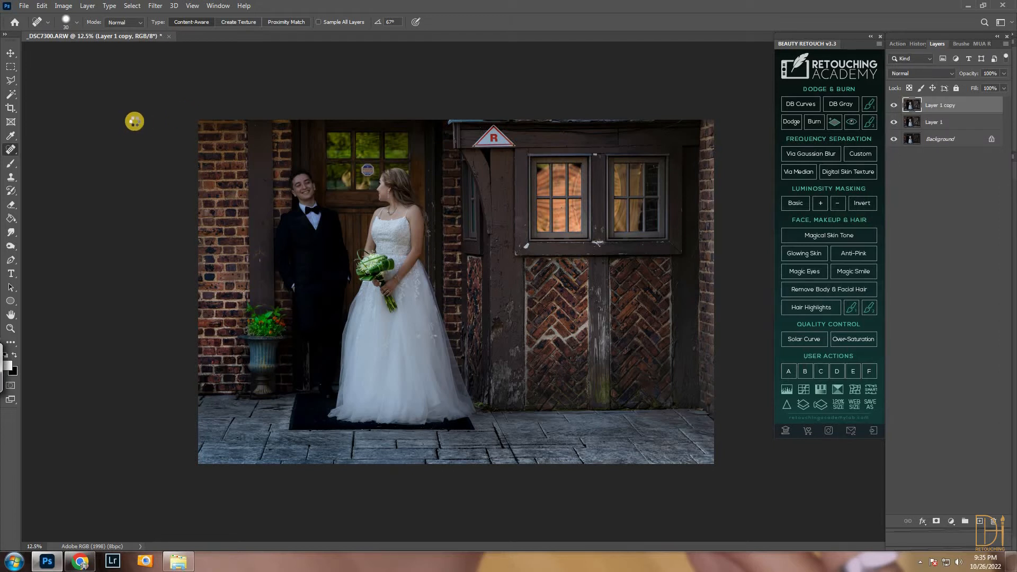
pyautogui.hotkey('ctrl', 'shift', 'a')
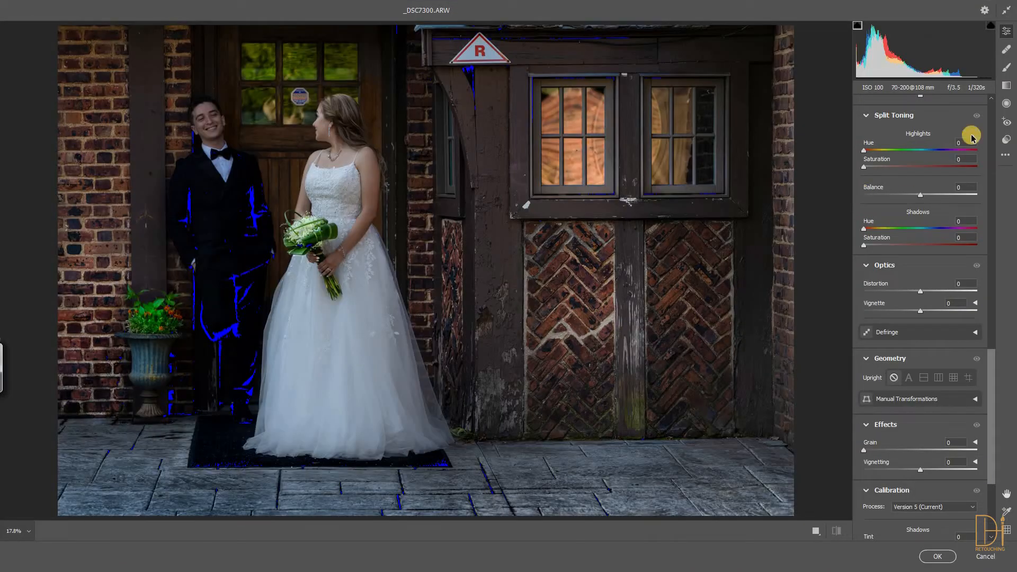
pyautogui.click(1006, 103)
pyautogui.moveTo(639, 126); pyautogui.dragTo(775, 218)
pyautogui.moveTo(660, 157); pyautogui.dragTo(650, 160)
# Set the window filter to Temperature +20, Texture +34 and Clarity +32, raise its saturation and exposure, and apply it
pyautogui.moveTo(933, 233); pyautogui.dragTo(935, 231)
pyautogui.moveTo(928, 392); pyautogui.dragTo(939, 398)
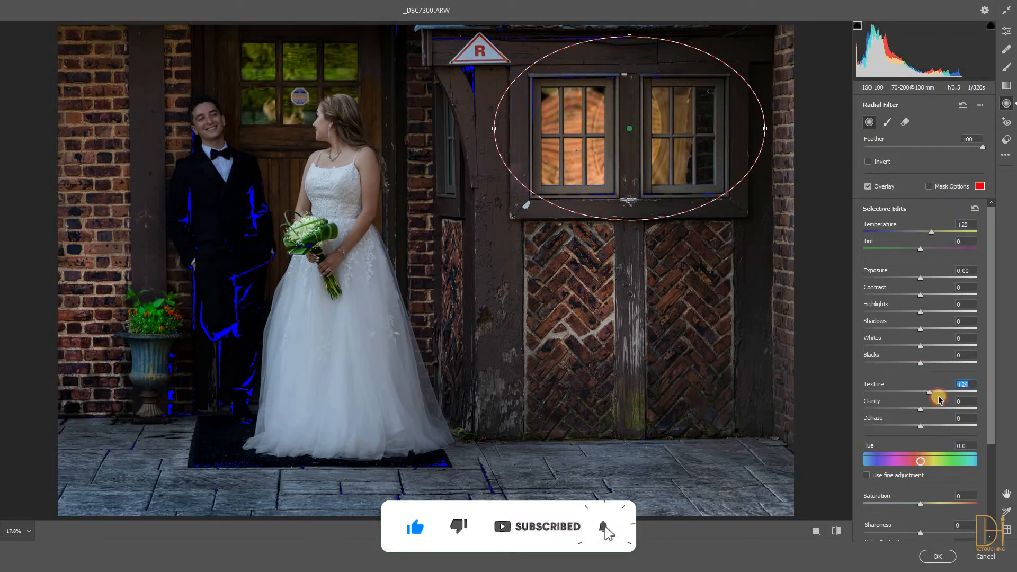
pyautogui.click(937, 411)
pyautogui.click(936, 502)
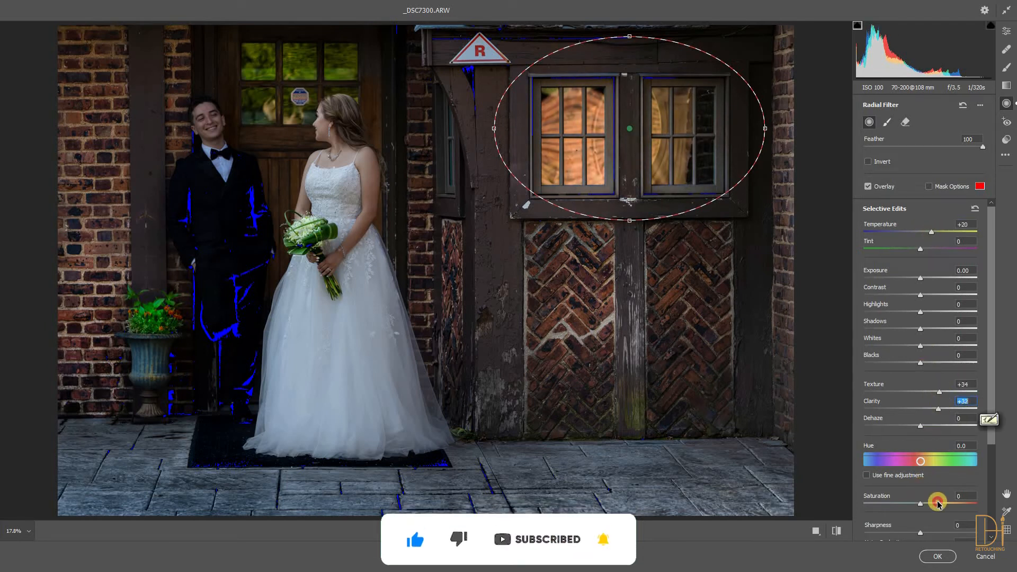
pyautogui.moveTo(923, 282); pyautogui.dragTo(928, 281)
pyautogui.click(937, 555)
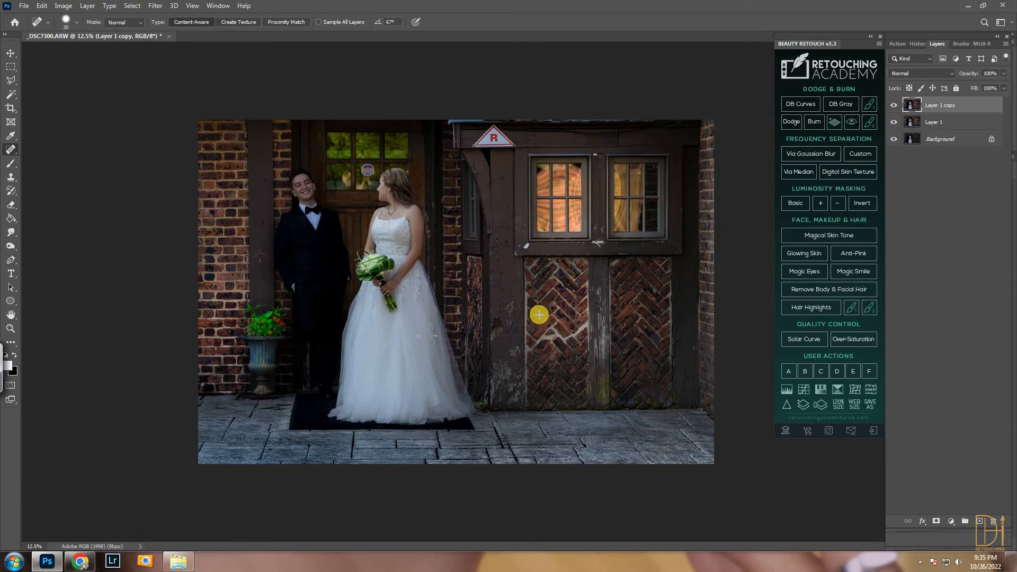
# Merge the layer with the window adjustment into Layer 1 and toggle its visibility to compare before and after
pyautogui.hotkey('ctrl', 'z')
pyautogui.hotkey('ctrl', 'z')
pyautogui.hotkey('ctrl', 'z')
pyautogui.hotkey('ctrl', 'z')
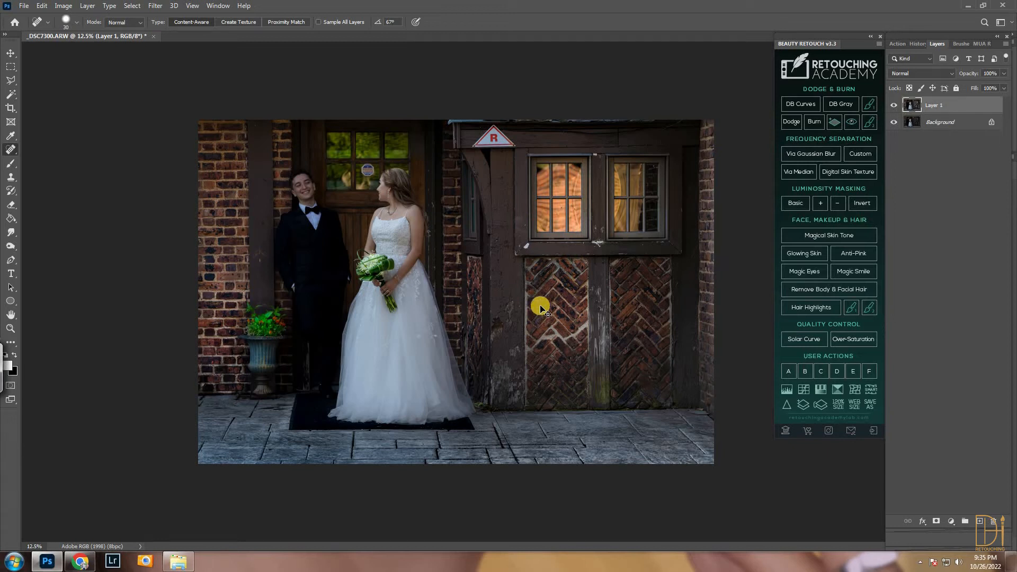
pyautogui.click(893, 105)
pyautogui.click(894, 105)
# Duplicate the layer and apply a tall Camera Raw radial filter around the groom with Exposure +1.20
pyautogui.hotkey('ctrl', 'j')
pyautogui.hotkey('ctrl', '+')
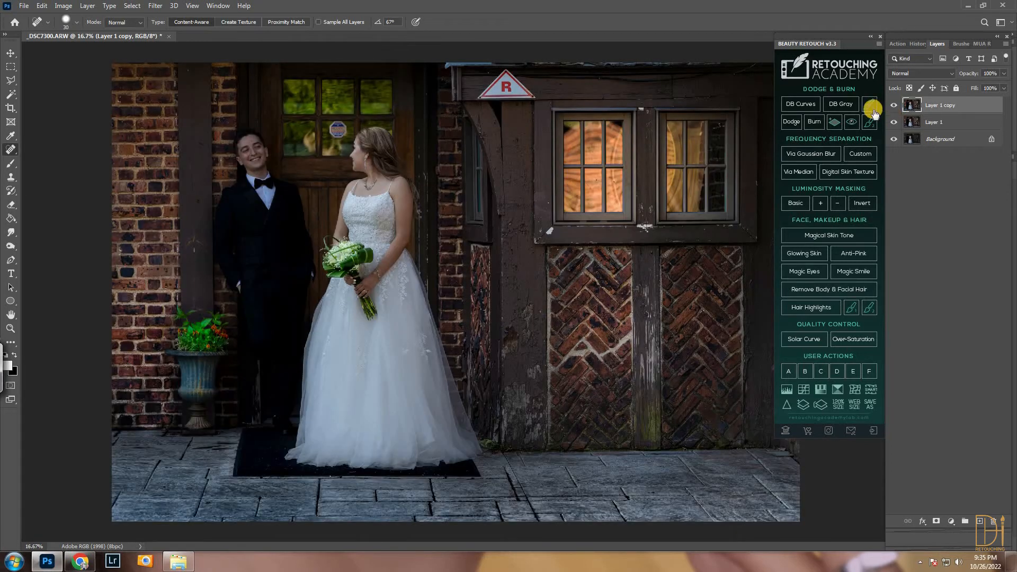
pyautogui.click(847, 130)
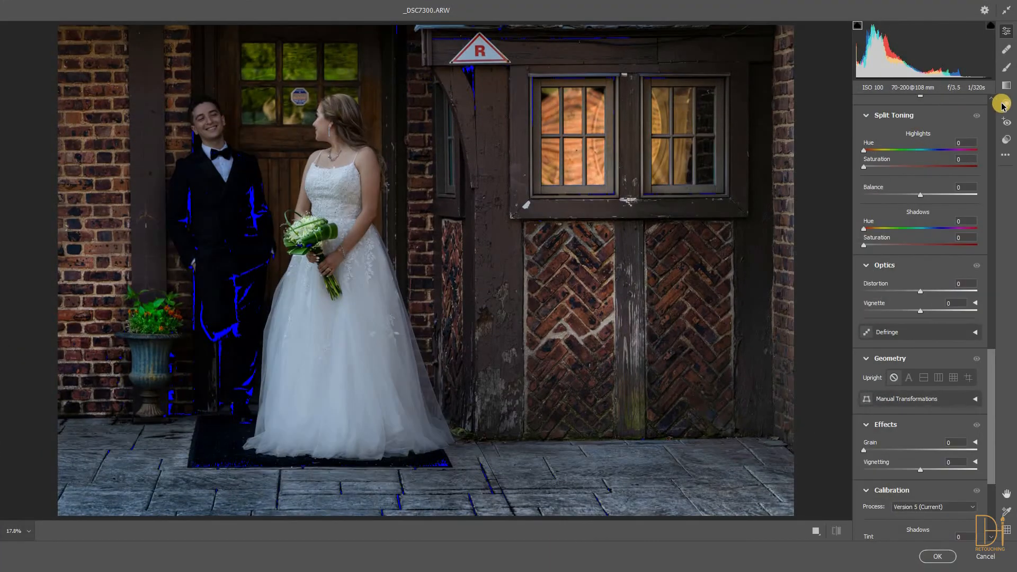
pyautogui.click(1006, 103)
pyautogui.moveTo(230, 242); pyautogui.dragTo(295, 325)
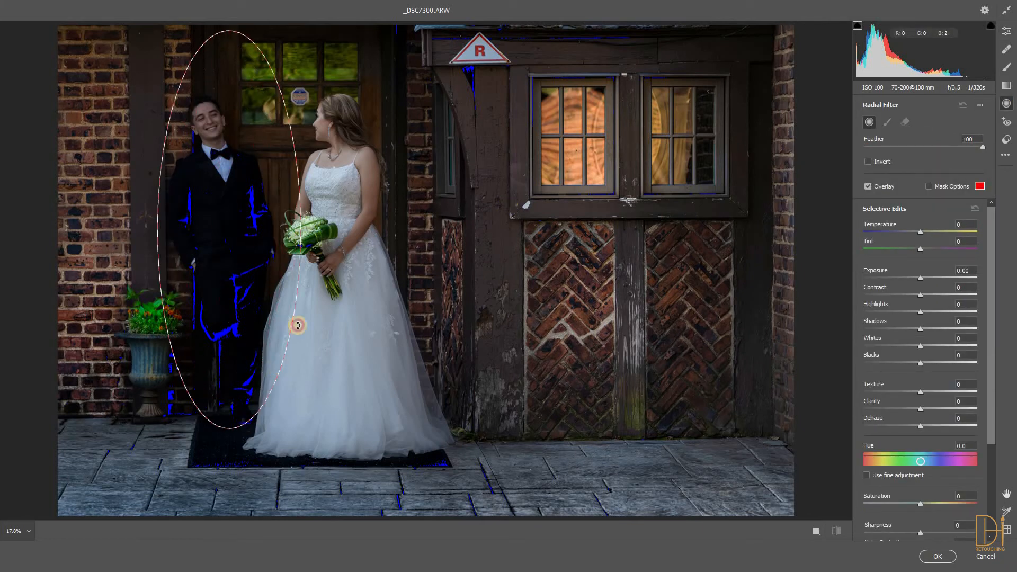
pyautogui.moveTo(309, 231); pyautogui.dragTo(307, 227)
pyautogui.moveTo(925, 280); pyautogui.dragTo(935, 281)
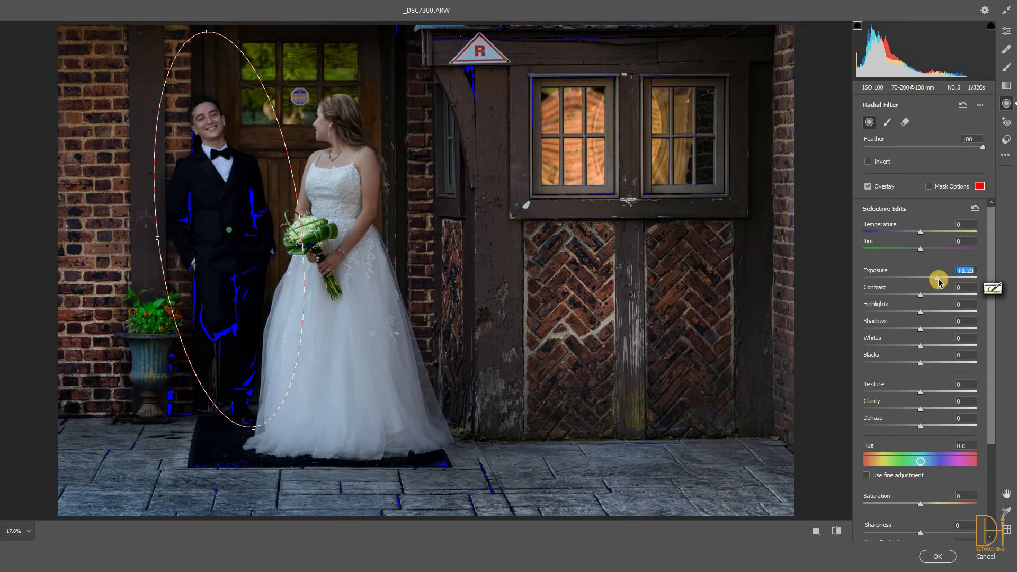
pyautogui.click(935, 555)
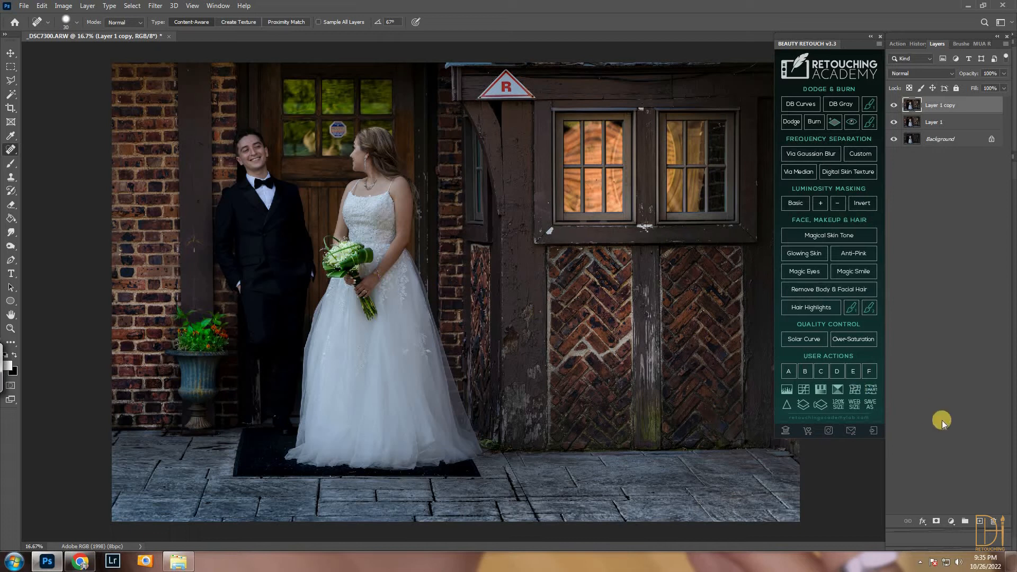
# Hide the brightened layer with a black mask and paint the groom's jacket back in with a reduced brush
pyautogui.keyDown('alt'); pyautogui.click(935, 521); pyautogui.keyUp('alt')
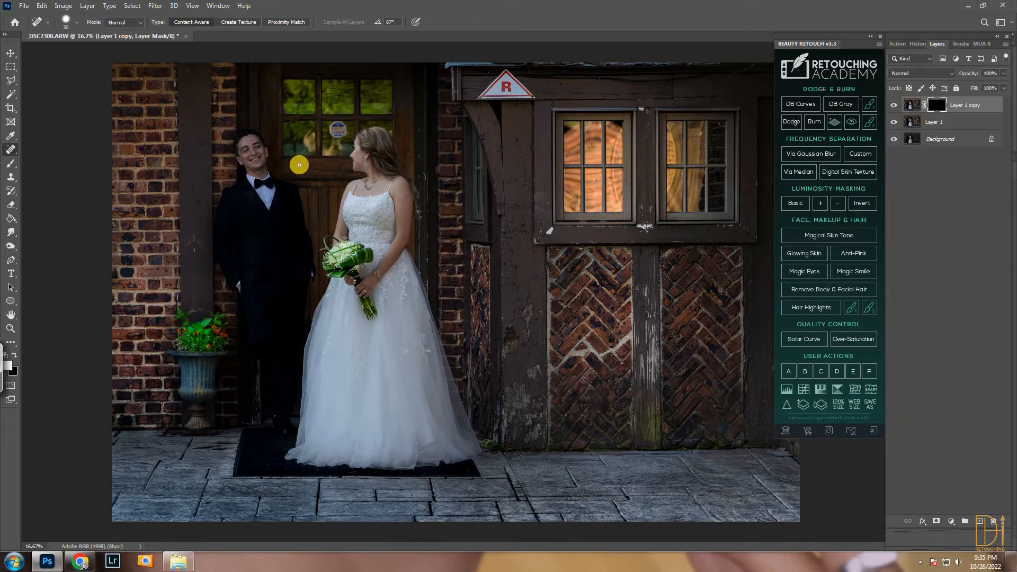
pyautogui.hotkey('ctrl', '+')
pyautogui.hotkey('ctrl', '+')
pyautogui.hotkey('ctrl', '+')
pyautogui.moveTo(148, 297); pyautogui.dragTo(298, 340)
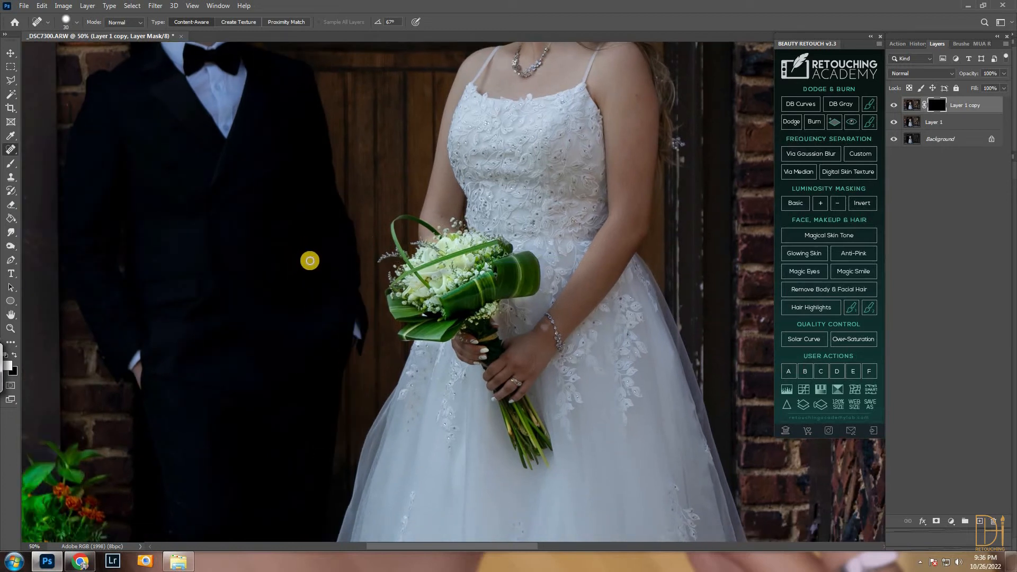
pyautogui.press('b')
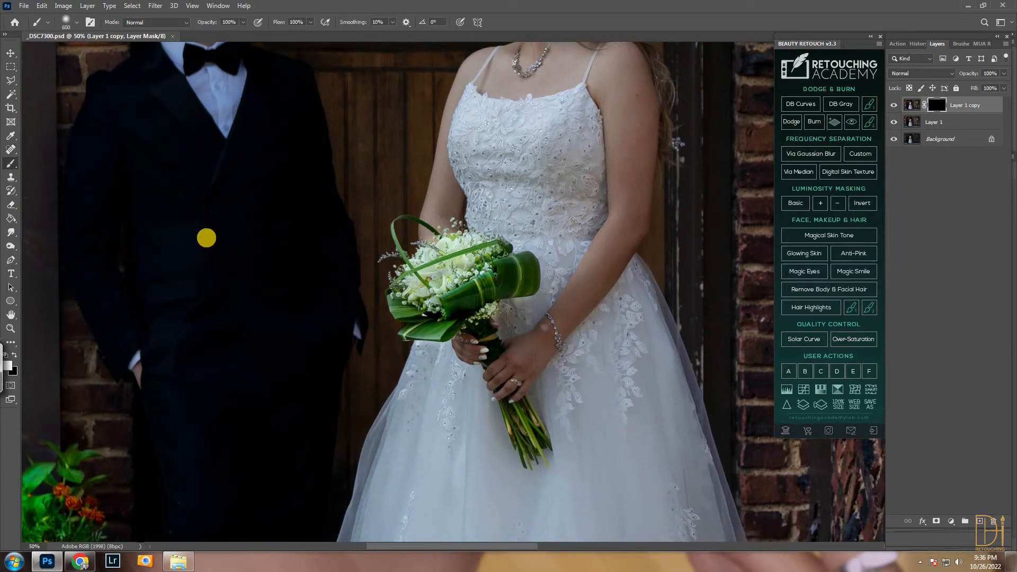
pyautogui.press('[')
pyautogui.press('[')
pyautogui.press('[')
pyautogui.press('[')
pyautogui.press('[')
pyautogui.moveTo(224, 130); pyautogui.dragTo(233, 228)
pyautogui.moveTo(238, 155); pyautogui.dragTo(306, 210)
pyautogui.press(']')
pyautogui.moveTo(240, 101); pyautogui.dragTo(289, 177)
# Paint the groom's lower jacket and trousers into the mask with the 250 px brush
pyautogui.moveTo(256, 430); pyautogui.dragTo(302, 426)
pyautogui.moveTo(306, 424); pyautogui.dragTo(296, 290)
pyautogui.moveTo(252, 359); pyautogui.dragTo(271, 339)
pyautogui.moveTo(307, 439); pyautogui.dragTo(304, 308)
pyautogui.moveTo(246, 249); pyautogui.dragTo(243, 289)
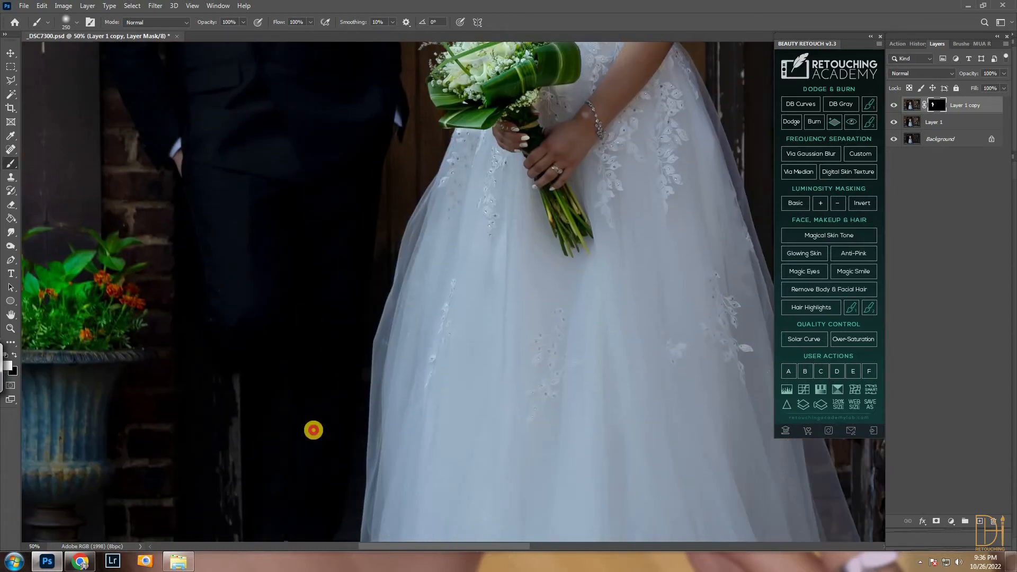
pyautogui.moveTo(303, 75); pyautogui.dragTo(301, 233)
pyautogui.moveTo(286, 143); pyautogui.dragTo(330, 110)
pyautogui.moveTo(270, 100); pyautogui.dragTo(306, 247)
pyautogui.moveTo(318, 186); pyautogui.dragTo(267, 160)
# Paint the groom's face, collar and shoulders into the mask with smaller brush sizes up to 175 px
pyautogui.scroll(3, 368, 133)
pyautogui.moveTo(368, 132); pyautogui.dragTo(261, 275)
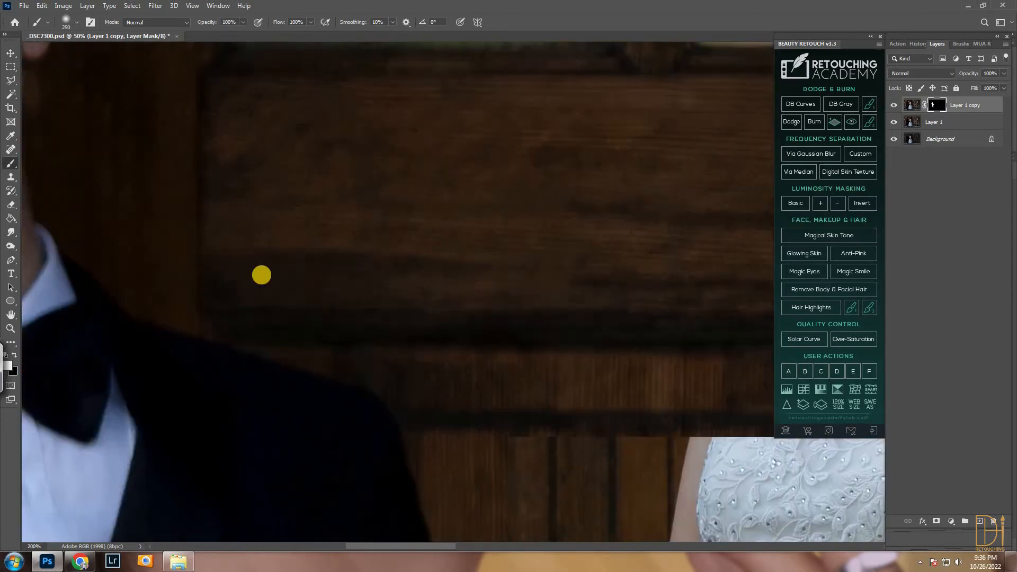
pyautogui.scroll(1, 318, 275)
pyautogui.moveTo(343, 254); pyautogui.dragTo(378, 249)
pyautogui.hotkey('ctrl', '-')
pyautogui.hotkey('ctrl', '-')
pyautogui.moveTo(236, 262); pyautogui.dragTo(343, 344)
pyautogui.press('[')
pyautogui.press('[')
pyautogui.press('[')
pyautogui.press('[')
pyautogui.press('[')
pyautogui.press('[')
pyautogui.press('[')
pyautogui.press('[')
pyautogui.press('[')
pyautogui.moveTo(226, 256)
pyautogui.mouseDown()
pyautogui.moveTo(232, 128)
pyautogui.moveTo(240, 150)
pyautogui.moveTo(372, 234)
pyautogui.moveTo(361, 311)
pyautogui.moveTo(325, 238)
pyautogui.moveTo(259, 226)
pyautogui.moveTo(344, 258)
pyautogui.mouseUp()
pyautogui.press(']')
pyautogui.press(']')
pyautogui.press(']')
pyautogui.press(']')
pyautogui.press(']')
pyautogui.press(']')
pyautogui.press(']')
pyautogui.moveTo(291, 141)
pyautogui.mouseDown()
pyautogui.moveTo(276, 163)
pyautogui.moveTo(311, 370)
pyautogui.moveTo(325, 226)
pyautogui.moveTo(304, 142)
pyautogui.mouseUp()
# Merge the masked groom layer into the layer below and duplicate the merged layer
pyautogui.hotkey('ctrl', '-')
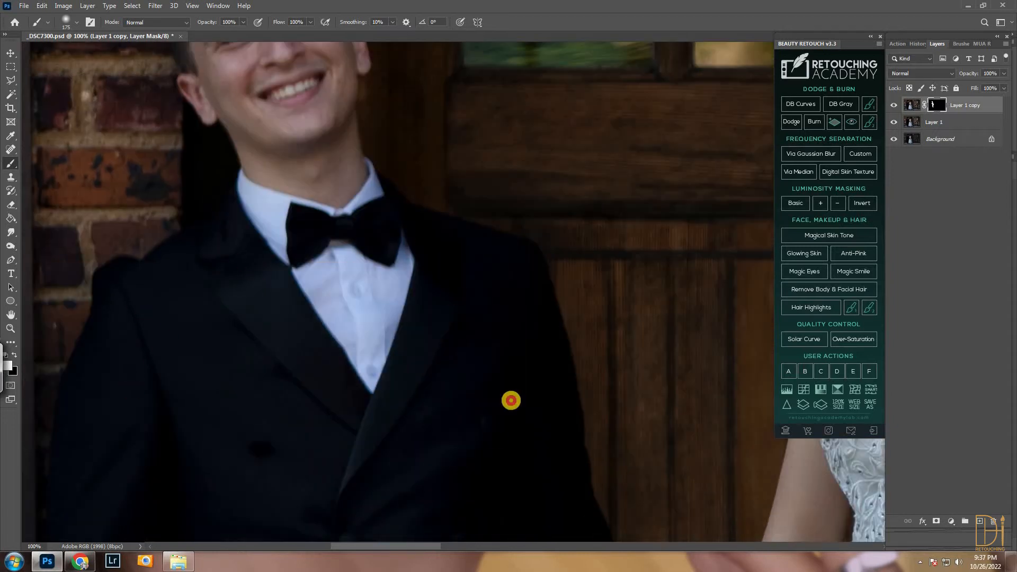
pyautogui.hotkey('ctrl', '-')
pyautogui.hotkey('ctrl', '-')
pyautogui.hotkey('ctrl', '-')
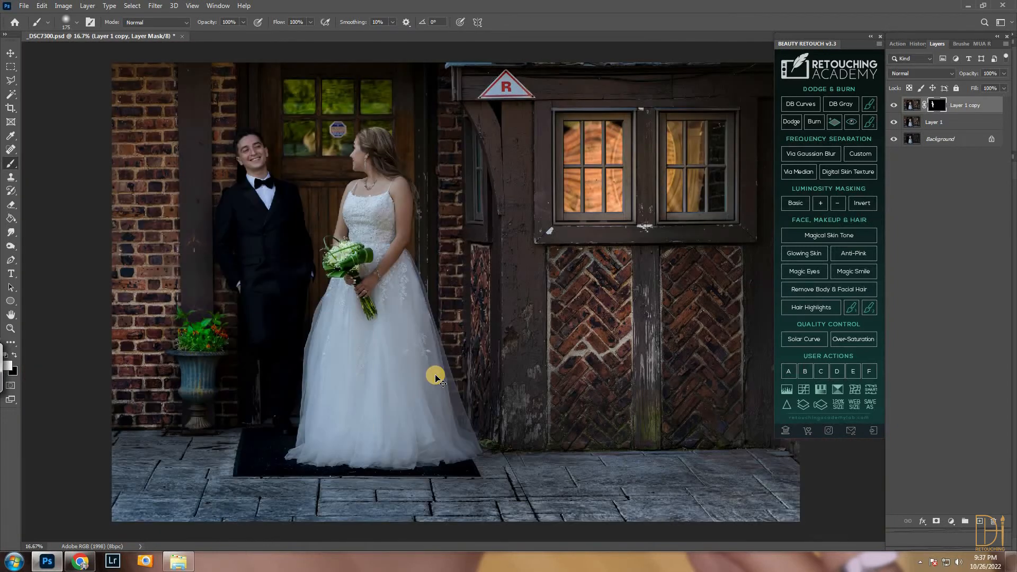
pyautogui.hotkey('ctrl', 'e')
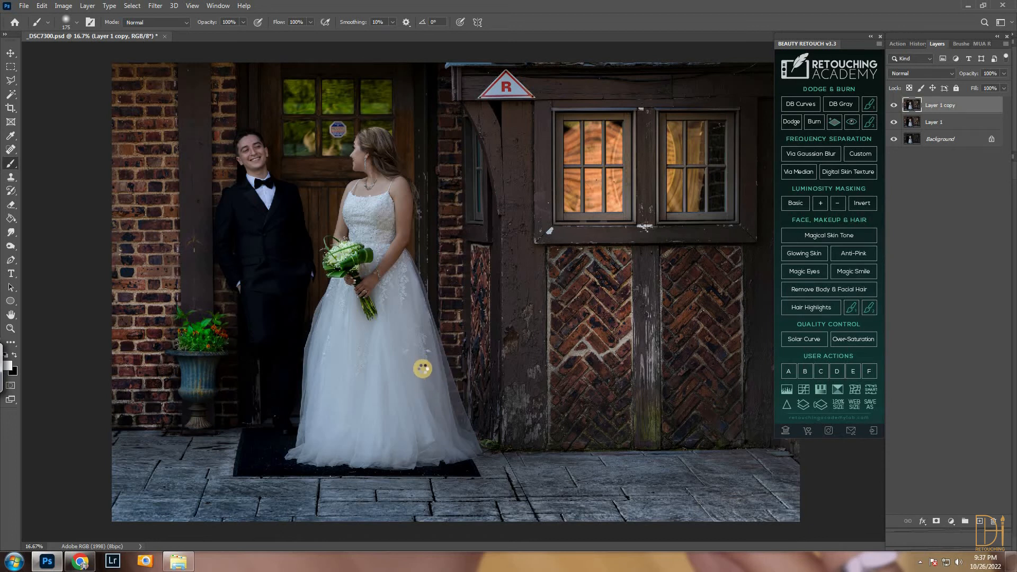
# Apply a Camera Raw radial filter over the groom's torso and legs with Exposure +1.25
pyautogui.hotkey('ctrl', 'shift', 'a')
pyautogui.click(1006, 104)
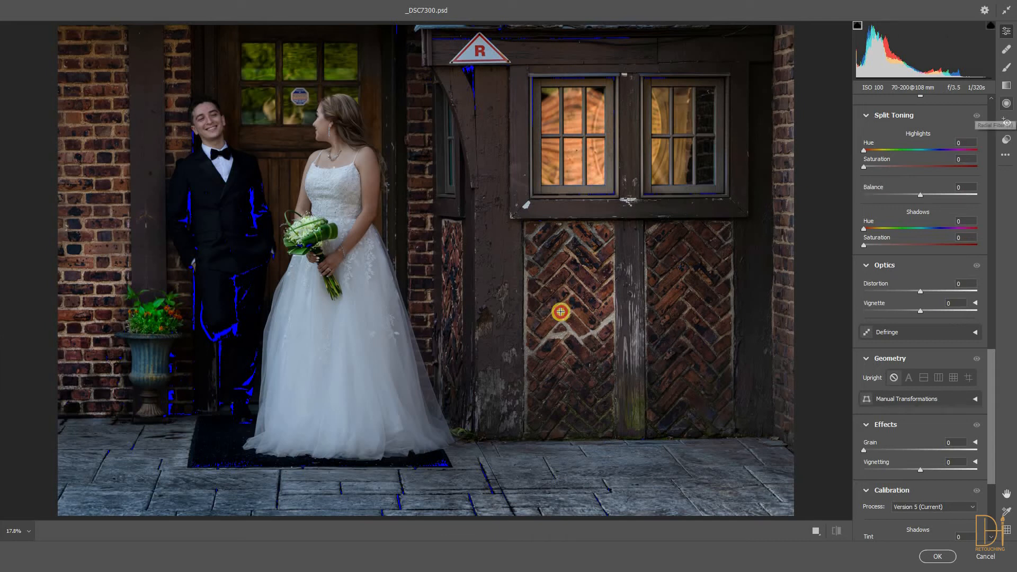
pyautogui.moveTo(232, 311); pyautogui.dragTo(303, 468)
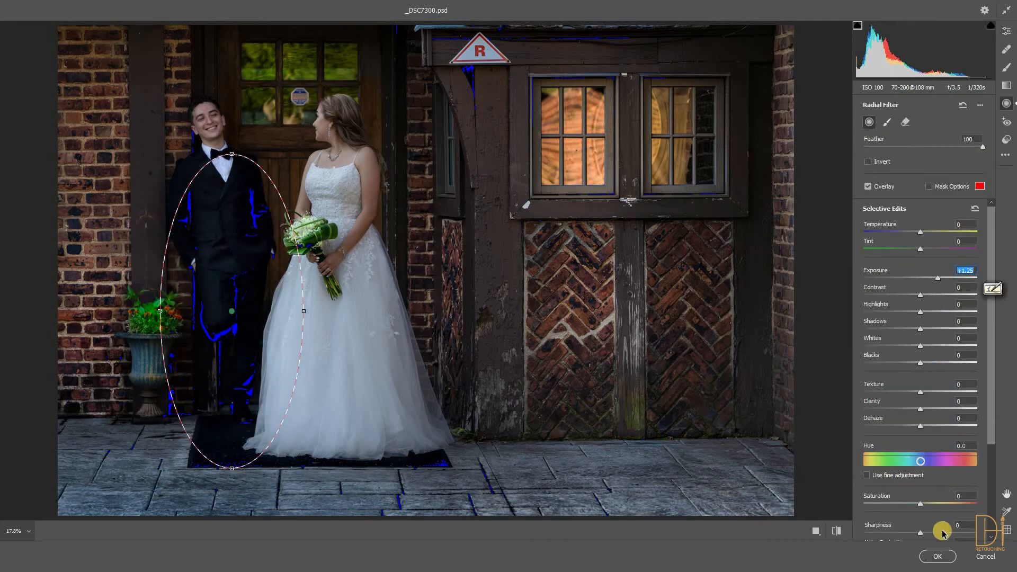
pyautogui.click(936, 555)
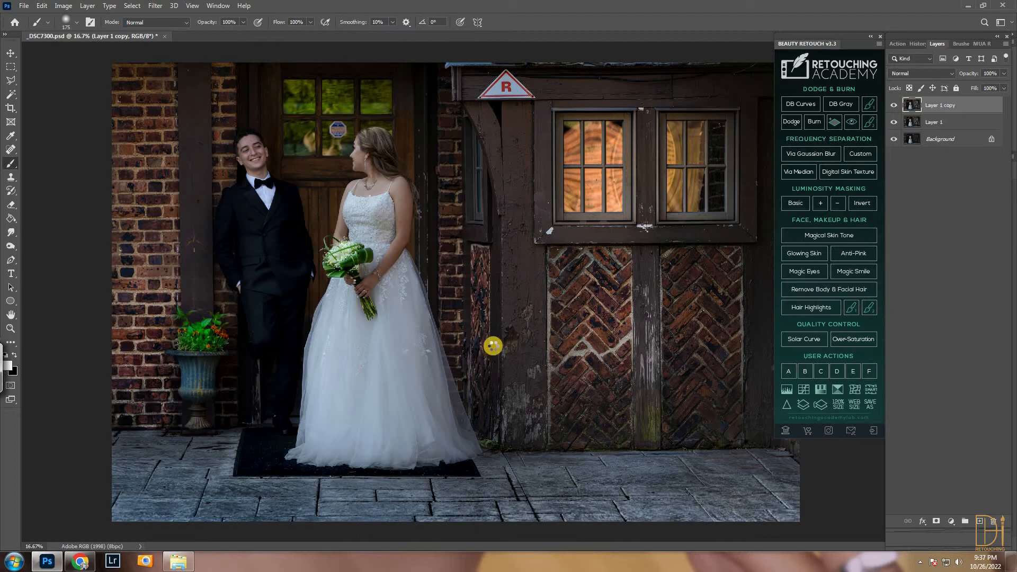
# Add a Camera Raw radial filter around the bride with Exposure +0.65 and shift it up over her upper body
pyautogui.hotkey('ctrl', 'shift', 'a')
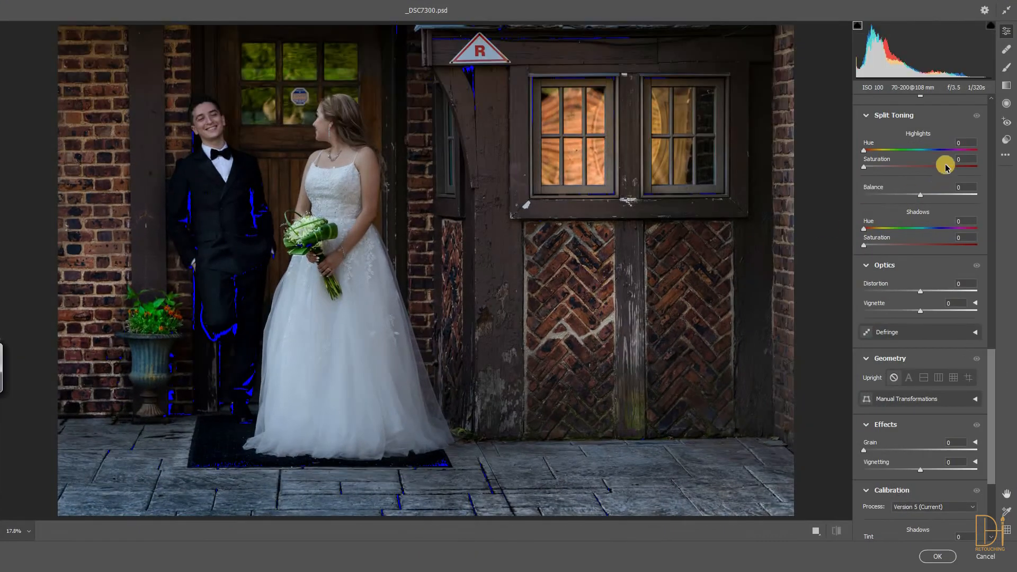
pyautogui.click(1006, 113)
pyautogui.moveTo(325, 266); pyautogui.dragTo(393, 391)
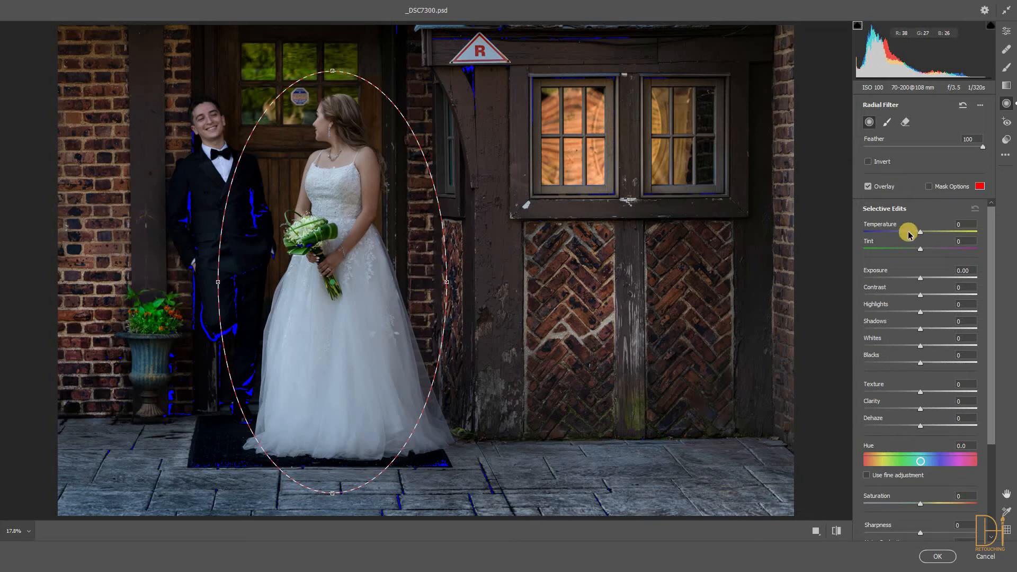
pyautogui.click(930, 277)
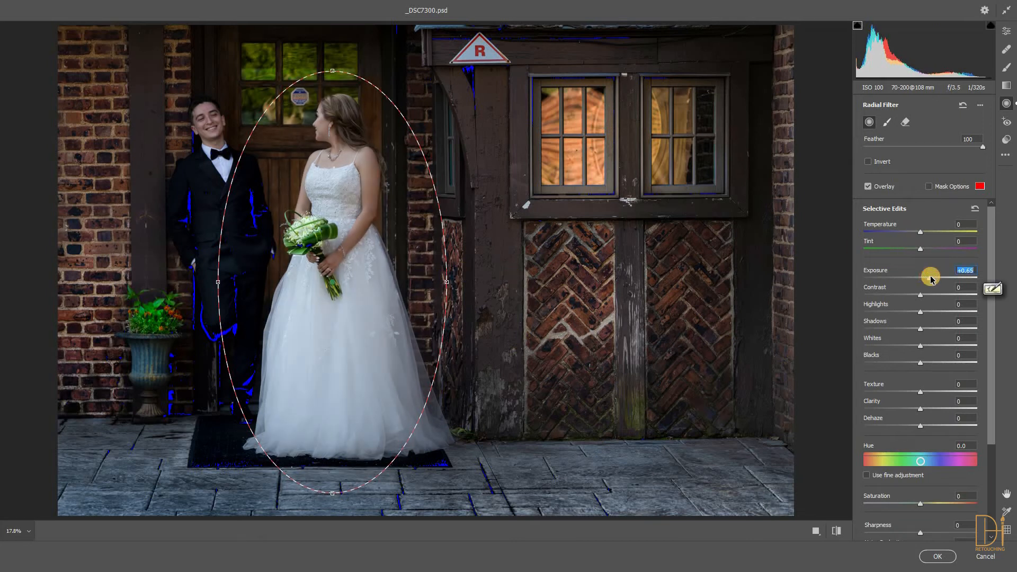
pyautogui.moveTo(381, 228); pyautogui.dragTo(382, 184)
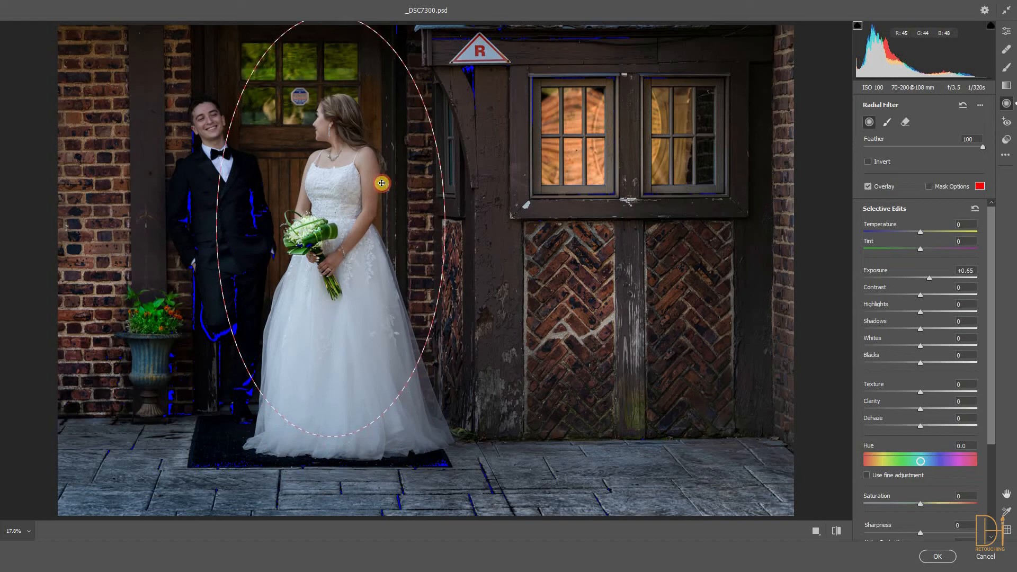
# Add a second radial filter over the lower gown with Exposure +0.65, widen it past the skirt and apply the Camera Raw edits
pyautogui.moveTo(438, 413)
pyautogui.mouseDown()
pyautogui.moveTo(486, 454)
pyautogui.moveTo(350, 406)
pyautogui.mouseUp()
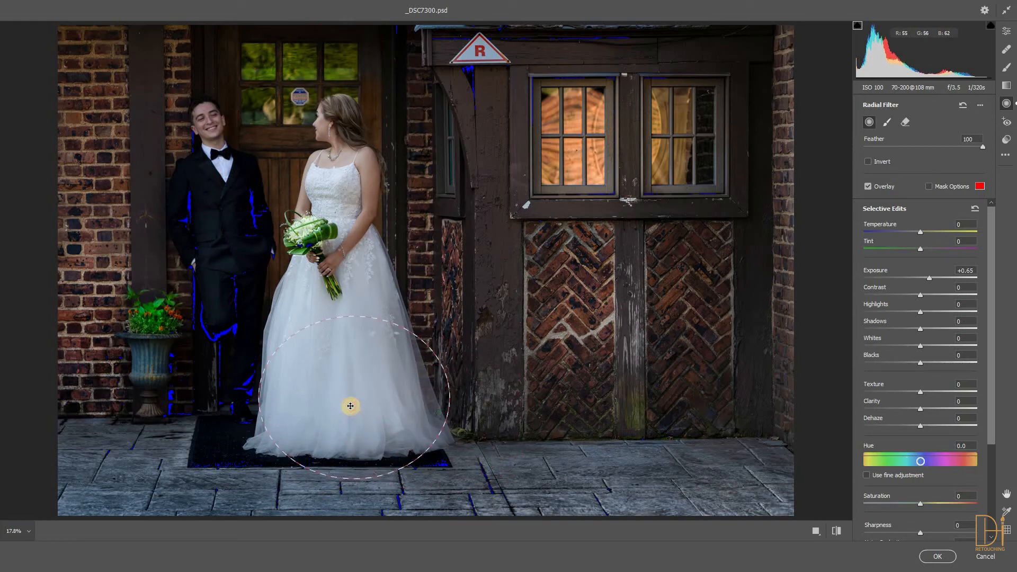
pyautogui.moveTo(334, 315); pyautogui.dragTo(338, 259)
pyautogui.moveTo(437, 389); pyautogui.dragTo(497, 401)
pyautogui.moveTo(435, 404); pyautogui.dragTo(519, 411)
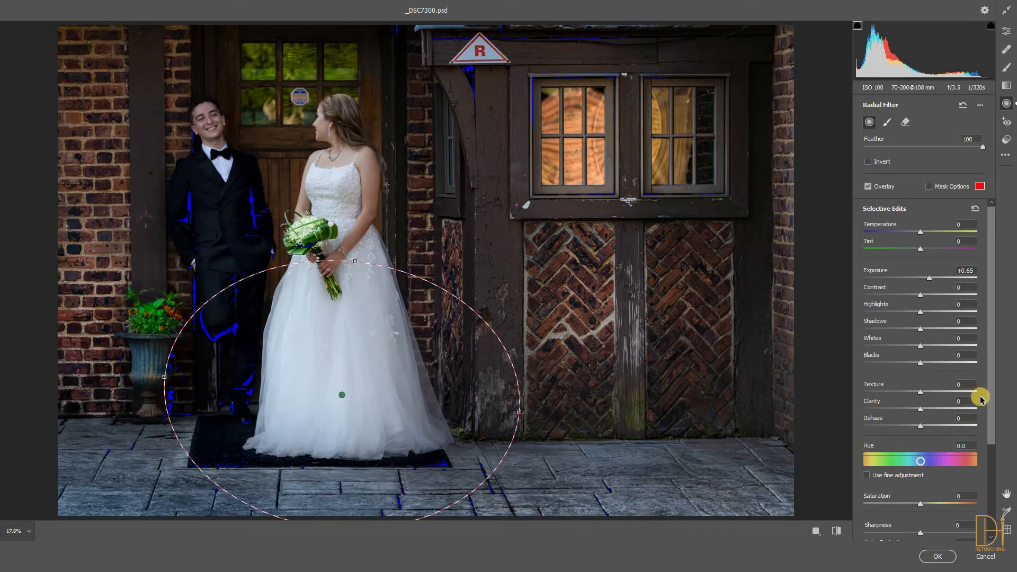
pyautogui.click(942, 556)
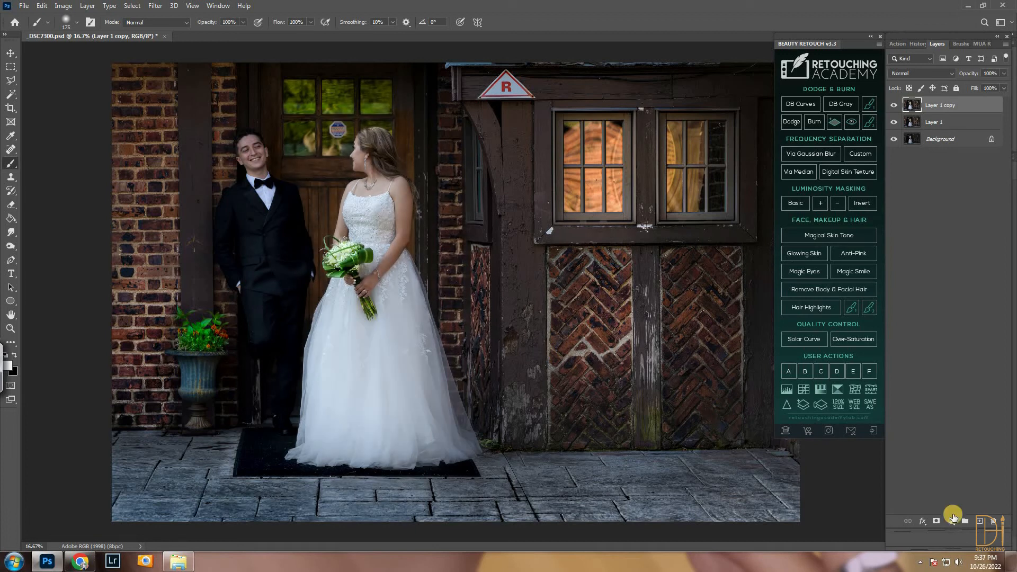
# Hide the brightened layer with a black mask and paint the bride's gown back in with brush sizes up to 500 px
pyautogui.keyDown('alt'); pyautogui.click(936, 521); pyautogui.keyUp('alt')
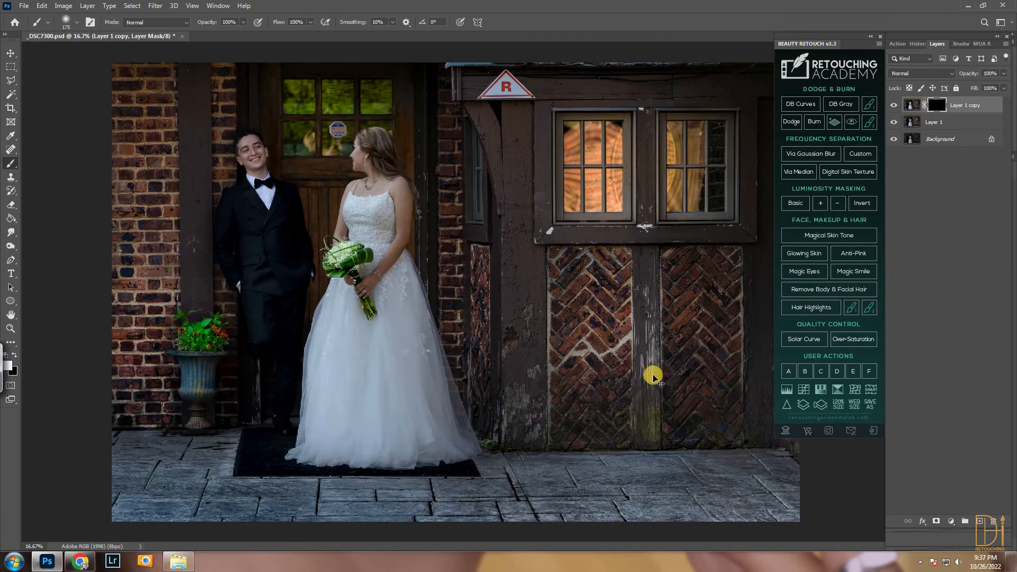
pyautogui.hotkey('ctrl', '+')
pyautogui.press('[')
pyautogui.moveTo(227, 288)
pyautogui.mouseDown()
pyautogui.moveTo(200, 352)
pyautogui.moveTo(254, 308)
pyautogui.moveTo(274, 357)
pyautogui.mouseUp()
pyautogui.press(']')
pyautogui.press(']')
pyautogui.press(']')
pyautogui.press(']')
pyautogui.moveTo(306, 178)
pyautogui.mouseDown()
pyautogui.moveTo(334, 313)
pyautogui.moveTo(329, 419)
pyautogui.moveTo(384, 461)
pyautogui.mouseUp()
pyautogui.moveTo(367, 443); pyautogui.dragTo(329, 313)
pyautogui.moveTo(347, 384)
pyautogui.mouseDown()
pyautogui.moveTo(281, 474)
pyautogui.moveTo(221, 469)
pyautogui.moveTo(152, 291)
pyautogui.moveTo(233, 404)
pyautogui.moveTo(129, 463)
pyautogui.moveTo(376, 468)
pyautogui.mouseUp()
pyautogui.moveTo(250, 295); pyautogui.dragTo(284, 482)
pyautogui.moveTo(283, 220); pyautogui.dragTo(246, 205)
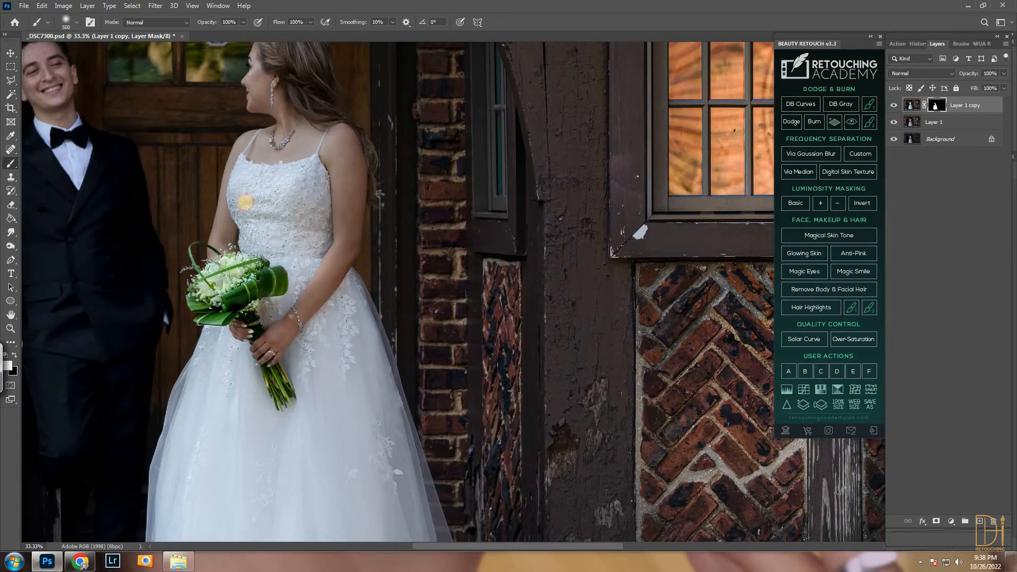
# Paint the bride's bodice, shoulders, face and hair into the mask, starting with the 200 px brush
pyautogui.hotkey('ctrl', '+')
pyautogui.hotkey('ctrl', '+')
pyautogui.moveTo(231, 253)
pyautogui.mouseDown()
pyautogui.moveTo(358, 356)
pyautogui.moveTo(331, 345)
pyautogui.mouseUp()
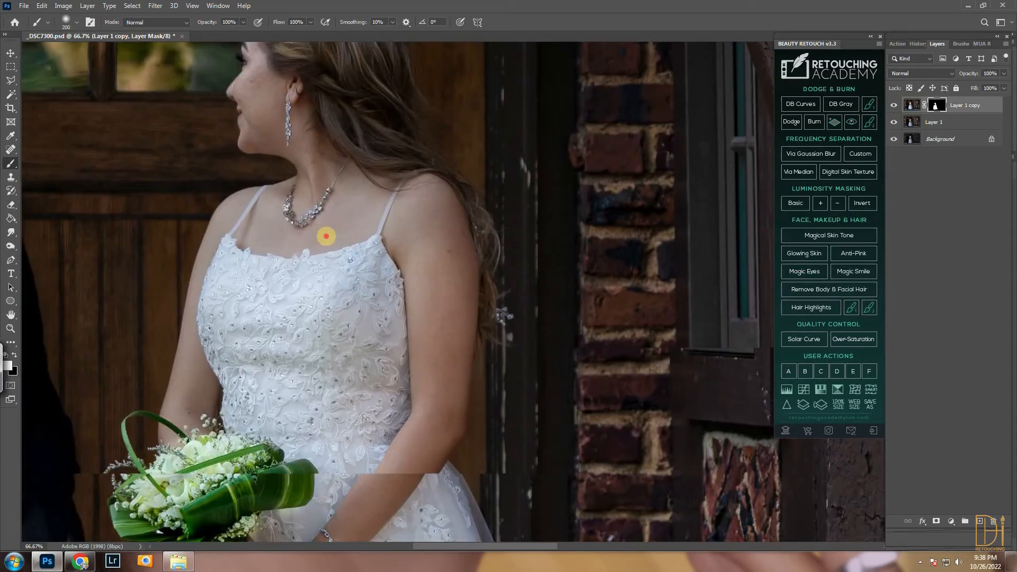
pyautogui.moveTo(326, 237)
pyautogui.mouseDown()
pyautogui.moveTo(209, 351)
pyautogui.moveTo(238, 230)
pyautogui.moveTo(431, 230)
pyautogui.moveTo(325, 386)
pyautogui.moveTo(370, 408)
pyautogui.mouseUp()
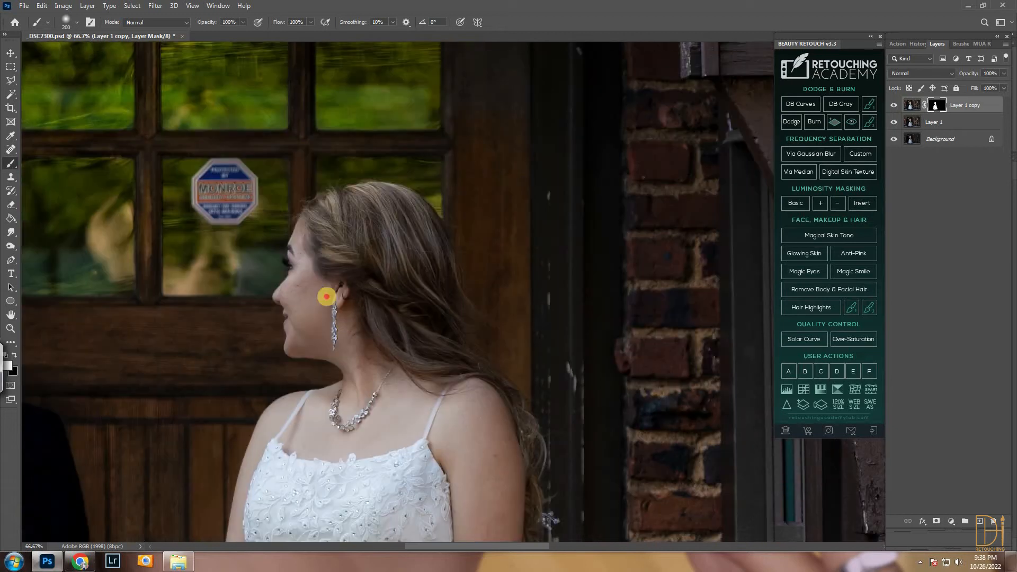
pyautogui.moveTo(348, 334); pyautogui.dragTo(324, 284)
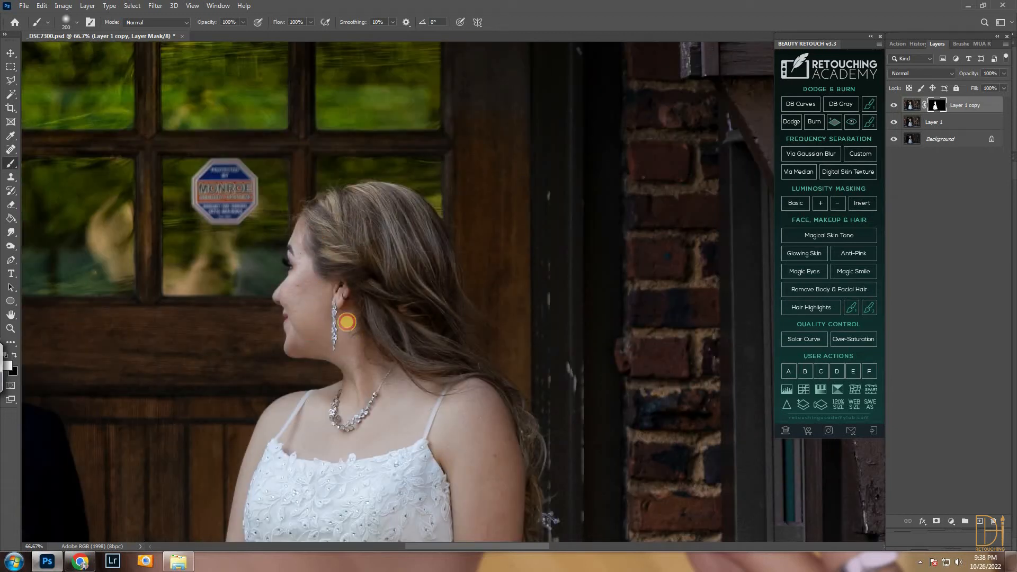
pyautogui.moveTo(300, 339)
pyautogui.mouseDown()
pyautogui.moveTo(345, 319)
pyautogui.moveTo(427, 379)
pyautogui.moveTo(465, 390)
pyautogui.mouseUp()
pyautogui.press(']')
pyautogui.press(']')
pyautogui.press(']')
pyautogui.press(']')
pyautogui.press(']')
pyautogui.moveTo(431, 424)
pyautogui.mouseDown()
pyautogui.moveTo(370, 313)
pyautogui.moveTo(383, 252)
pyautogui.moveTo(362, 112)
pyautogui.mouseUp()
# Merge the masked bride layer into the layer below and duplicate the merged layer
pyautogui.hotkey('ctrl', '-')
pyautogui.hotkey('ctrl', '-')
pyautogui.hotkey('ctrl', '-')
pyautogui.hotkey('ctrl', '-')
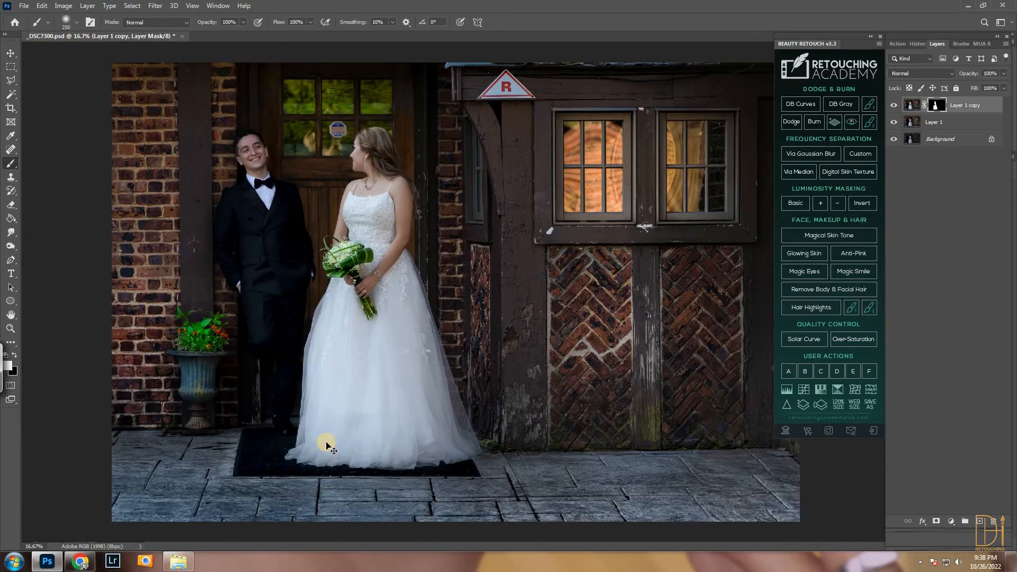
pyautogui.hotkey('ctrl', 'e')
pyautogui.hotkey('ctrl', 'j')
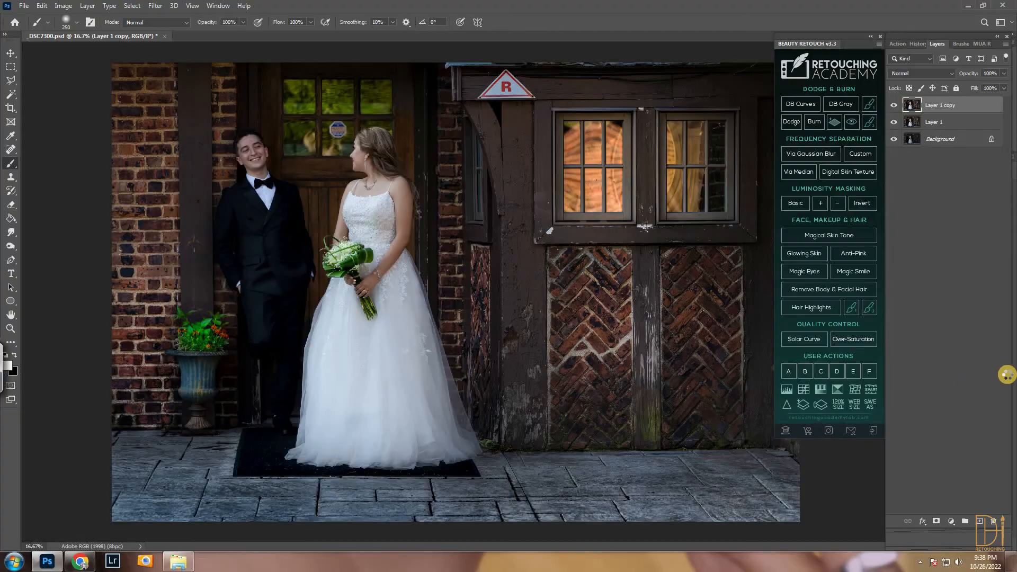
# Apply a large Camera Raw radial filter around both the bride and groom to brighten them slightly
pyautogui.hotkey('ctrl', 'shift', 'a')
pyautogui.moveTo(993, 365); pyautogui.dragTo(936, 248)
pyautogui.click(936, 247)
pyautogui.click(930, 285)
pyautogui.click(1006, 103)
pyautogui.moveTo(337, 264); pyautogui.dragTo(330, 372)
pyautogui.moveTo(498, 248); pyautogui.dragTo(492, 220)
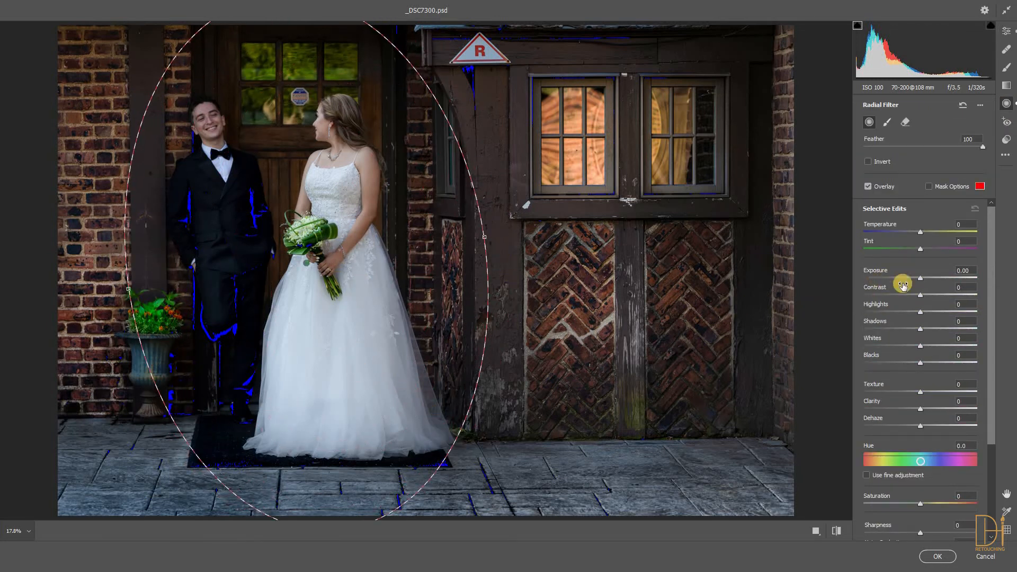
pyautogui.moveTo(927, 279); pyautogui.dragTo(942, 321)
pyautogui.click(935, 554)
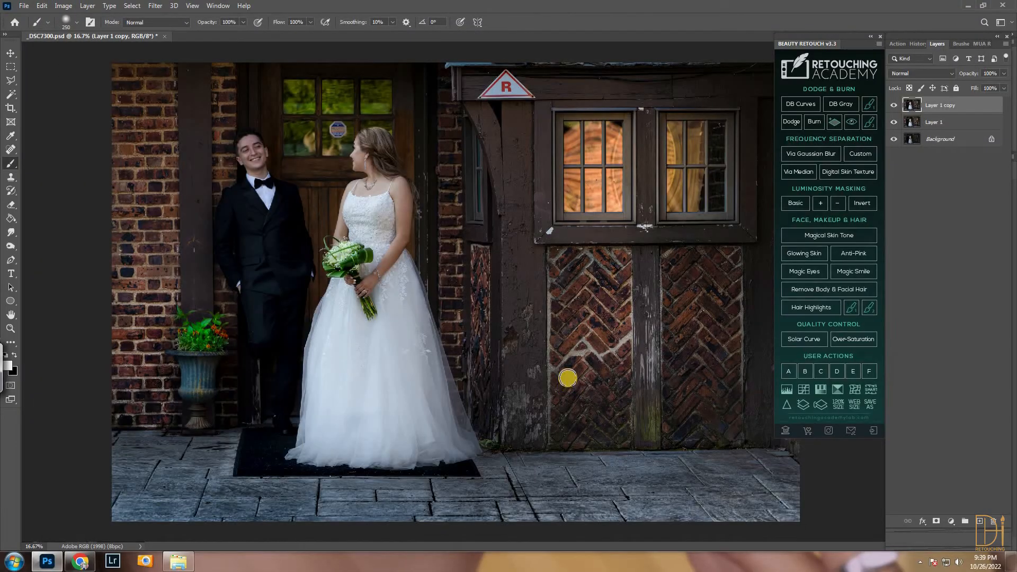
# Hide the filtered layer with a black mask and paint the couple back in with brush sizes from 250 to 600 px
pyautogui.keyDown('alt'); pyautogui.click(934, 520); pyautogui.keyUp('alt')
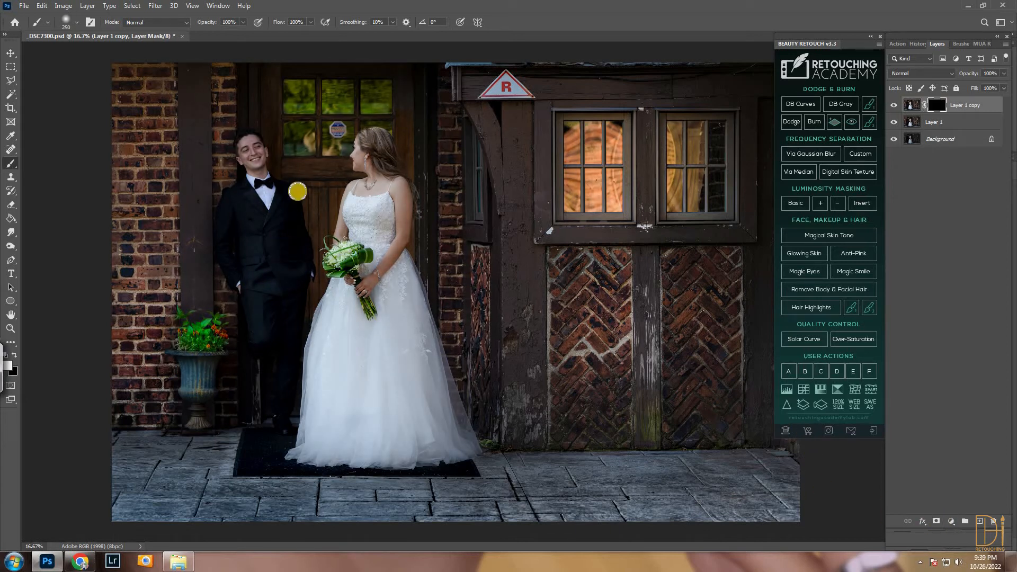
pyautogui.moveTo(379, 138); pyautogui.dragTo(359, 175)
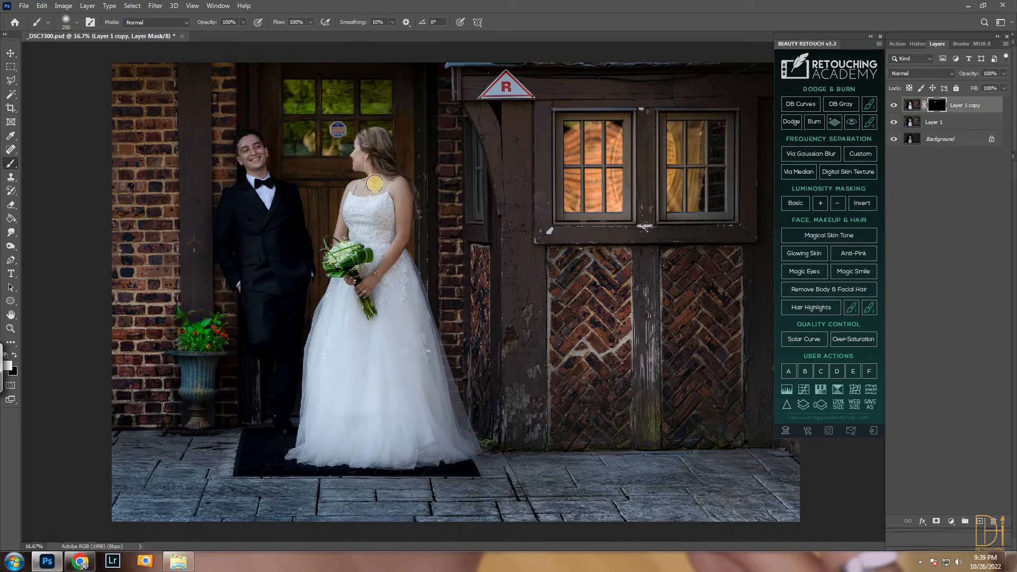
pyautogui.moveTo(359, 216)
pyautogui.mouseDown()
pyautogui.moveTo(398, 227)
pyautogui.moveTo(324, 409)
pyautogui.moveTo(256, 166)
pyautogui.moveTo(245, 235)
pyautogui.moveTo(235, 220)
pyautogui.mouseUp()
pyautogui.moveTo(318, 267)
pyautogui.mouseDown()
pyautogui.moveTo(378, 160)
pyautogui.moveTo(324, 400)
pyautogui.moveTo(371, 173)
pyautogui.mouseUp()
pyautogui.moveTo(408, 439); pyautogui.dragTo(373, 177)
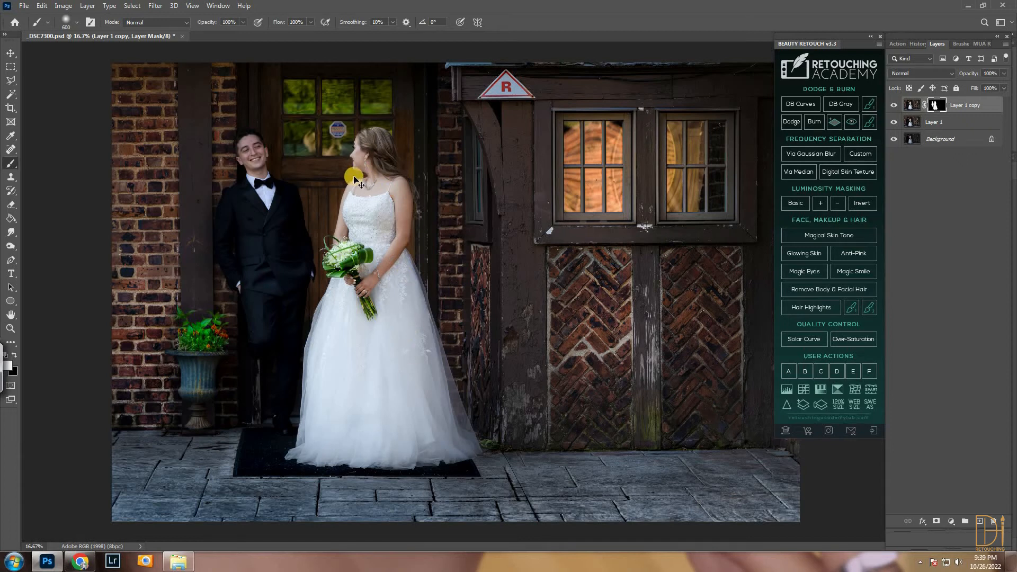
# Merge the masked couple layer into the layer below
pyautogui.press('Delete')
pyautogui.hotkey('ctrl', '-')
pyautogui.hotkey('ctrl', '+')
pyautogui.hotkey('ctrl', '-')
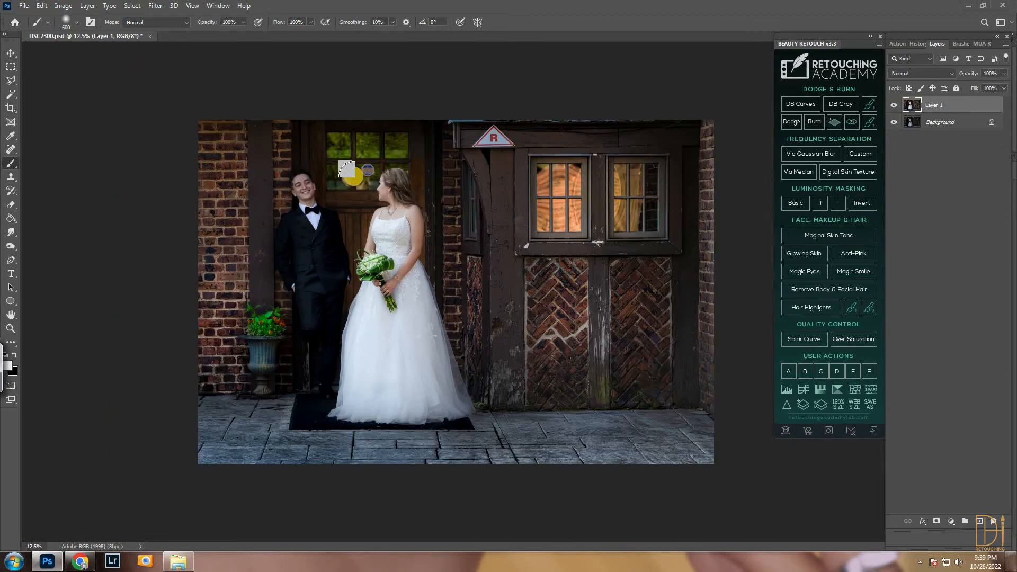
# Compare the merged edit with the original background, then duplicate the merged layer
pyautogui.click(893, 105)
pyautogui.click(893, 105)
pyautogui.hotkey('ctrl', 'j')
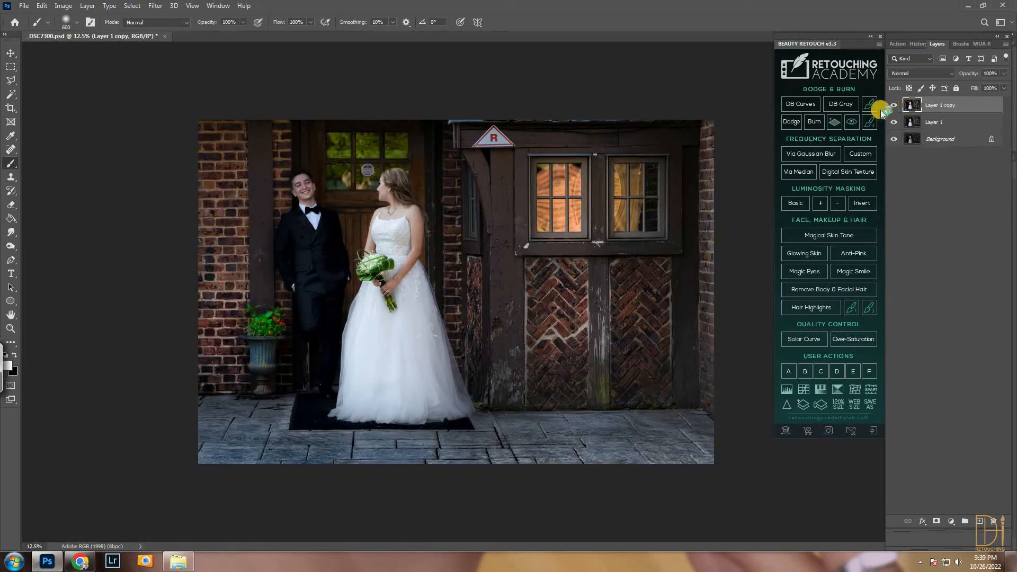
# Remove the light mark on the bride's wrist beside the bracelet with the Spot Healing Brush at 20 px
pyautogui.press('j')
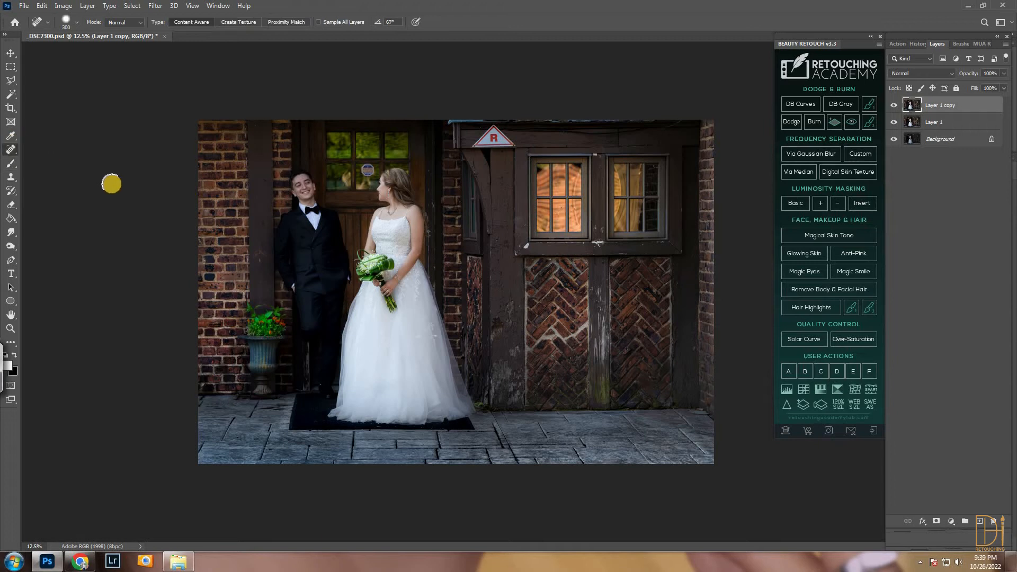
pyautogui.hotkey('ctrl', '+')
pyautogui.hotkey('ctrl', '+')
pyautogui.hotkey('ctrl', '+')
pyautogui.hotkey('ctrl', '+')
pyautogui.hotkey('ctrl', '+')
pyautogui.hotkey('ctrl', '+')
pyautogui.moveTo(257, 245); pyautogui.dragTo(524, 245)
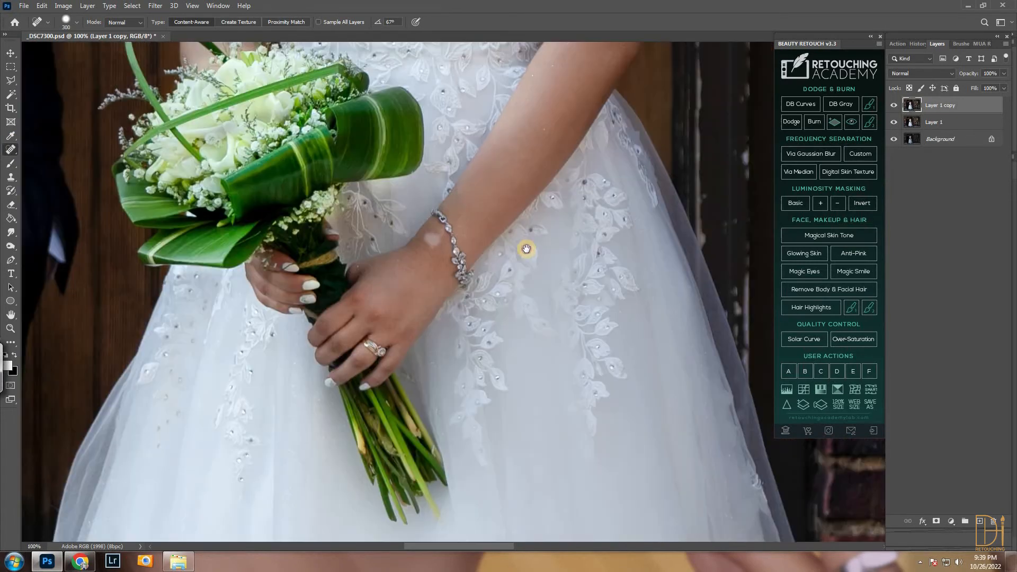
pyautogui.press('[')
pyautogui.press('[')
pyautogui.press('[')
pyautogui.press('[')
pyautogui.press('[')
pyautogui.press('[')
pyautogui.press('[')
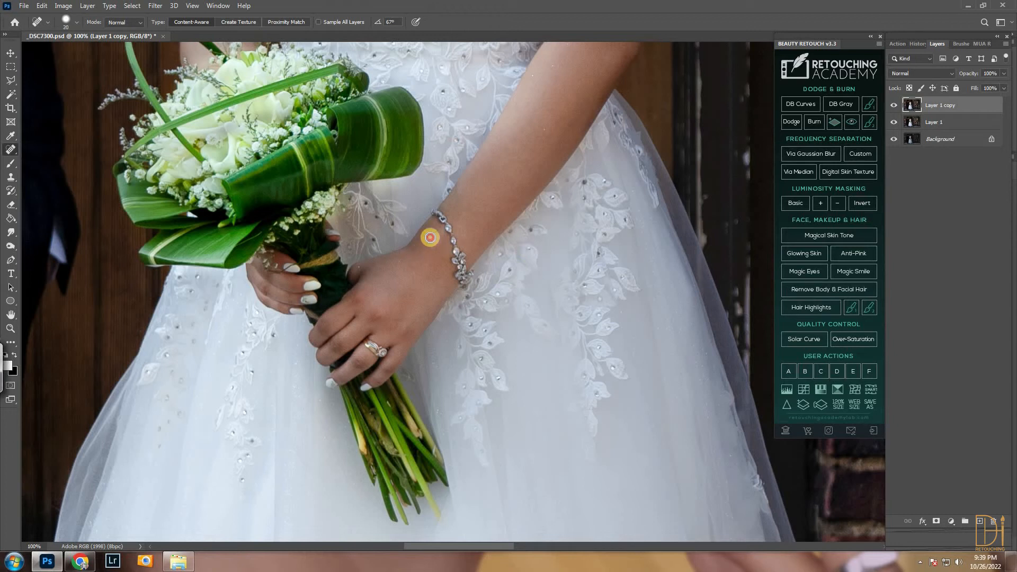
pyautogui.moveTo(436, 247); pyautogui.dragTo(436, 245)
# Heal the small blemishes on the bride's cheek and neck with the 20 px Spot Healing Brush
pyautogui.moveTo(427, 152); pyautogui.dragTo(504, 304)
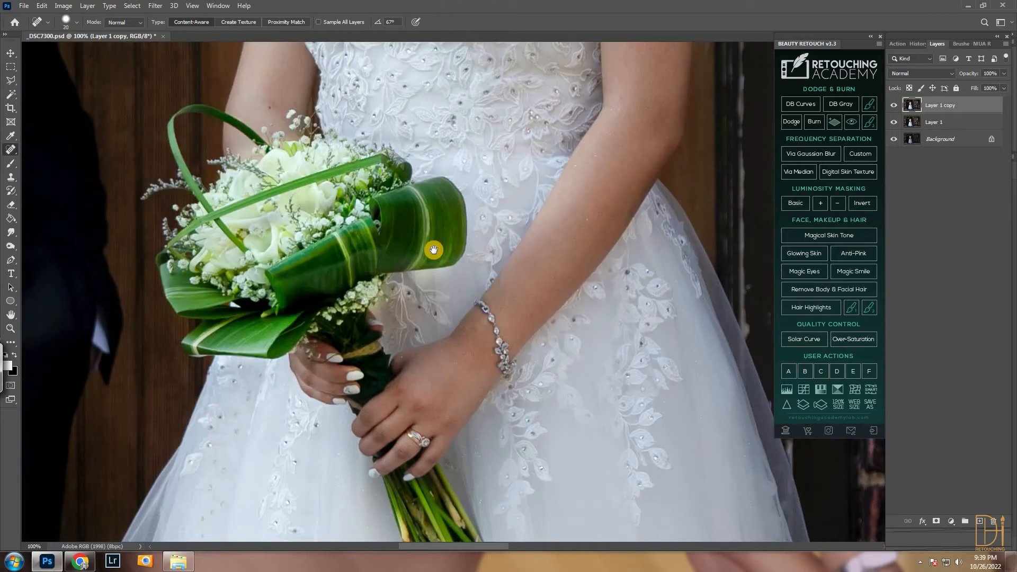
pyautogui.moveTo(296, 154); pyautogui.dragTo(361, 400)
pyautogui.moveTo(722, 138)
pyautogui.mouseDown()
pyautogui.moveTo(597, 231)
pyautogui.moveTo(616, 212)
pyautogui.mouseUp()
pyautogui.moveTo(415, 159); pyautogui.dragTo(495, 342)
pyautogui.moveTo(419, 188); pyautogui.dragTo(422, 198)
pyautogui.moveTo(443, 156); pyautogui.dragTo(425, 207)
pyautogui.moveTo(445, 166); pyautogui.dragTo(431, 168)
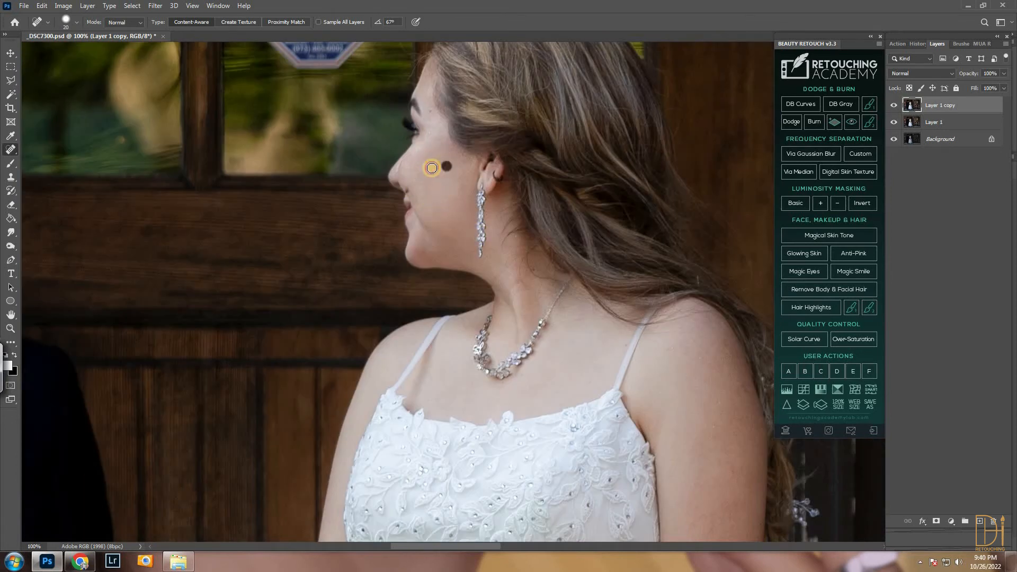
pyautogui.moveTo(524, 286); pyautogui.dragTo(511, 255)
pyautogui.moveTo(431, 97); pyautogui.dragTo(467, 177)
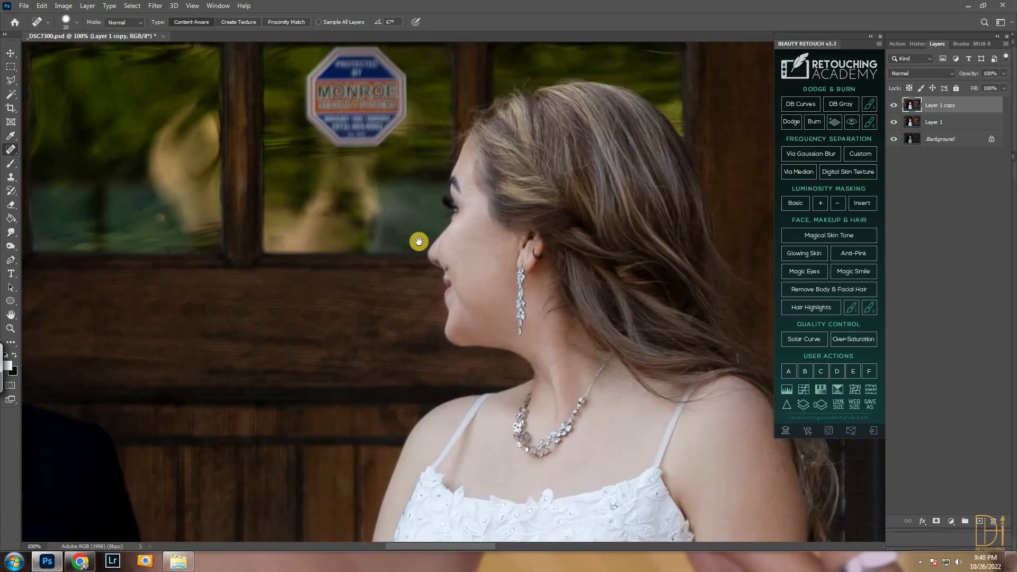
# Heal the blemishes on the groom's face with the 20 px Spot Healing Brush
pyautogui.moveTo(117, 273); pyautogui.dragTo(333, 283)
pyautogui.moveTo(236, 266)
pyautogui.mouseDown()
pyautogui.moveTo(339, 272)
pyautogui.moveTo(415, 322)
pyautogui.moveTo(513, 333)
pyautogui.mouseUp()
pyautogui.click(332, 380)
pyautogui.click(399, 351)
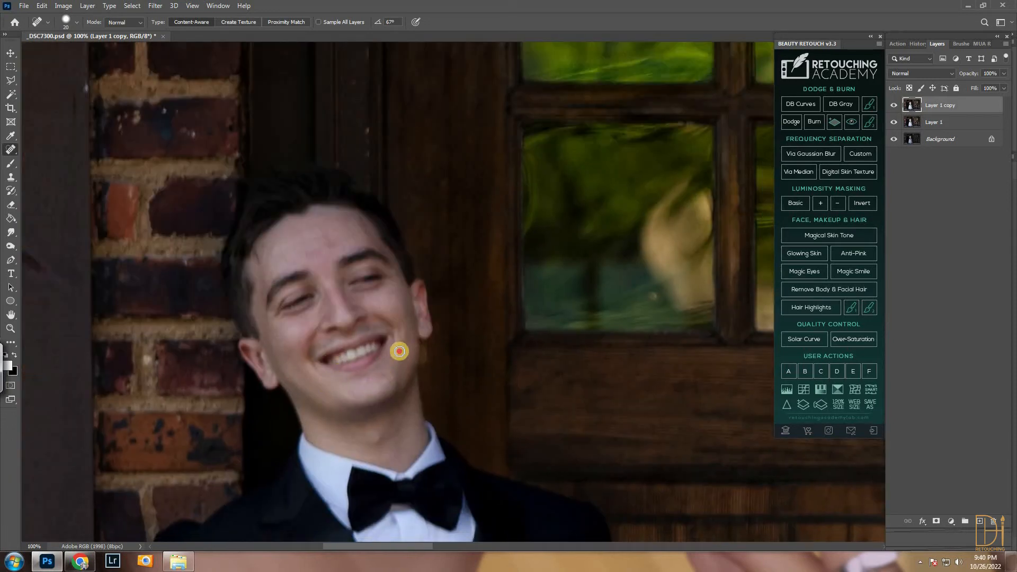
pyautogui.moveTo(364, 282); pyautogui.dragTo(403, 304)
pyautogui.moveTo(347, 272)
pyautogui.mouseDown()
pyautogui.moveTo(387, 256)
pyautogui.moveTo(361, 251)
pyautogui.mouseUp()
# Merge the healed layer into the layer below and duplicate the result
pyautogui.hotkey('ctrl', '0')
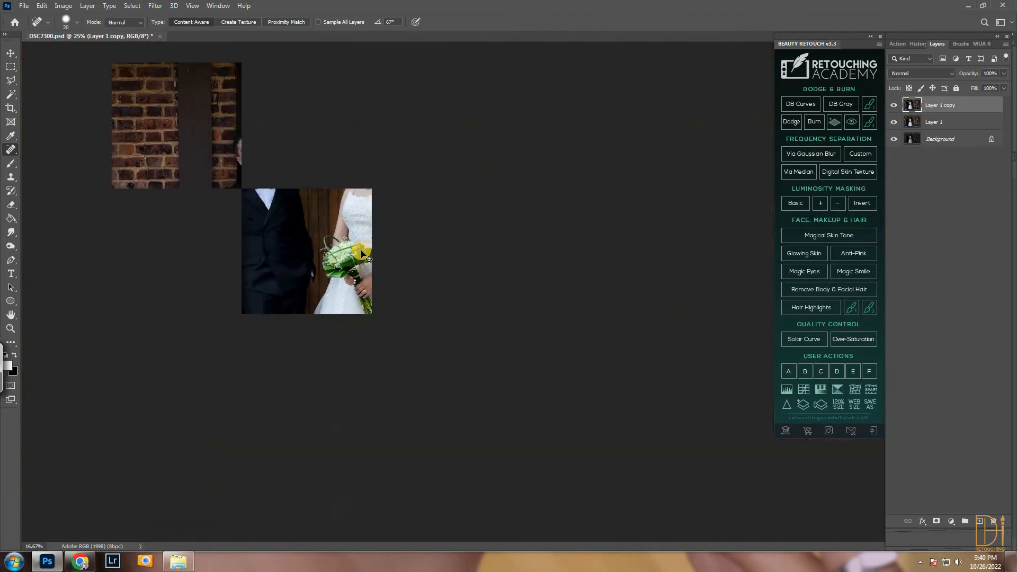
pyautogui.hotkey('ctrl', 'e')
pyautogui.hotkey('ctrl', 'j')
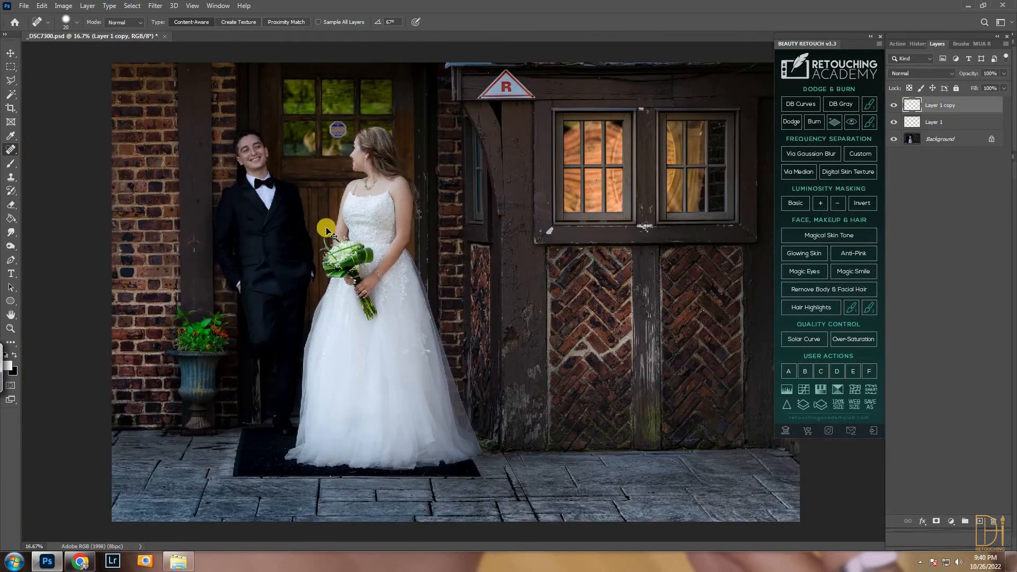
# Apply Auto Tone and Auto Color to the duplicated layer
pyautogui.hotkey('ctrl', 'shift', 'l')
pyautogui.hotkey('ctrl', 'shift', 'b')
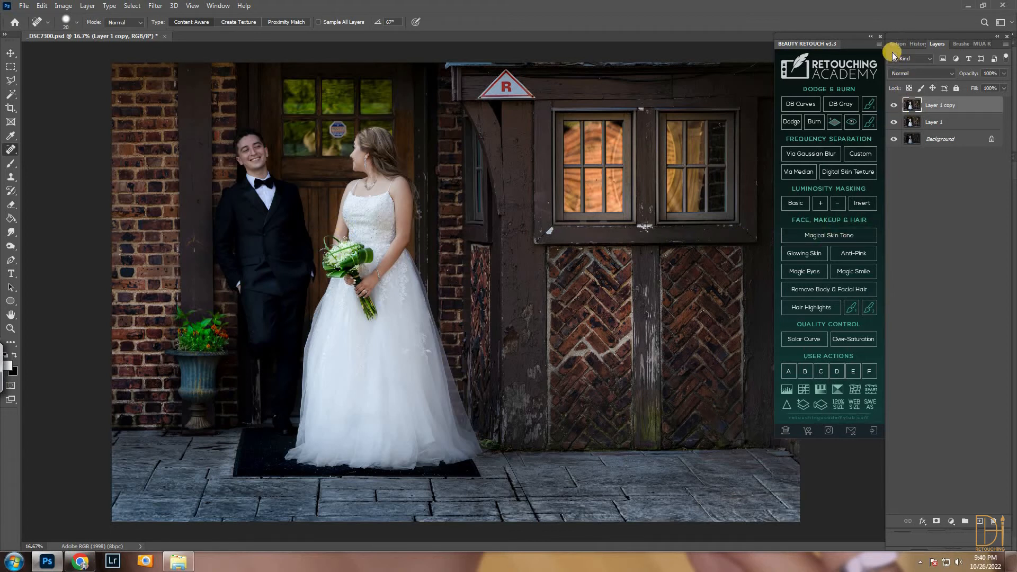
# Delete Layer 1, make two duplicates of the color-corrected layer and hide the original copy
pyautogui.click(934, 122)
pyautogui.press('Delete')
pyautogui.hotkey('ctrl', 'j')
pyautogui.click(893, 121)
pyautogui.hotkey('ctrl', 'j')
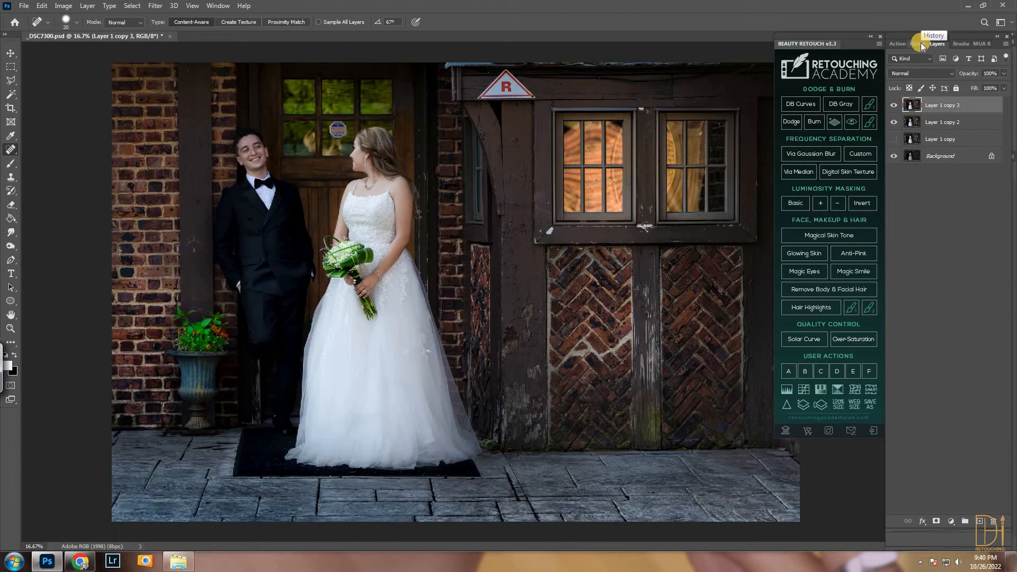
# Run the Skin Airbrushing action on the top layer and merge its group with the image layer directly below
pyautogui.click(899, 44)
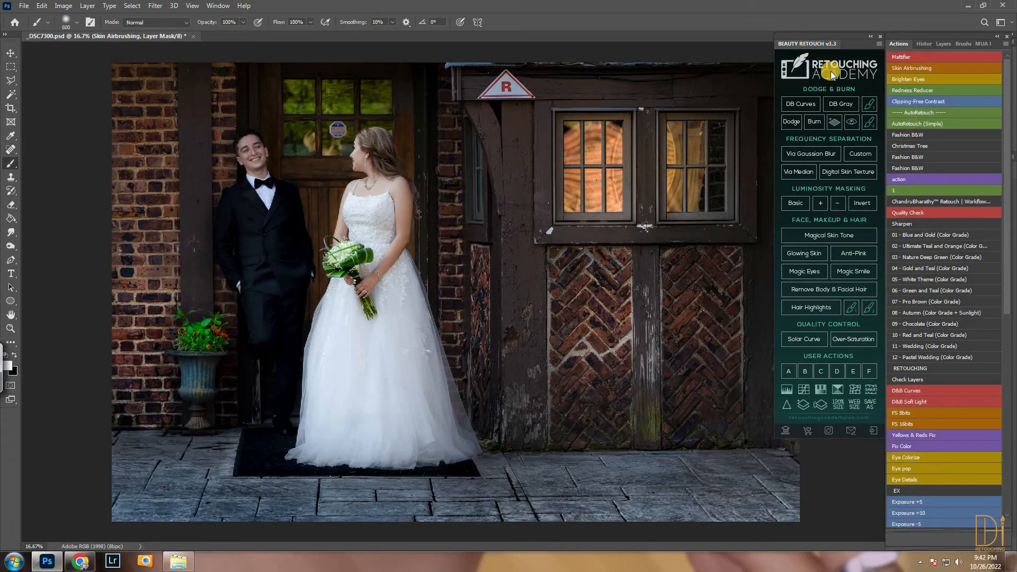
pyautogui.press('F7')
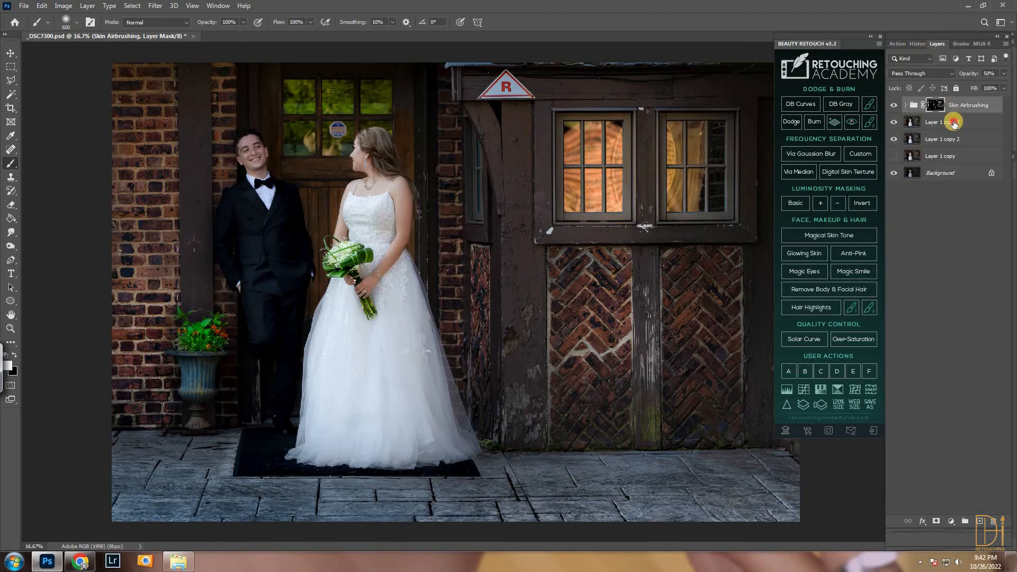
pyautogui.click(953, 122)
pyautogui.hotkey('ctrl', 'e')
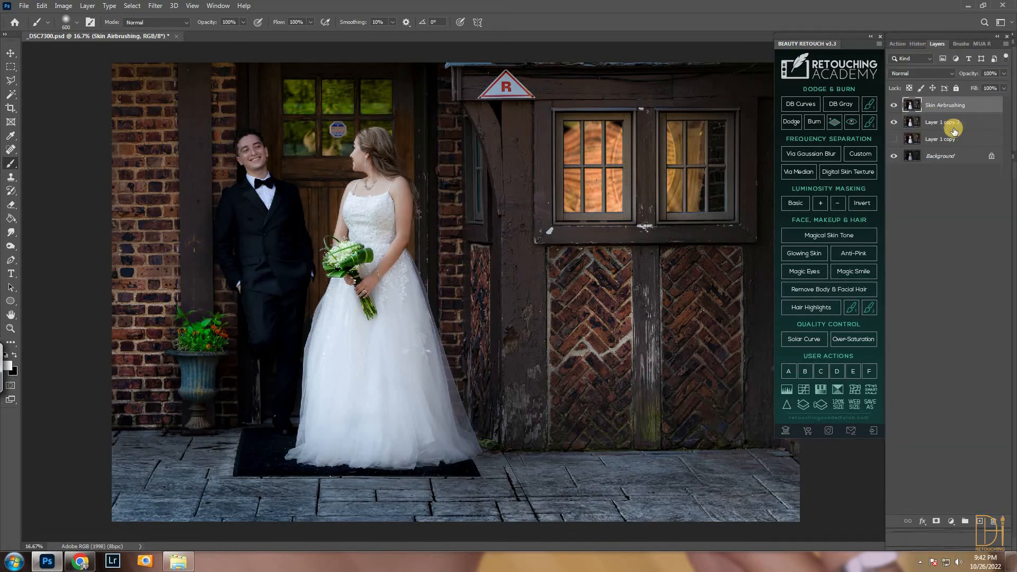
# Merge the Skin Airbrushing layer into Layer 1 copy 2, make two duplicates of the result and hide the original
pyautogui.hotkey('ctrl', 'e')
pyautogui.hotkey('ctrl', 'j')
pyautogui.click(895, 122)
pyautogui.hotkey('ctrl', 'j')
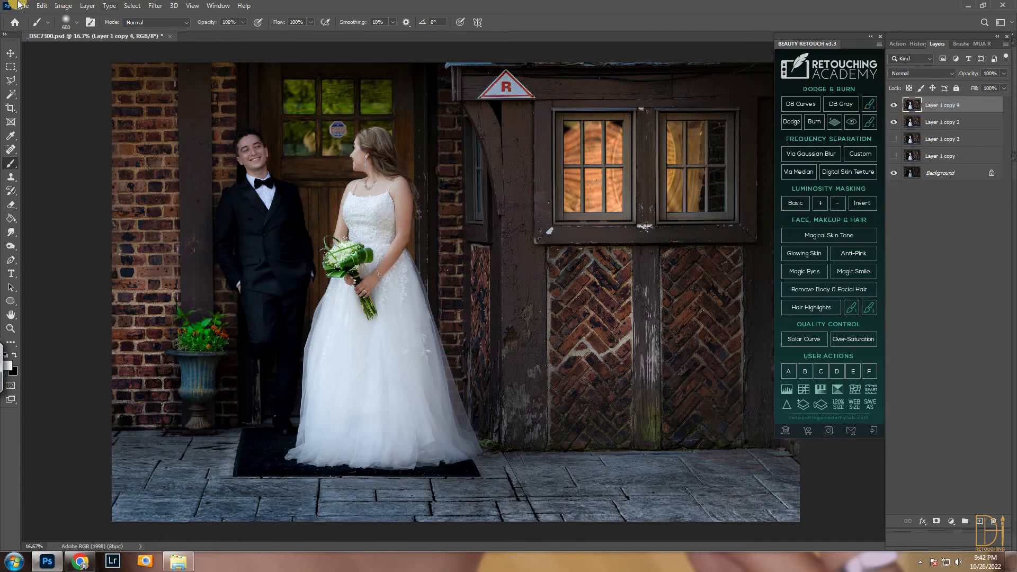
# Apply the Photo-Toolbox SkinFiner filter to the top duplicate and merge it into the layer below
pyautogui.click(132, 5)
pyautogui.moveTo(155, 6)
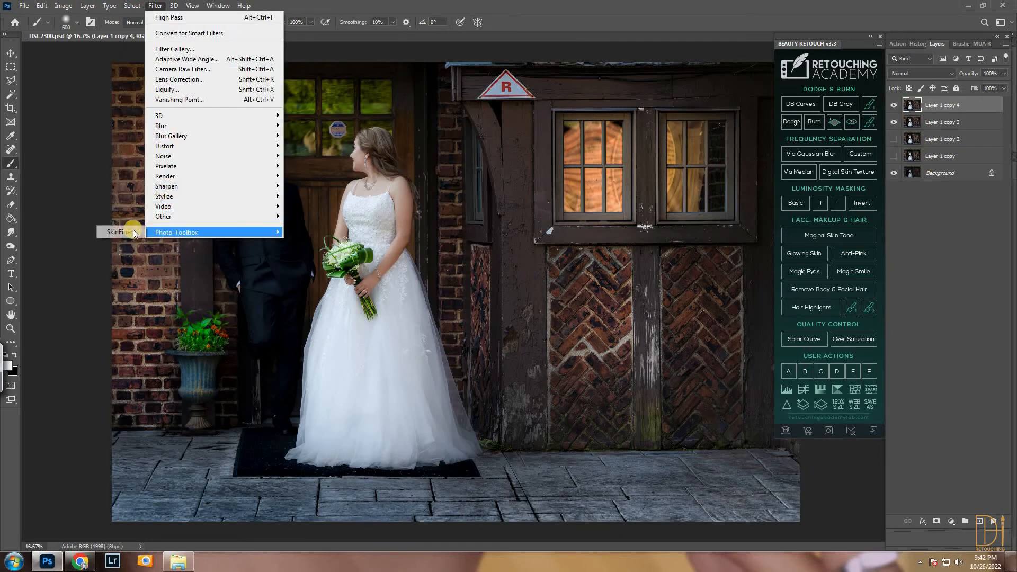
pyautogui.click(130, 232)
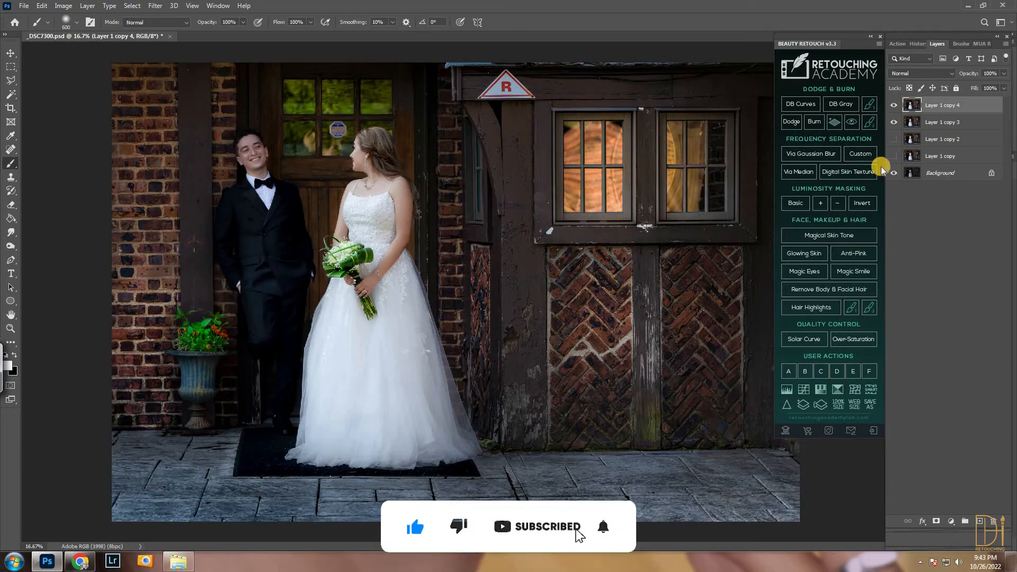
pyautogui.hotkey('ctrl', 'e')
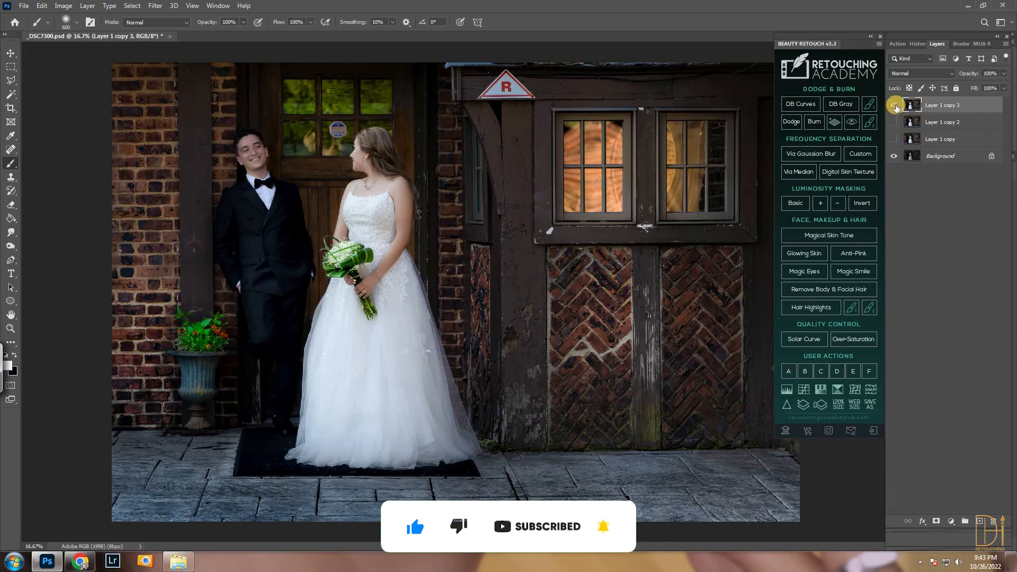
# Compare the image with and without the merged Layer 1 copy 3, then duplicate that layer
pyautogui.click(893, 106)
pyautogui.click(893, 106)
pyautogui.click(892, 106)
pyautogui.click(893, 106)
pyautogui.hotkey('ctrl', 'j')
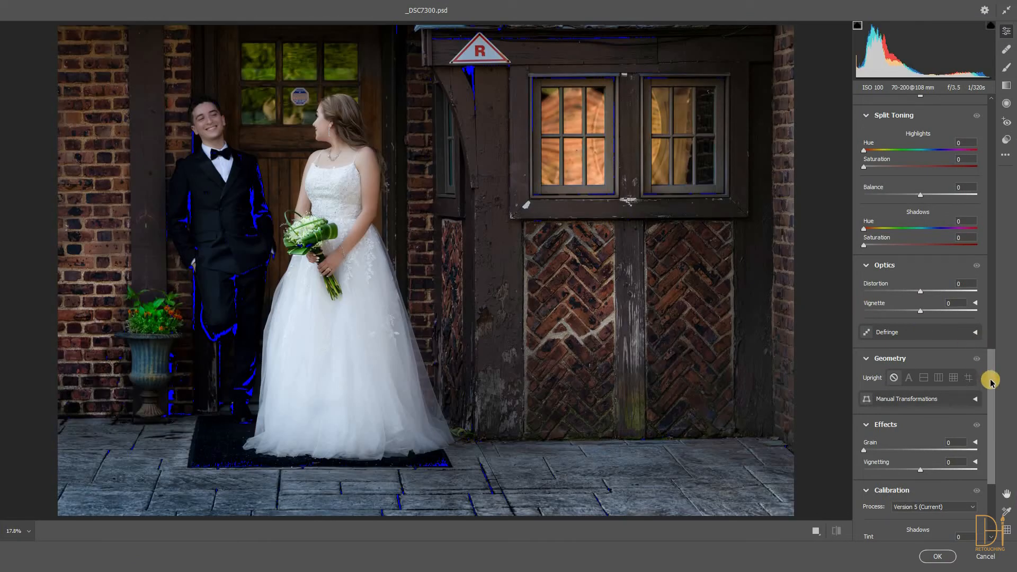
# Apply a Camera Raw Noise Reduction of 35 to the duplicated layer, checking the detail at 100% zoom
pyautogui.moveTo(991, 381); pyautogui.dragTo(986, 272)
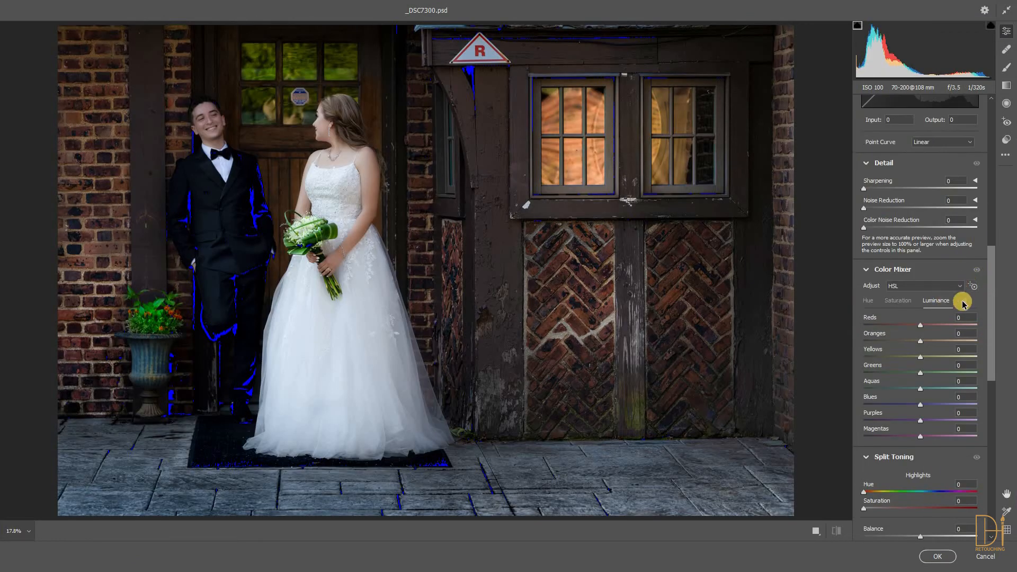
pyautogui.click(984, 557)
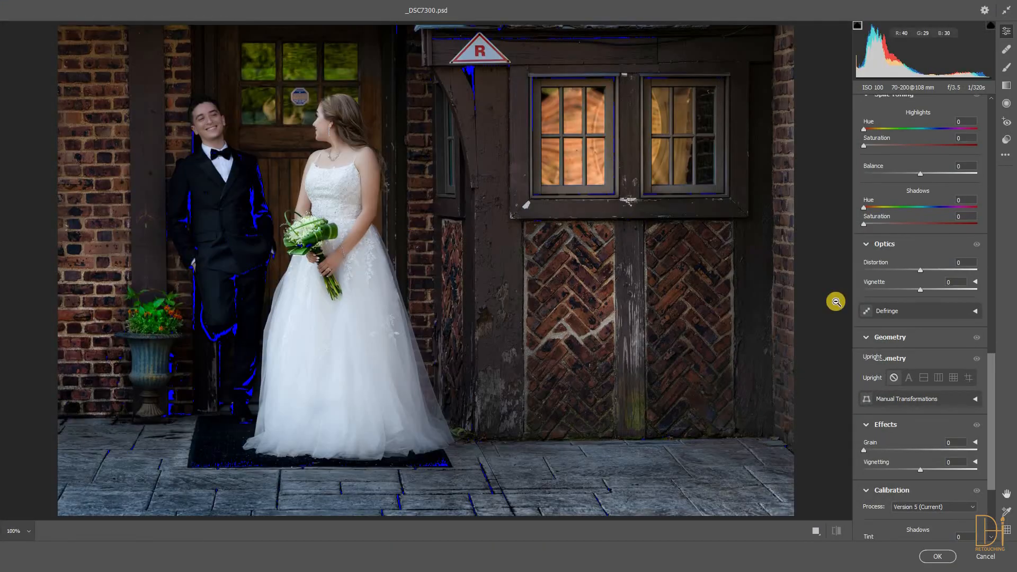
pyautogui.scroll(-1, 901, 328)
pyautogui.hotkey('ctrl', 'alt', '0')
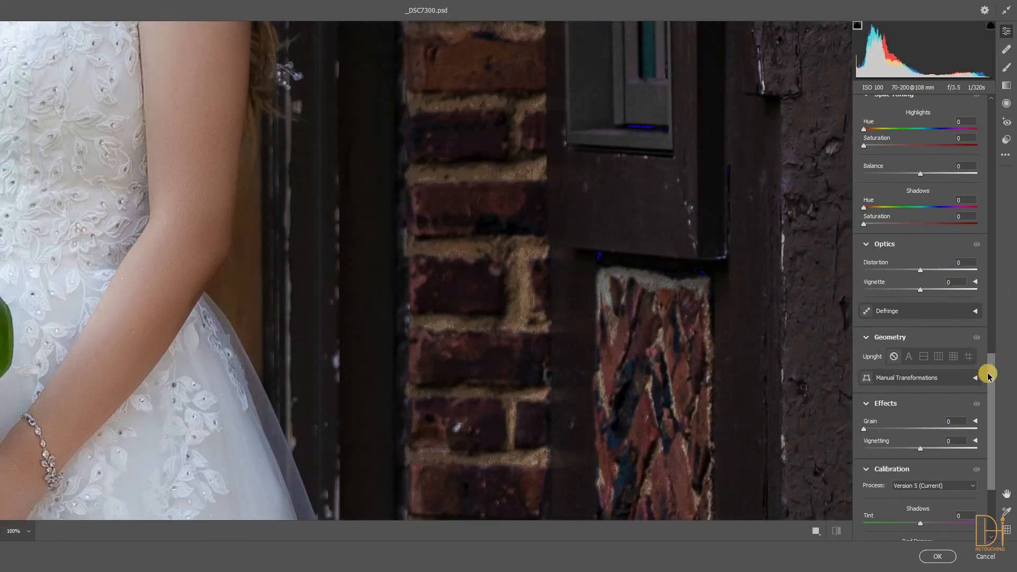
pyautogui.scroll(5, 965, 240)
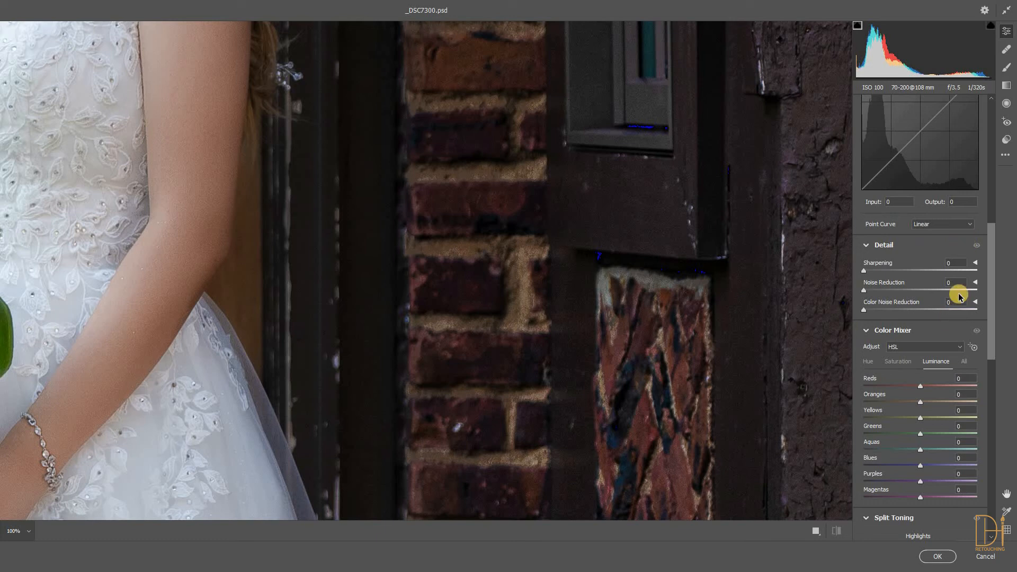
pyautogui.click(958, 281)
pyautogui.write('35')
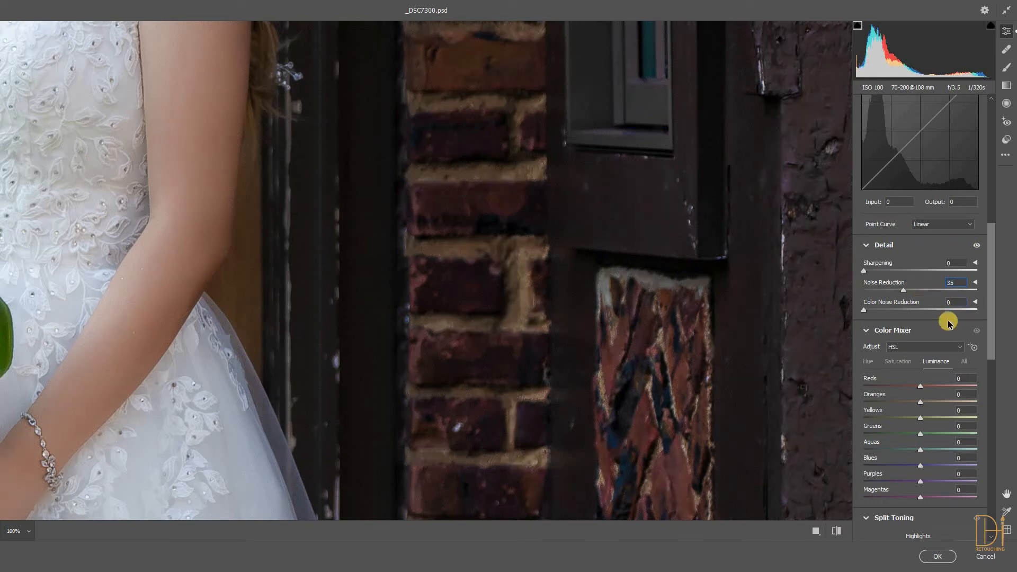
pyautogui.click(936, 553)
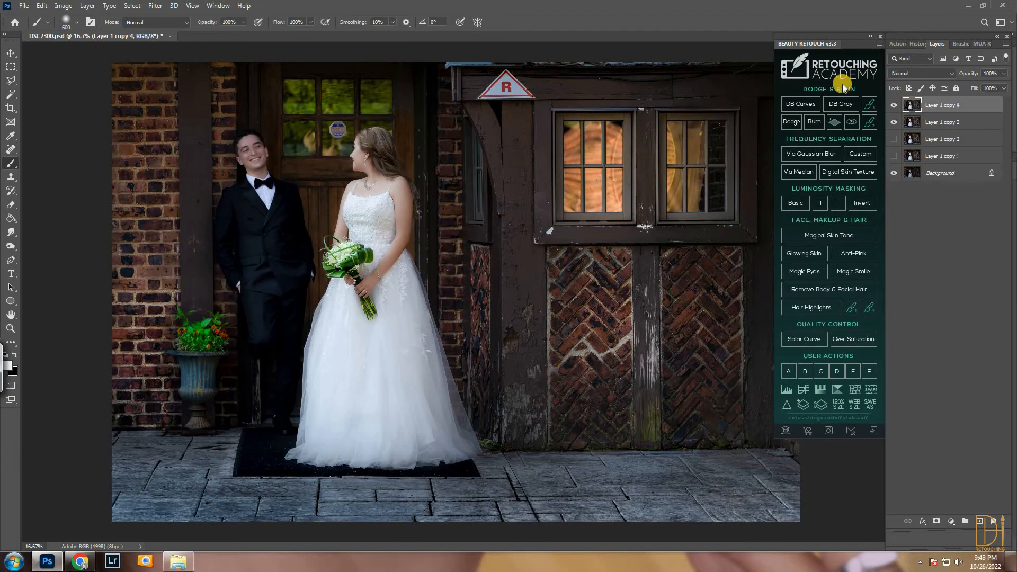
# Run the Sharpen action on the top layer and inspect the couple up close
pyautogui.click(896, 44)
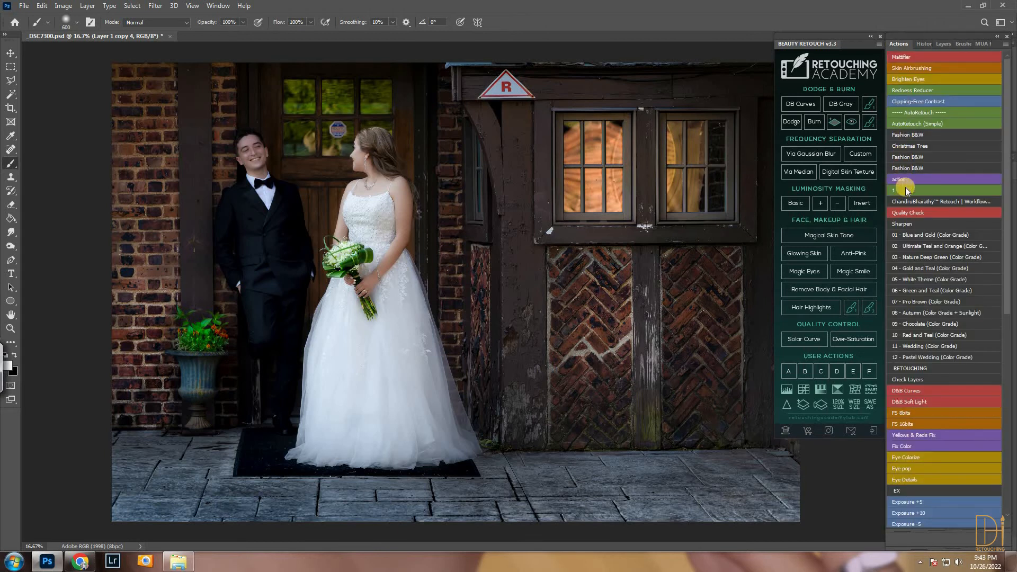
pyautogui.click(902, 224)
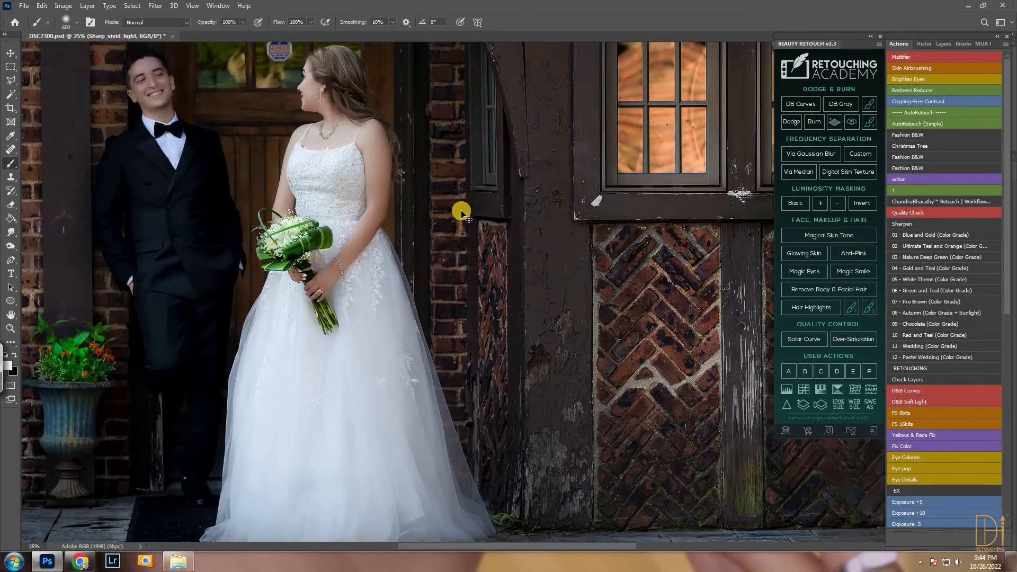
pyautogui.hotkey('ctrl', '+')
pyautogui.moveTo(424, 200); pyautogui.dragTo(433, 288)
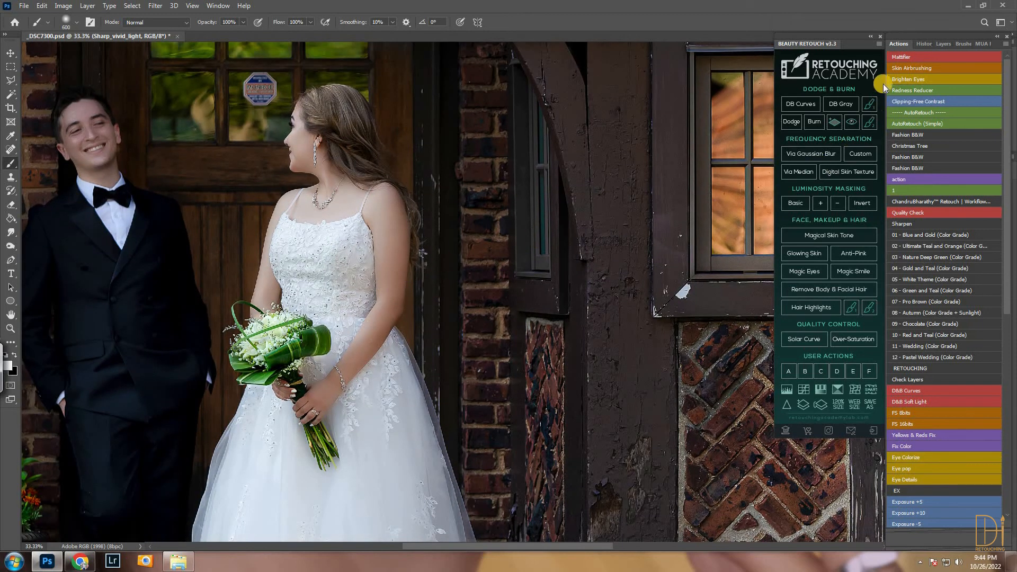
# Collapse the Sharpen group and merge it with Layer 1 copy 4 directly below
pyautogui.click(943, 44)
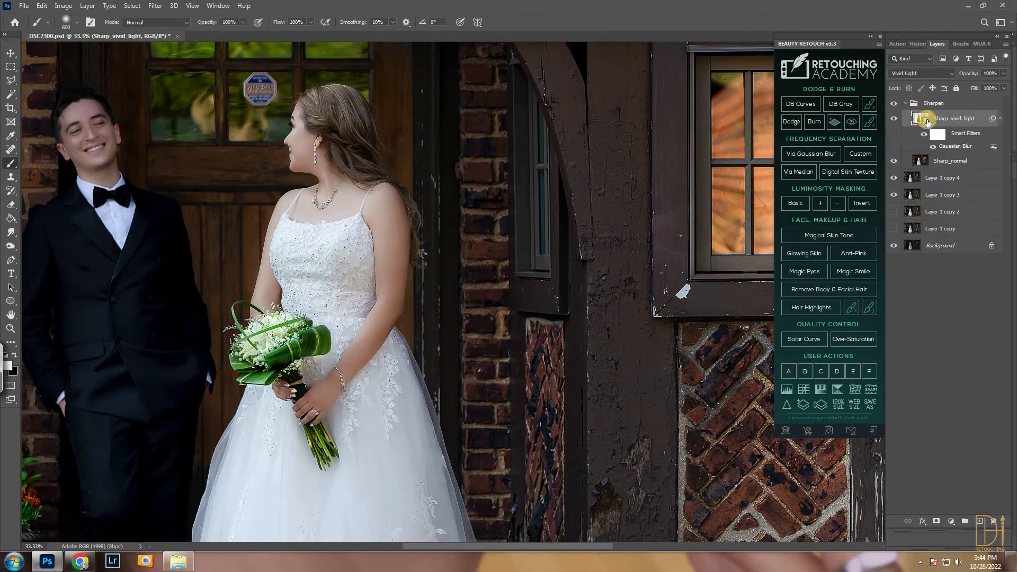
pyautogui.click(909, 106)
pyautogui.click(905, 104)
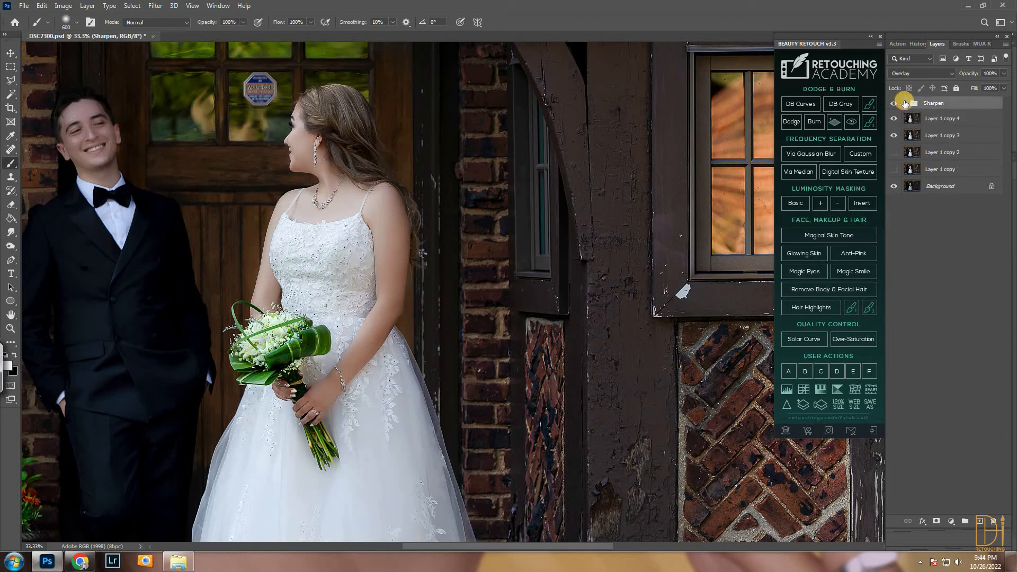
pyautogui.keyDown('shift'); pyautogui.click(940, 119); pyautogui.keyUp('shift')
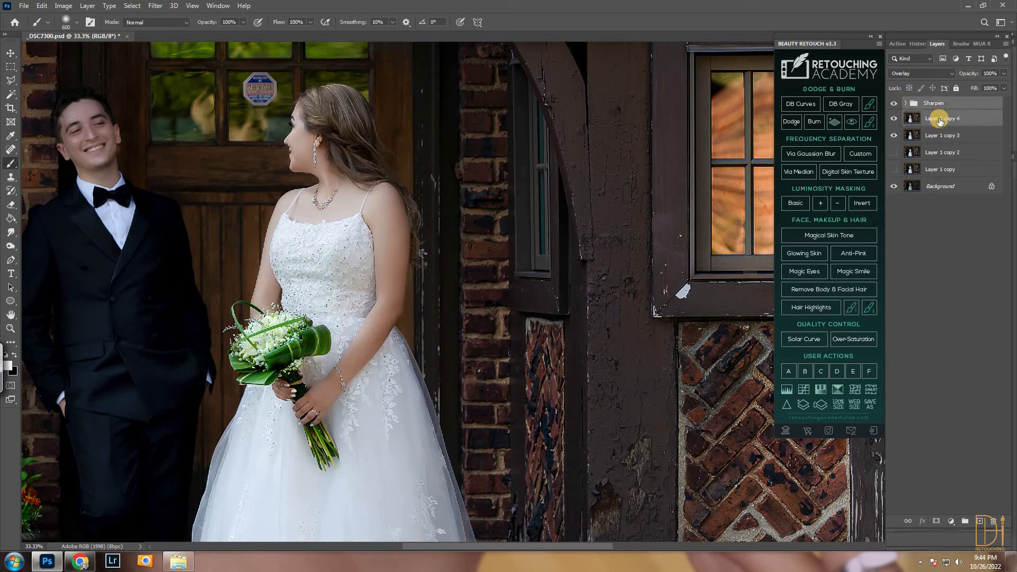
pyautogui.hotkey('ctrl', 'e')
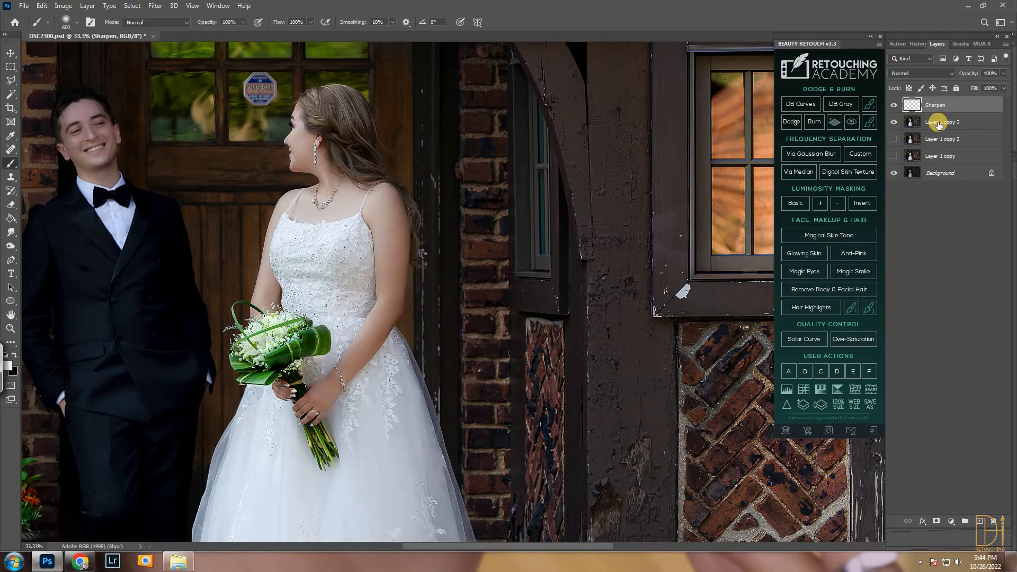
# Make two duplicates of the merged Sharpen layer and hide Layer 1 copy 3
pyautogui.hotkey('ctrl', 'j')
pyautogui.click(894, 138)
pyautogui.hotkey('ctrl', 'j')
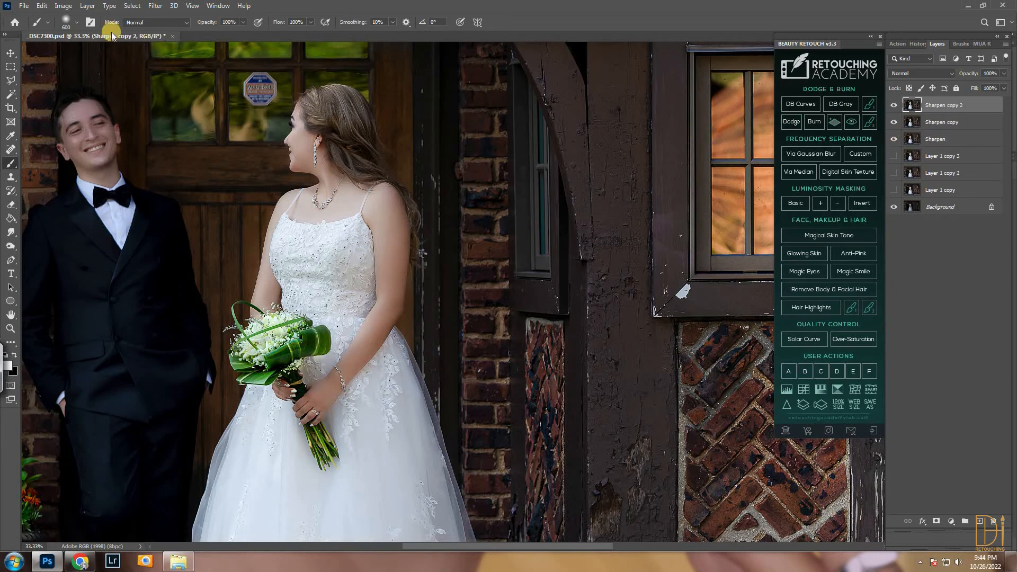
# Remove the octagonal security sticker from the door window with the Clone Stamp, enlarging the brush to 70 px and resampling the surrounding glass
pyautogui.press('v')
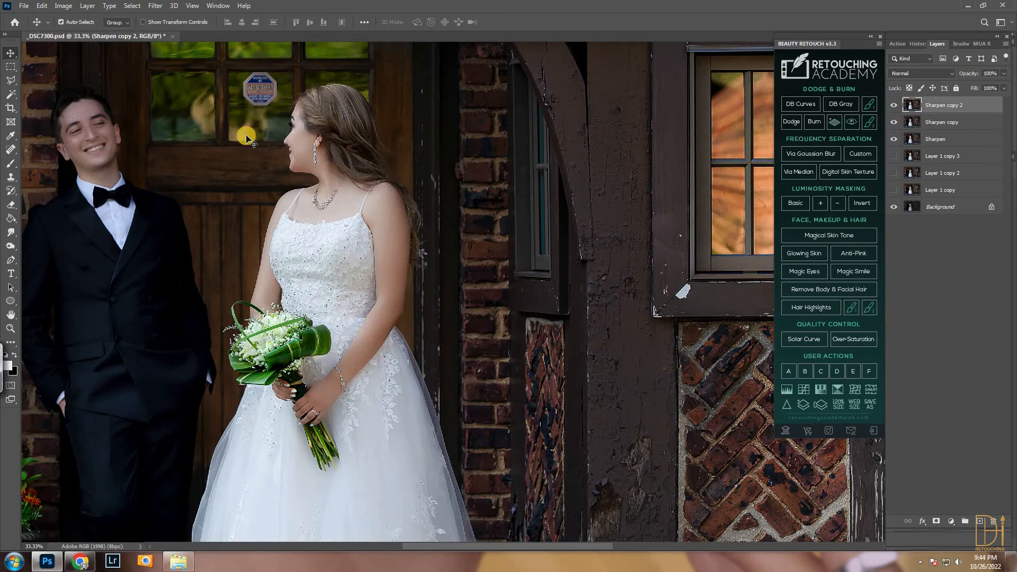
pyautogui.hotkey('ctrl', '+')
pyautogui.hotkey('ctrl', '+')
pyautogui.hotkey('ctrl', '+')
pyautogui.hotkey('ctrl', '+')
pyautogui.moveTo(48, 205); pyautogui.dragTo(494, 404)
pyautogui.moveTo(373, 182); pyautogui.dragTo(638, 482)
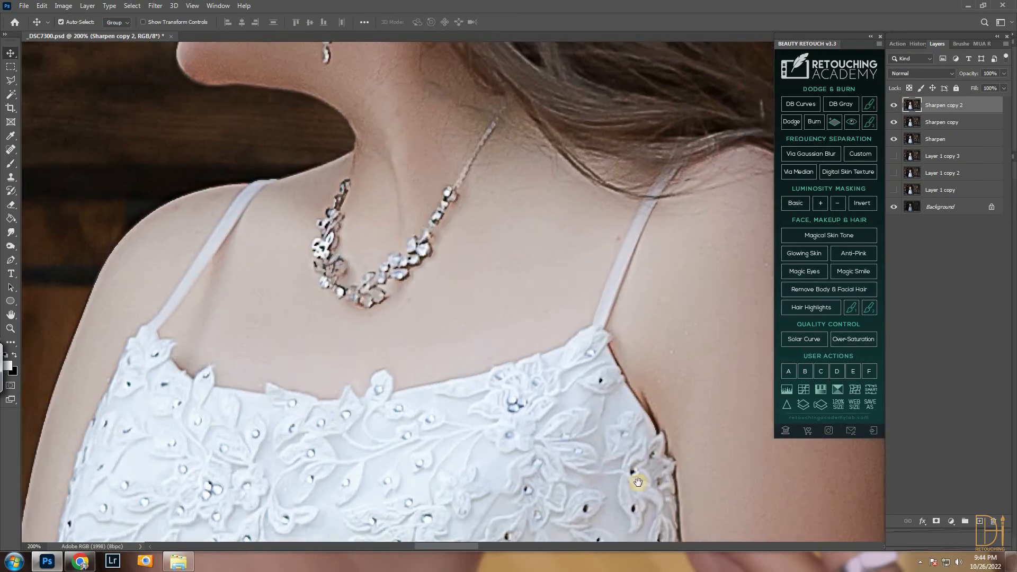
pyautogui.moveTo(458, 280); pyautogui.dragTo(649, 506)
pyautogui.moveTo(394, 215); pyautogui.dragTo(644, 496)
pyautogui.moveTo(461, 391); pyautogui.dragTo(479, 496)
pyautogui.click(11, 178)
pyautogui.press(']')
pyautogui.press(']')
pyautogui.press(']')
pyautogui.press(']')
pyautogui.press(']')
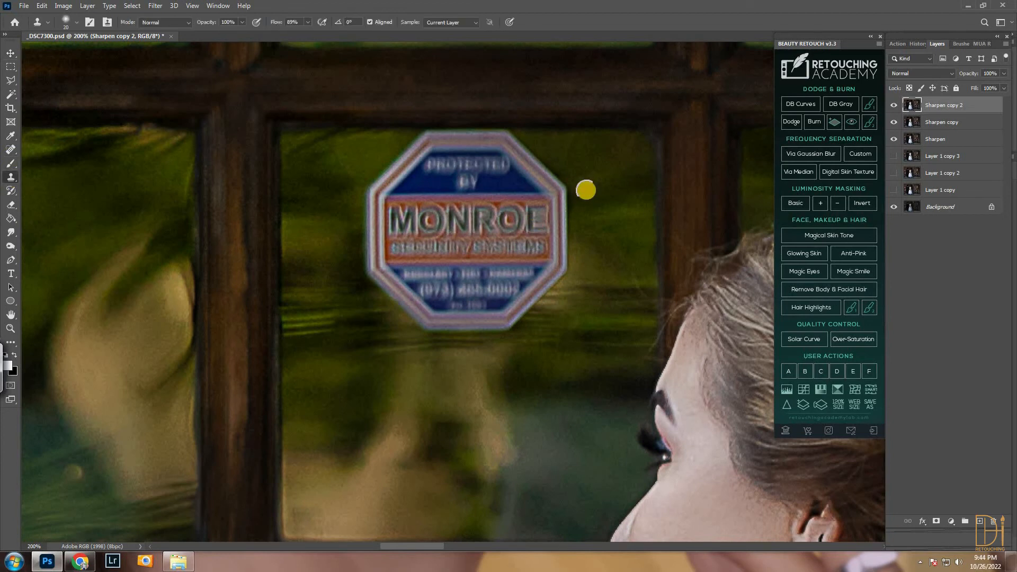
pyautogui.click(570, 191)
pyautogui.moveTo(570, 190)
pyautogui.mouseDown()
pyautogui.moveTo(553, 212)
pyautogui.moveTo(550, 277)
pyautogui.moveTo(545, 197)
pyautogui.moveTo(526, 202)
pyautogui.moveTo(506, 295)
pyautogui.moveTo(498, 212)
pyautogui.mouseUp()
pyautogui.moveTo(579, 167)
pyautogui.mouseDown()
pyautogui.moveTo(534, 168)
pyautogui.moveTo(533, 189)
pyautogui.mouseUp()
pyautogui.moveTo(370, 183)
pyautogui.mouseDown()
pyautogui.moveTo(365, 270)
pyautogui.moveTo(397, 302)
pyautogui.moveTo(393, 272)
pyautogui.mouseUp()
pyautogui.keyDown('alt'); pyautogui.click(345, 165); pyautogui.keyUp('alt')
pyautogui.moveTo(385, 166)
pyautogui.mouseDown()
pyautogui.moveTo(408, 162)
pyautogui.moveTo(422, 130)
pyautogui.moveTo(529, 131)
pyautogui.moveTo(466, 135)
pyautogui.moveTo(484, 174)
pyautogui.moveTo(480, 218)
pyautogui.moveTo(466, 225)
pyautogui.moveTo(462, 255)
pyautogui.mouseUp()
pyautogui.keyDown('alt'); pyautogui.click(375, 138); pyautogui.keyUp('alt')
pyautogui.keyDown('alt'); pyautogui.click(569, 172); pyautogui.keyUp('alt')
pyautogui.keyDown('alt'); pyautogui.click(555, 191); pyautogui.keyUp('alt')
pyautogui.keyDown('alt'); pyautogui.click(516, 202); pyautogui.keyUp('alt')
pyautogui.keyDown('alt'); pyautogui.click(558, 255); pyautogui.keyUp('alt')
pyautogui.keyDown('alt'); pyautogui.click(334, 301); pyautogui.keyUp('alt')
pyautogui.moveTo(405, 296)
pyautogui.mouseDown()
pyautogui.moveTo(462, 294)
pyautogui.moveTo(442, 318)
pyautogui.mouseUp()
pyautogui.keyDown('alt'); pyautogui.click(383, 323); pyautogui.keyUp('alt')
pyautogui.moveTo(430, 321); pyautogui.dragTo(491, 318)
pyautogui.keyDown('alt'); pyautogui.click(484, 219); pyautogui.keyUp('alt')
pyautogui.moveTo(417, 252); pyautogui.dragTo(408, 245)
pyautogui.keyDown('alt'); pyautogui.click(493, 175); pyautogui.keyUp('alt')
pyautogui.moveTo(443, 164)
pyautogui.mouseDown()
pyautogui.moveTo(396, 195)
pyautogui.moveTo(423, 223)
pyautogui.moveTo(382, 241)
pyautogui.moveTo(465, 217)
pyautogui.mouseUp()
pyautogui.keyDown('alt'); pyautogui.click(475, 229); pyautogui.keyUp('alt')
pyautogui.click(446, 216)
pyautogui.keyDown('alt'); pyautogui.click(341, 172); pyautogui.keyUp('alt')
pyautogui.moveTo(425, 179)
pyautogui.mouseDown()
pyautogui.moveTo(395, 167)
pyautogui.moveTo(449, 164)
pyautogui.moveTo(402, 193)
pyautogui.moveTo(433, 214)
pyautogui.mouseUp()
pyautogui.keyDown('alt'); pyautogui.click(517, 199); pyautogui.keyUp('alt')
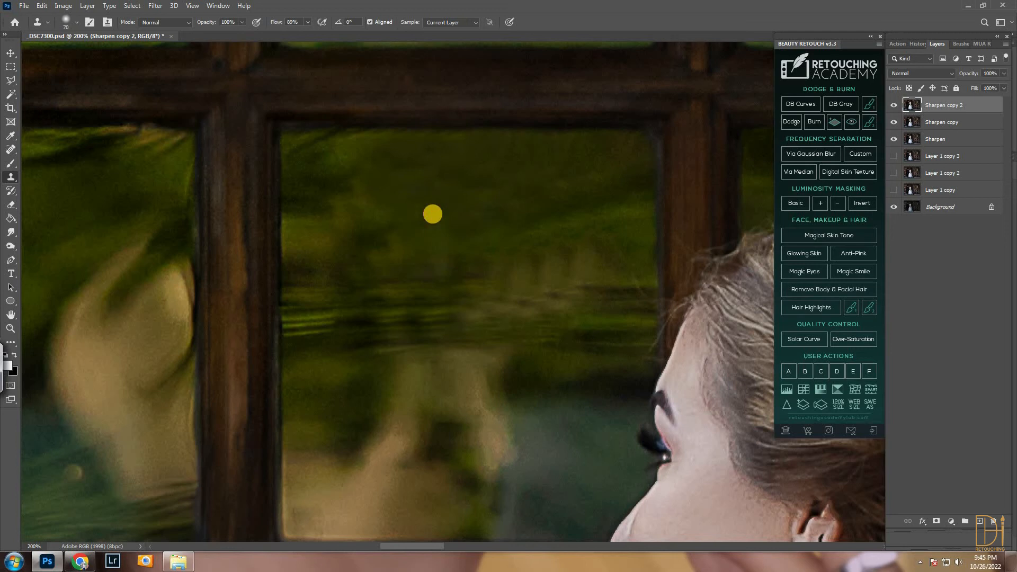
# Merge the cloned layer into Sharpen copy, duplicate the result and hide the Sharpen layer
pyautogui.hotkey('ctrl', '-')
pyautogui.hotkey('ctrl', '-')
pyautogui.hotkey('ctrl', '-')
pyautogui.hotkey('ctrl', '-')
pyautogui.hotkey('ctrl', '-')
pyautogui.hotkey('ctrl', '-')
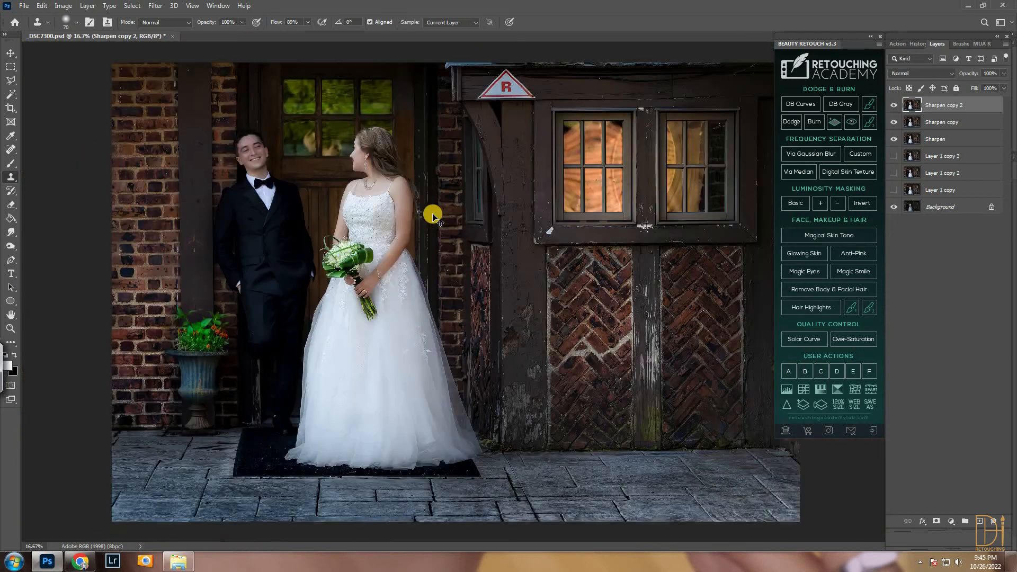
pyautogui.hotkey('ctrl', '-')
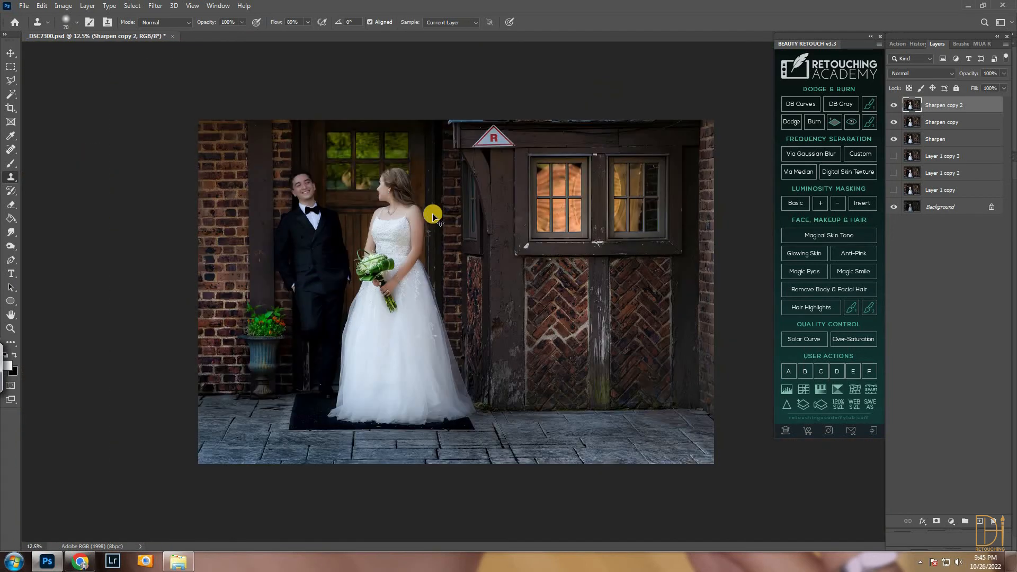
pyautogui.press('Delete')
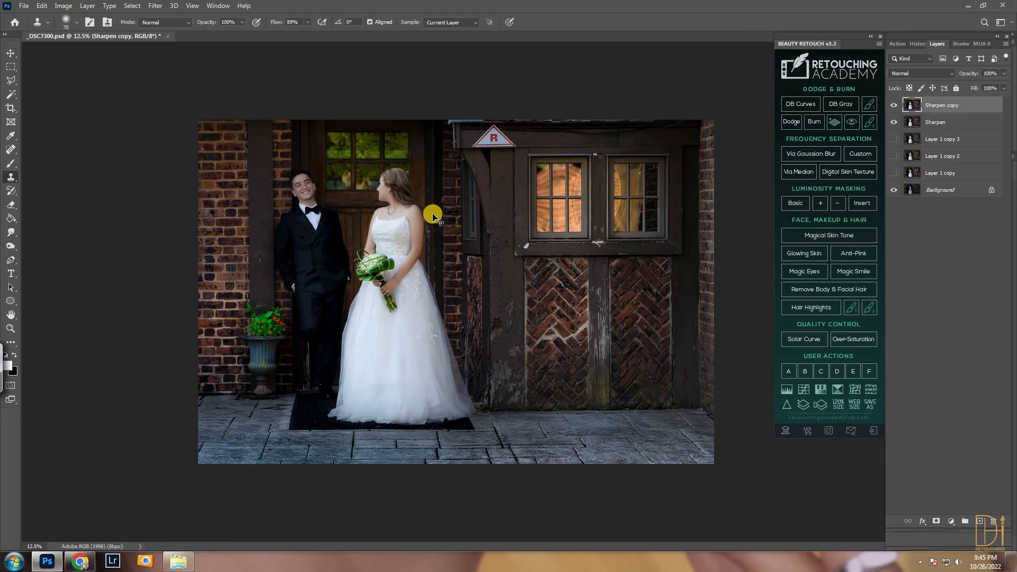
pyautogui.hotkey('ctrl', 'j')
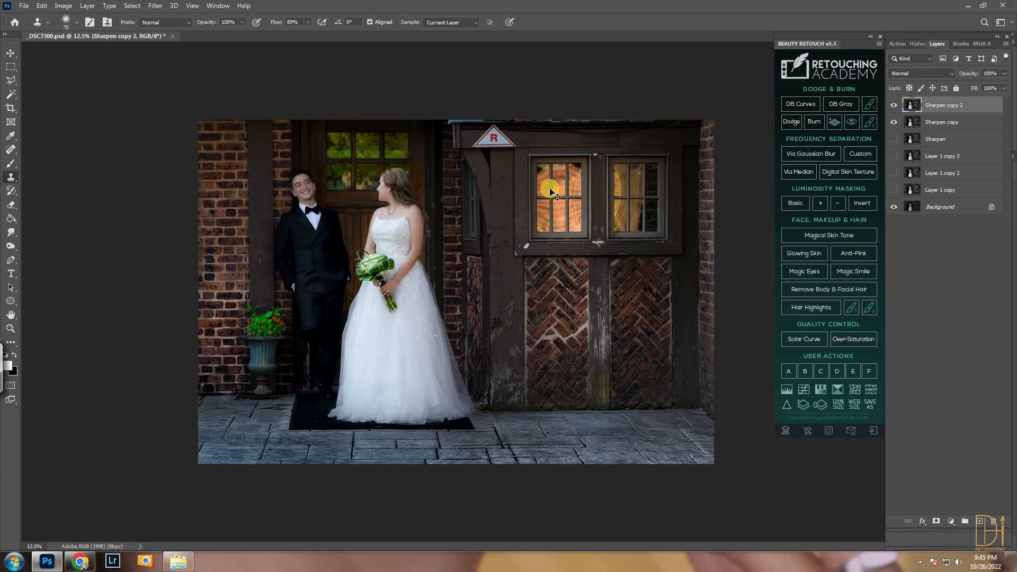
# Open Liquify on Sharpen copy 2 and warp the skirt beside the bouquet, reducing the Forward Warp brush to 70
pyautogui.hotkey('ctrl', '+')
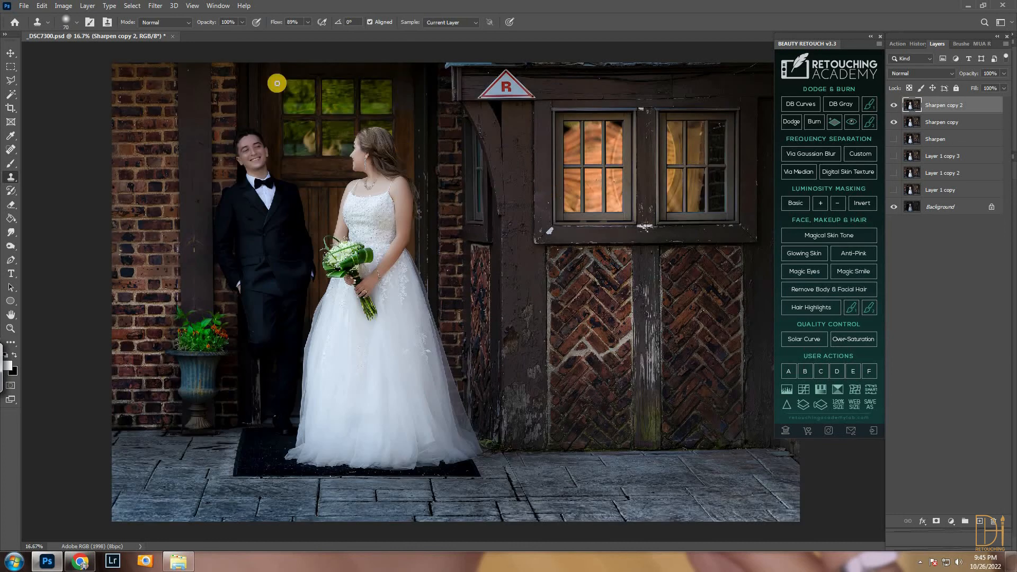
pyautogui.click(154, 6)
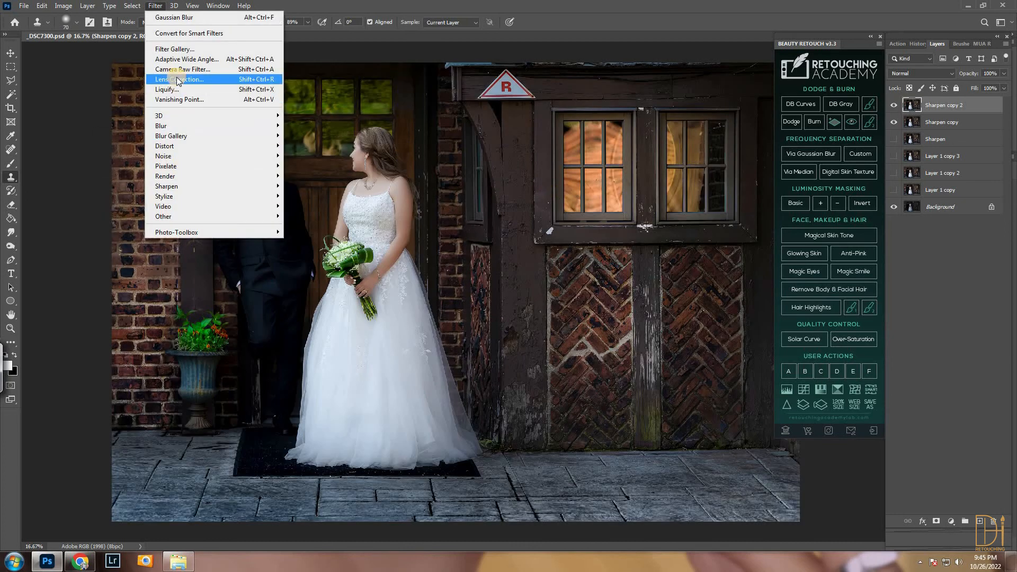
pyautogui.click(196, 91)
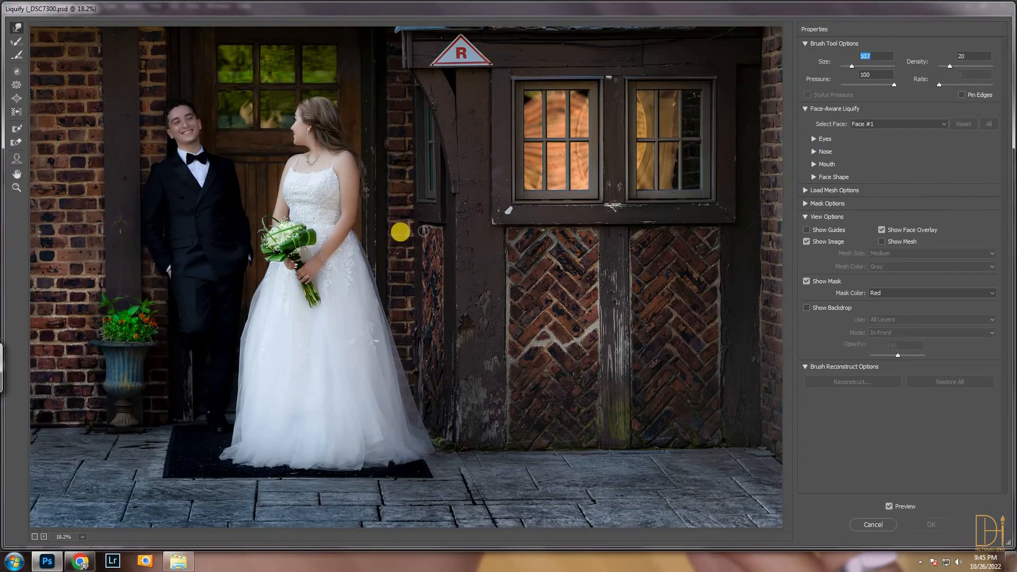
pyautogui.hotkey('ctrl', '+')
pyautogui.hotkey('ctrl', '+')
pyautogui.hotkey('ctrl', '+')
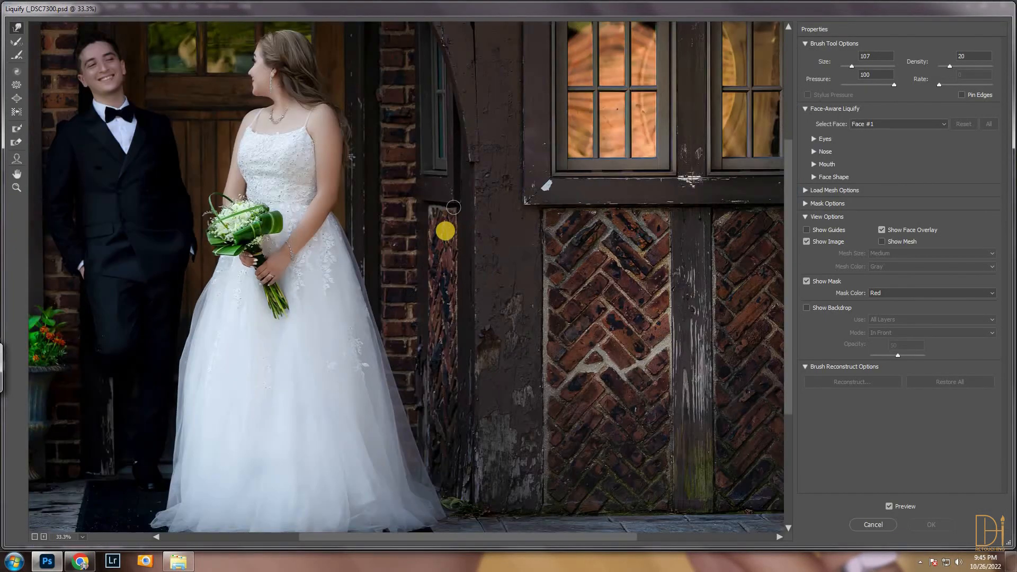
pyautogui.hotkey('ctrl', '+')
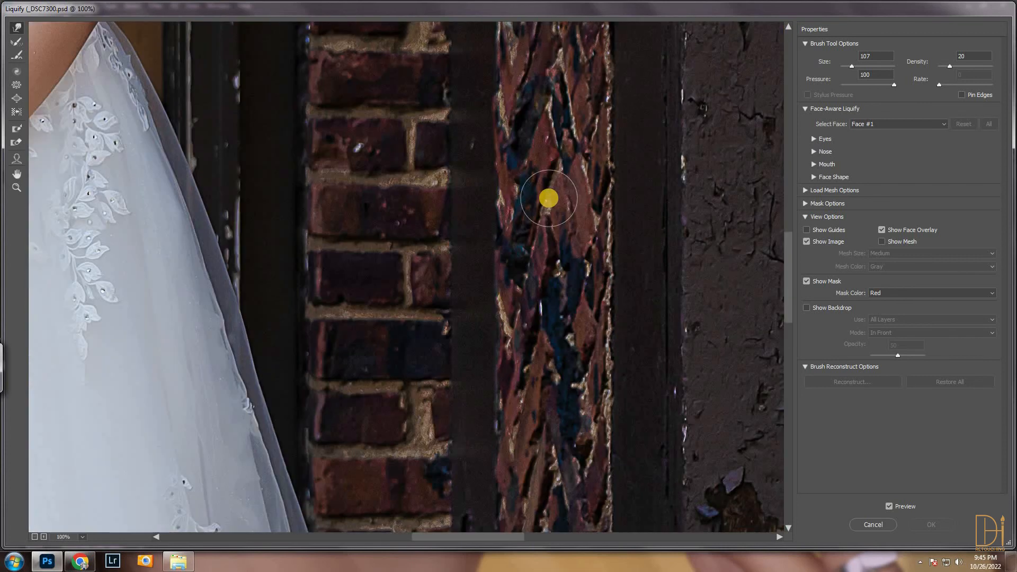
pyautogui.hscroll(-2, 318, 291)
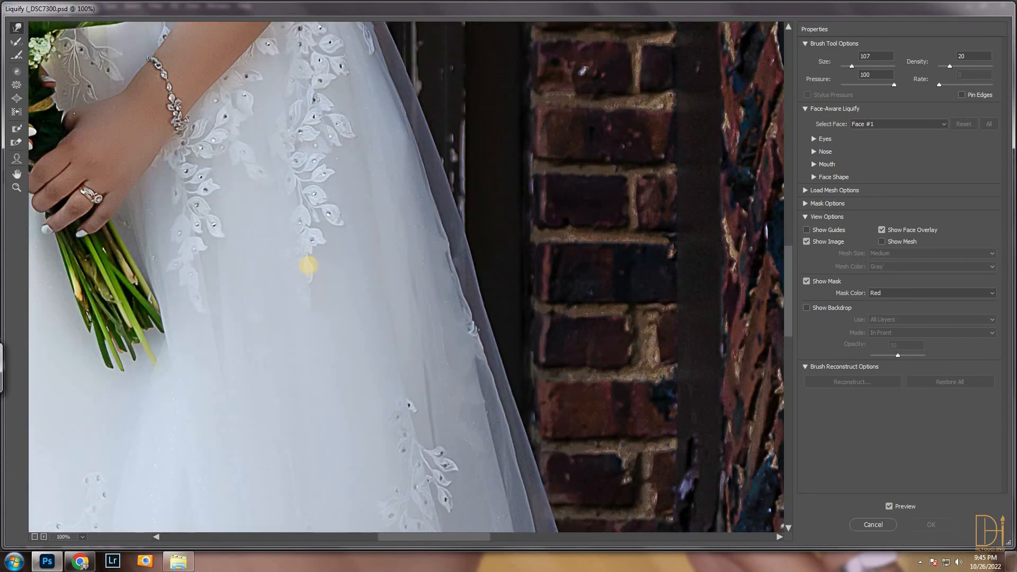
pyautogui.press('[')
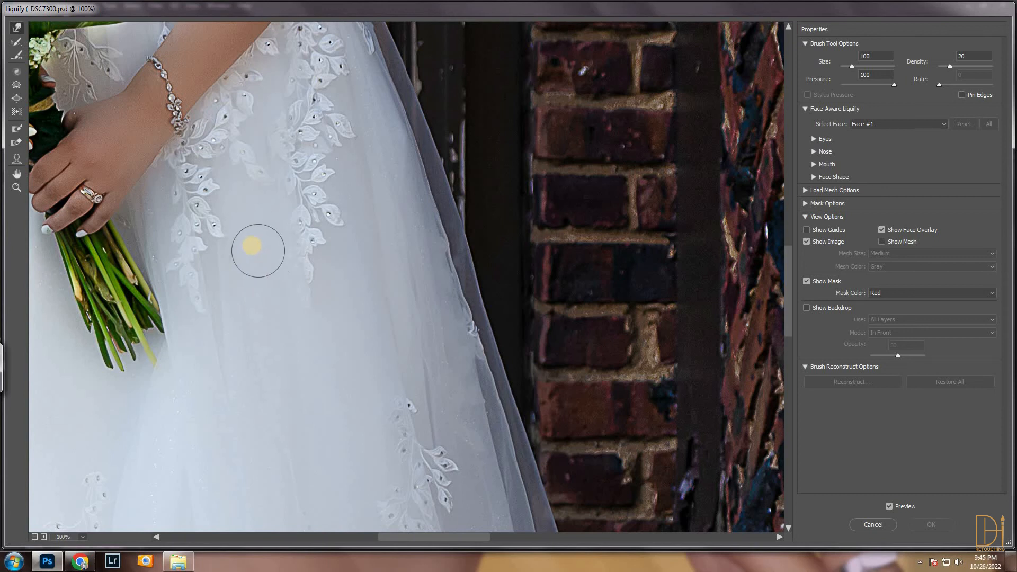
pyautogui.moveTo(251, 285)
pyautogui.mouseDown()
pyautogui.moveTo(252, 308)
pyautogui.moveTo(258, 271)
pyautogui.mouseUp()
pyautogui.moveTo(369, 270)
pyautogui.mouseDown()
pyautogui.moveTo(354, 249)
pyautogui.moveTo(383, 346)
pyautogui.moveTo(379, 202)
pyautogui.mouseUp()
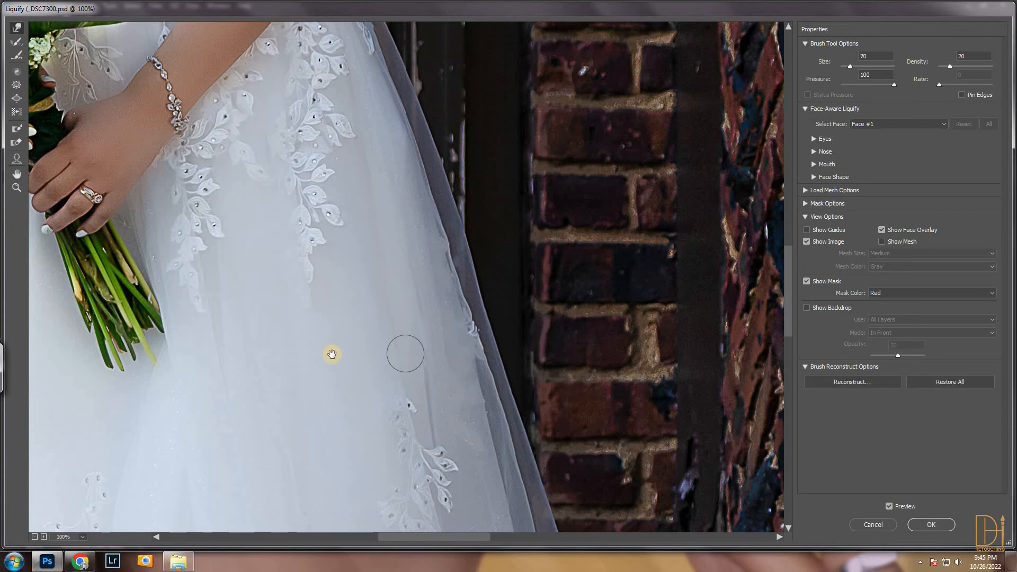
# Warp the middle of the skirt and its edge nearest the groom with the 70 brush
pyautogui.moveTo(332, 354); pyautogui.dragTo(373, 204)
pyautogui.moveTo(244, 306); pyautogui.dragTo(333, 261)
pyautogui.moveTo(260, 398); pyautogui.dragTo(293, 343)
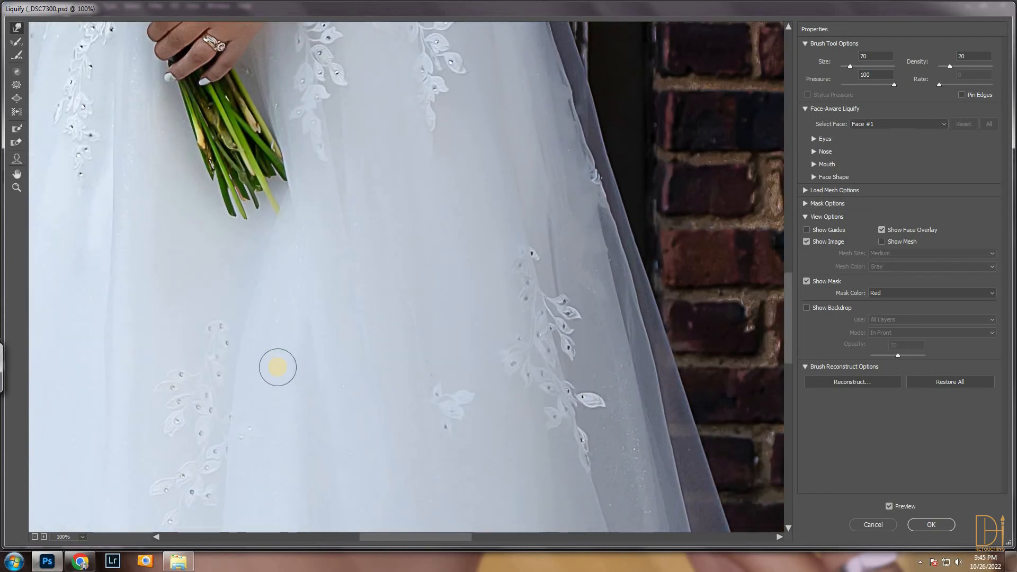
pyautogui.moveTo(115, 289)
pyautogui.mouseDown()
pyautogui.moveTo(311, 268)
pyautogui.moveTo(306, 207)
pyautogui.mouseUp()
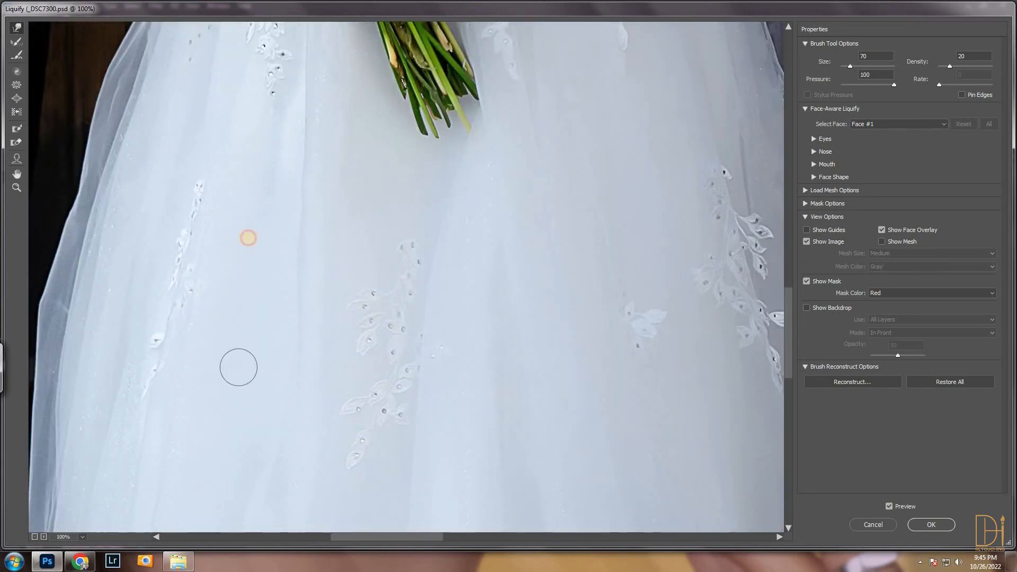
pyautogui.moveTo(95, 264); pyautogui.dragTo(173, 163)
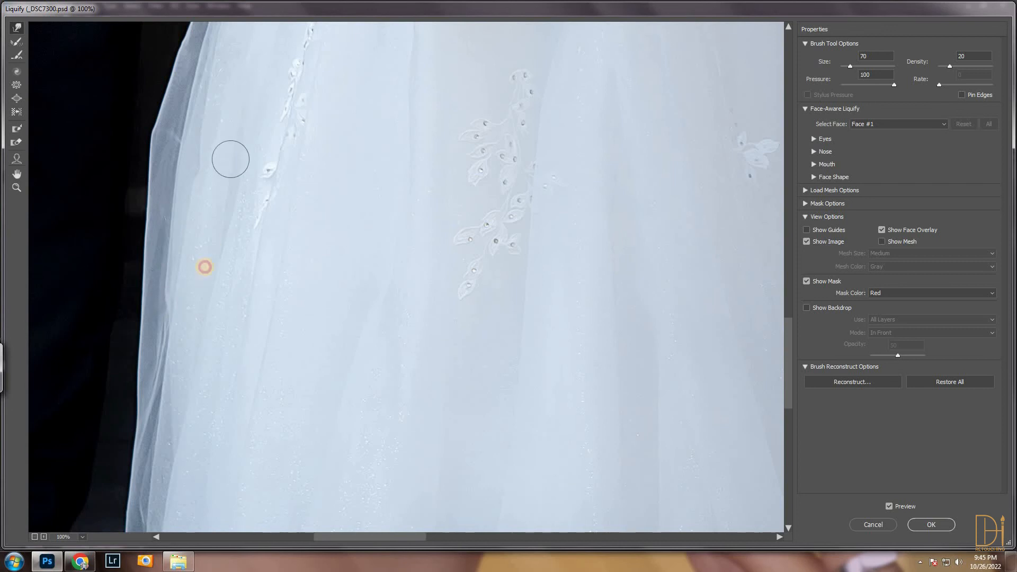
pyautogui.moveTo(204, 267); pyautogui.dragTo(275, 226)
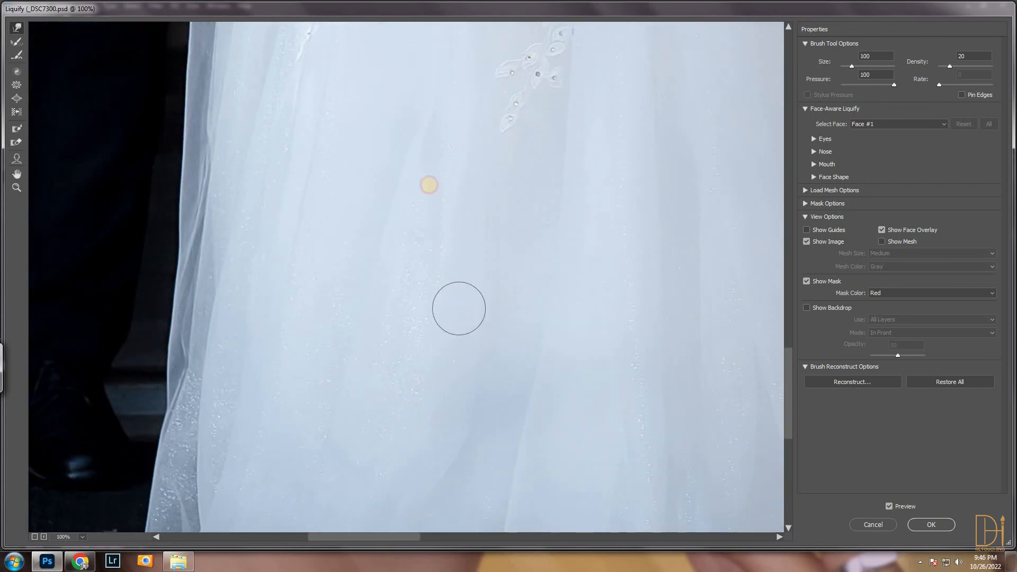
# Smooth the lower skirt folds on the groom's side with Forward Warp strokes at brush size 100
pyautogui.scroll(-5, 418, 301)
pyautogui.moveTo(151, 354); pyautogui.dragTo(196, 382)
pyautogui.moveTo(254, 351); pyautogui.dragTo(238, 397)
pyautogui.moveTo(336, 324)
pyautogui.mouseDown()
pyautogui.moveTo(327, 375)
pyautogui.moveTo(371, 401)
pyautogui.mouseUp()
pyautogui.moveTo(396, 361)
pyautogui.mouseDown()
pyautogui.moveTo(479, 342)
pyautogui.moveTo(456, 394)
pyautogui.moveTo(494, 409)
pyautogui.mouseUp()
pyautogui.moveTo(616, 406)
pyautogui.mouseDown()
pyautogui.moveTo(682, 420)
pyautogui.moveTo(378, 297)
pyautogui.moveTo(516, 324)
pyautogui.mouseUp()
pyautogui.moveTo(376, 306); pyautogui.dragTo(366, 339)
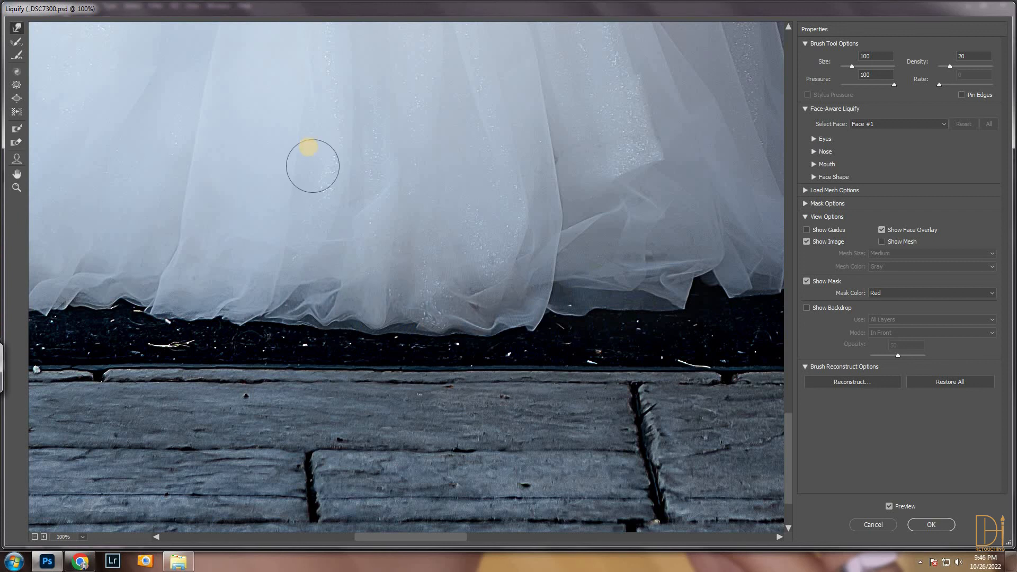
# Push the tulle folds along the central front hem into smoother shapes with the 100 brush
pyautogui.moveTo(381, 148); pyautogui.dragTo(388, 196)
pyautogui.moveTo(488, 218); pyautogui.dragTo(380, 312)
pyautogui.moveTo(523, 205)
pyautogui.mouseDown()
pyautogui.moveTo(513, 241)
pyautogui.moveTo(524, 271)
pyautogui.mouseUp()
pyautogui.moveTo(451, 361)
pyautogui.mouseDown()
pyautogui.moveTo(398, 203)
pyautogui.moveTo(377, 250)
pyautogui.mouseUp()
pyautogui.moveTo(412, 225)
pyautogui.mouseDown()
pyautogui.moveTo(427, 244)
pyautogui.moveTo(598, 209)
pyautogui.mouseUp()
pyautogui.moveTo(530, 157); pyautogui.dragTo(227, 254)
pyautogui.moveTo(272, 180); pyautogui.dragTo(405, 270)
pyautogui.moveTo(405, 182); pyautogui.dragTo(446, 258)
pyautogui.moveTo(350, 293)
pyautogui.mouseDown()
pyautogui.moveTo(241, 326)
pyautogui.moveTo(86, 335)
pyautogui.mouseUp()
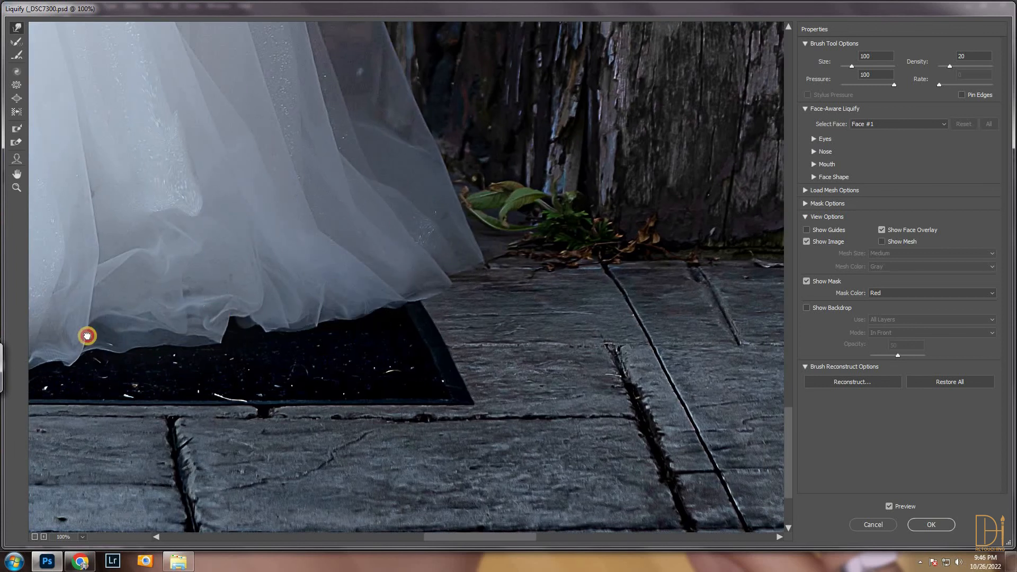
# Reshape the skirt's far side above the mat corner and plant with the 100 brush
pyautogui.moveTo(339, 138); pyautogui.dragTo(269, 237)
pyautogui.moveTo(285, 158); pyautogui.dragTo(347, 275)
pyautogui.moveTo(265, 85); pyautogui.dragTo(316, 287)
pyautogui.moveTo(304, 241); pyautogui.dragTo(342, 372)
pyautogui.moveTo(214, 191); pyautogui.dragTo(254, 331)
pyautogui.moveTo(177, 255); pyautogui.dragTo(212, 289)
pyautogui.moveTo(212, 257)
pyautogui.mouseDown()
pyautogui.moveTo(270, 431)
pyautogui.moveTo(325, 418)
pyautogui.mouseUp()
# Enlarge the Forward Warp brush to 200 and smooth the skirt with broader strokes
pyautogui.press(']')
pyautogui.press(']')
pyautogui.press(']')
pyautogui.press(']')
pyautogui.moveTo(260, 274); pyautogui.dragTo(339, 371)
pyautogui.moveTo(340, 236); pyautogui.dragTo(397, 482)
pyautogui.moveTo(273, 400); pyautogui.dragTo(576, 306)
pyautogui.moveTo(475, 199); pyautogui.dragTo(594, 417)
pyautogui.moveTo(561, 466); pyautogui.dragTo(556, 211)
pyautogui.moveTo(522, 238); pyautogui.dragTo(574, 430)
pyautogui.moveTo(393, 90); pyautogui.dragTo(413, 312)
pyautogui.moveTo(222, 72); pyautogui.dragTo(311, 259)
# Adjust the dress hem nearest the groom's shoes with the 200 brush and apply the Liquify changes
pyautogui.hotkey('ctrl', '-')
pyautogui.hotkey('ctrl', '-')
pyautogui.hotkey('ctrl', '-')
pyautogui.hotkey('ctrl', '-')
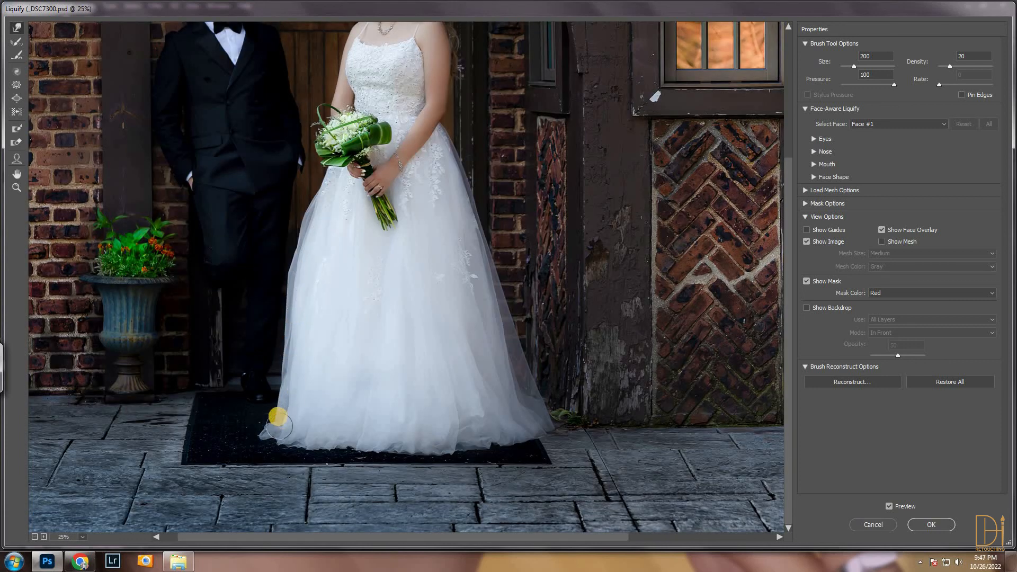
pyautogui.moveTo(288, 429)
pyautogui.mouseDown()
pyautogui.moveTo(327, 445)
pyautogui.moveTo(384, 442)
pyautogui.mouseUp()
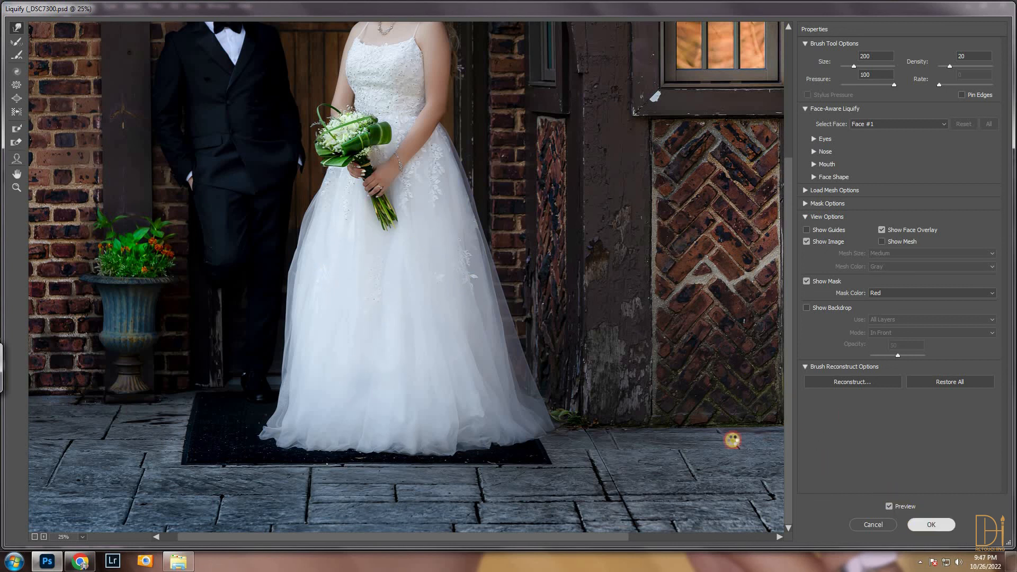
pyautogui.press('Return')
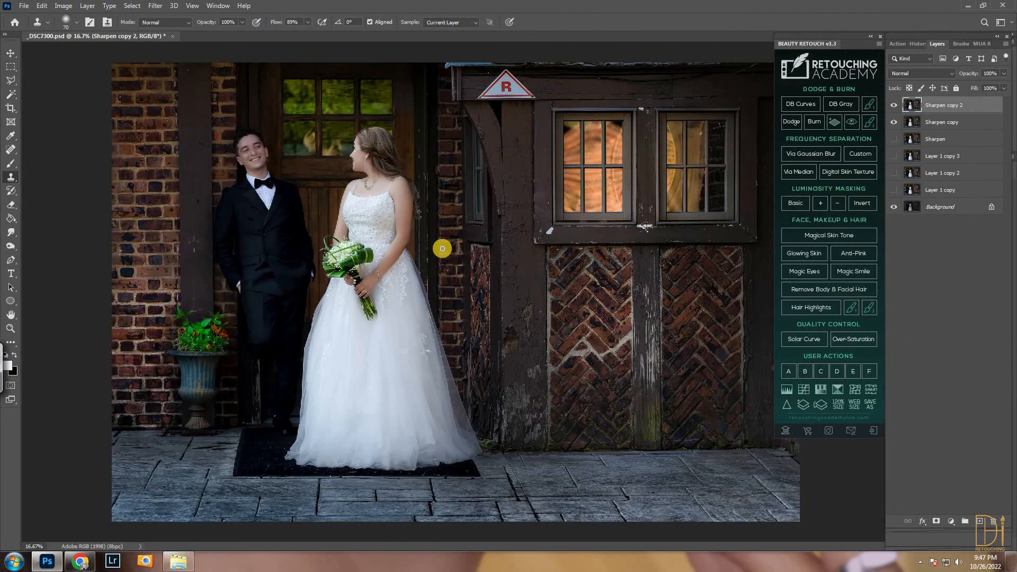
# Remove Sharpen copy 2 from the layer stack and make a new duplicate of Sharpen copy
pyautogui.hotkey('ctrl', '-')
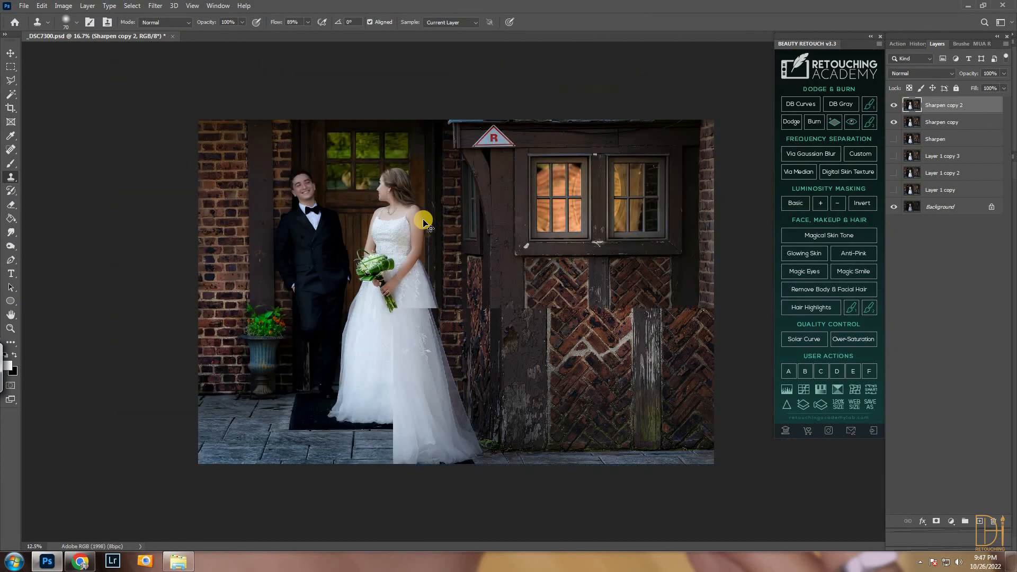
pyautogui.hotkey('ctrl', '-')
pyautogui.hotkey('ctrl', '+')
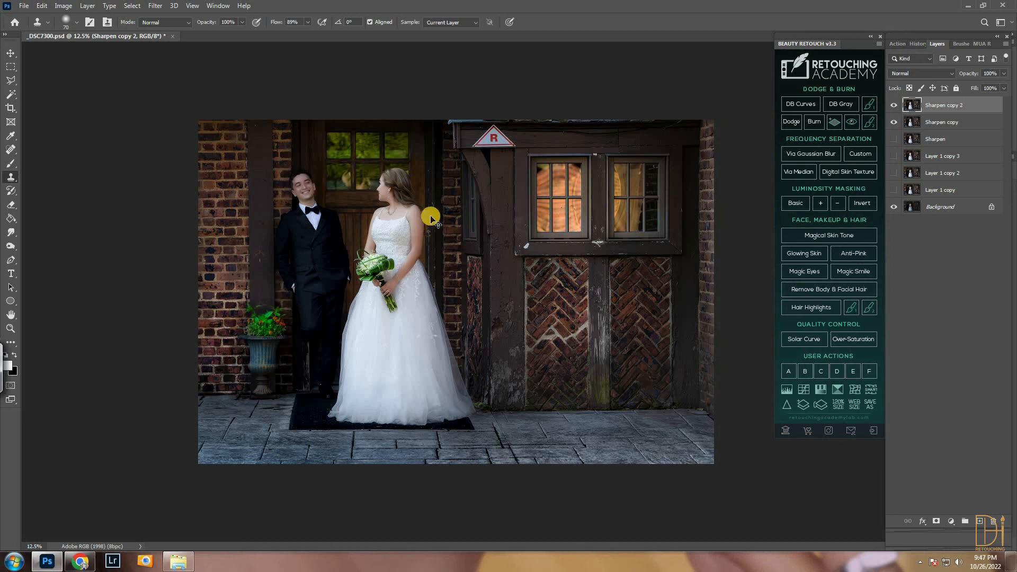
pyautogui.press('Delete')
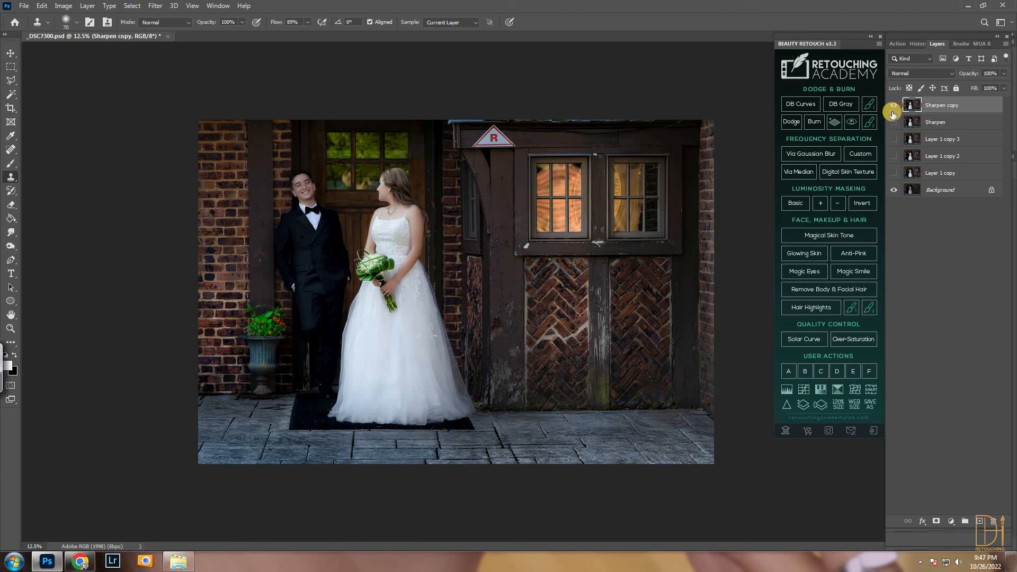
pyautogui.hotkey('ctrl', 'j')
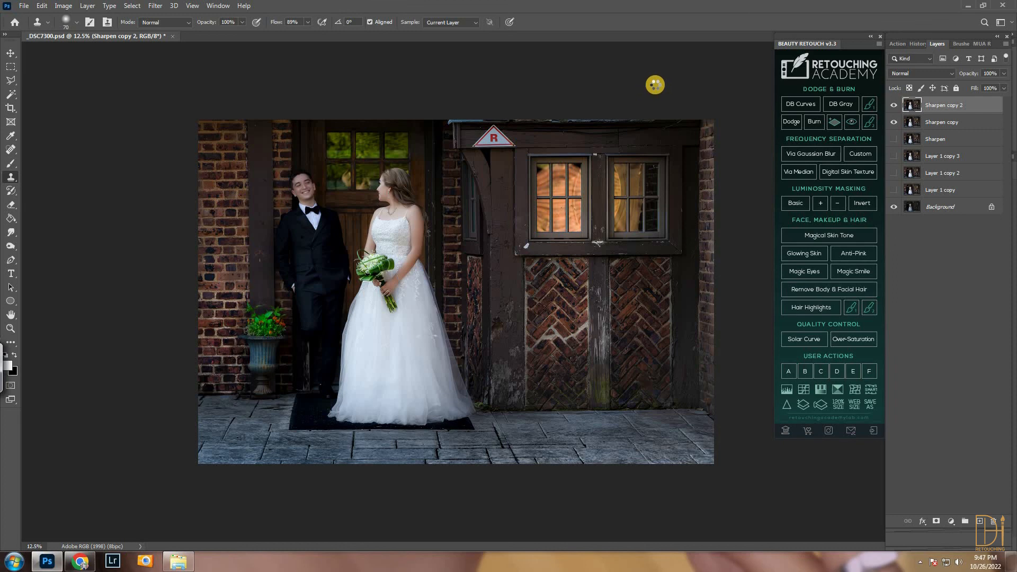
# Raise the Vibrance to about +18 on Sharpen copy 2 with the Camera Raw Filter and apply it
pyautogui.hotkey('ctrl', 'shift', 'a')
pyautogui.moveTo(992, 370); pyautogui.dragTo(991, 197)
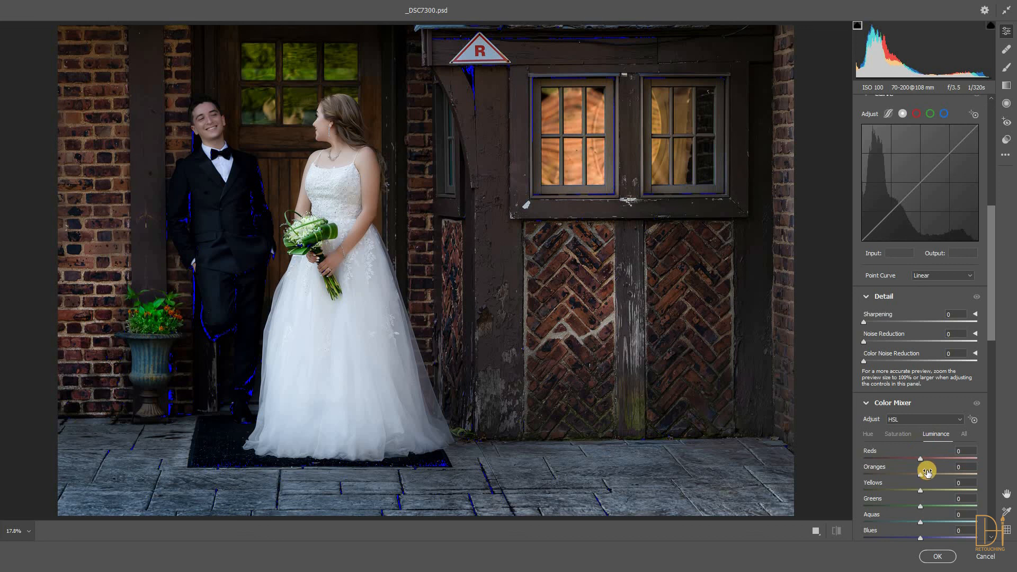
pyautogui.scroll(5, 958, 247)
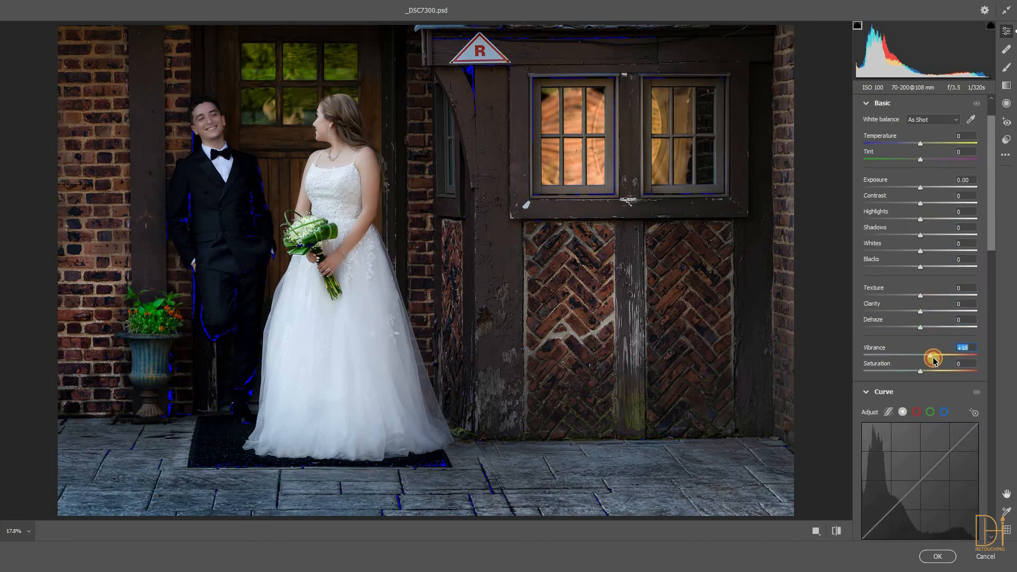
pyautogui.click(937, 556)
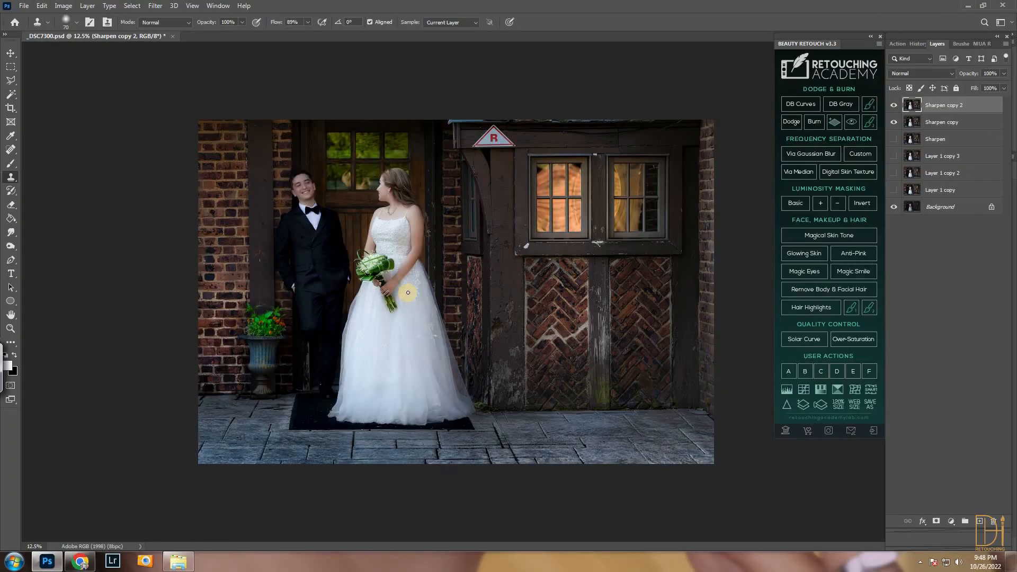
# Compare the retouched photo with the original Background by toggling Sharpen copy 2's visibility while Sharpen copy is hidden
pyautogui.click(893, 106)
pyautogui.click(894, 106)
pyautogui.click(893, 106)
pyautogui.click(893, 106)
pyautogui.click(894, 106)
pyautogui.click(893, 106)
pyautogui.click(894, 107)
pyautogui.click(894, 107)
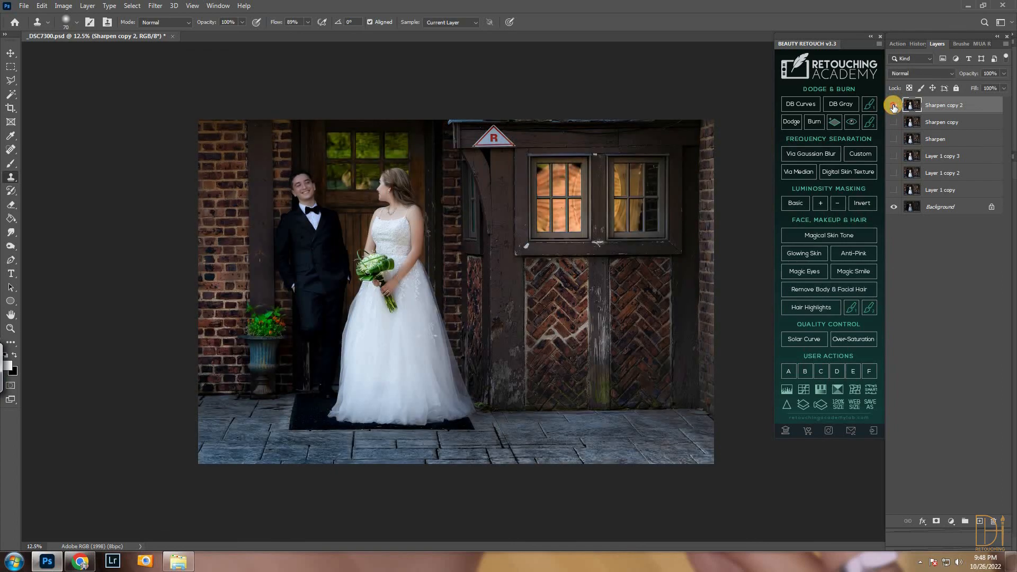